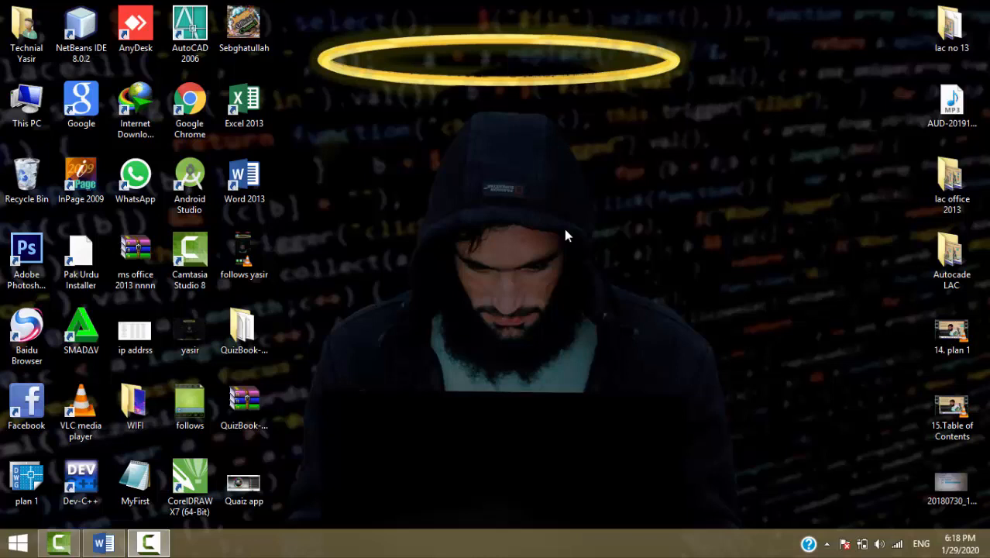
# Step: Switch to the blank Word document and generate placeholder paragraphs with =rand()
pyautogui.click(104, 542)
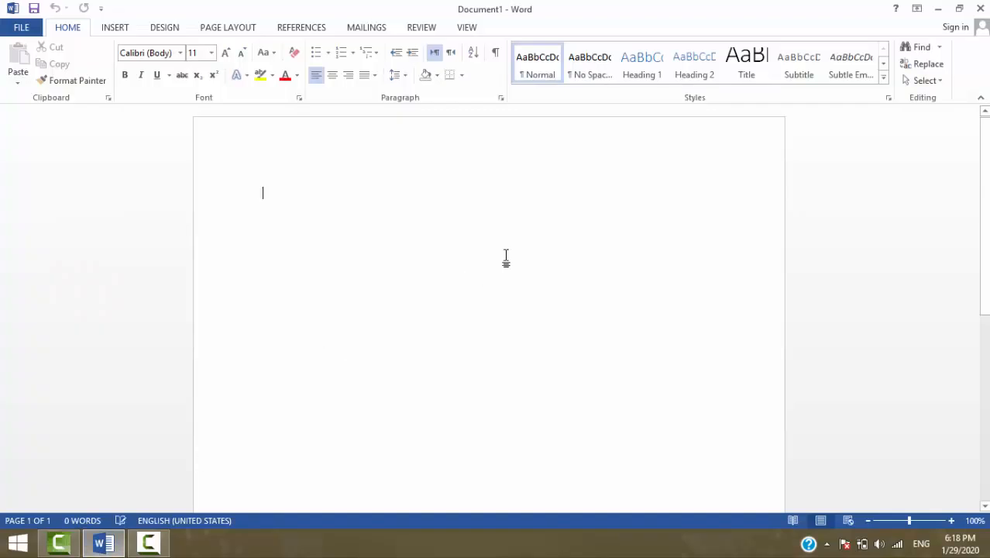
pyautogui.click(301, 31)
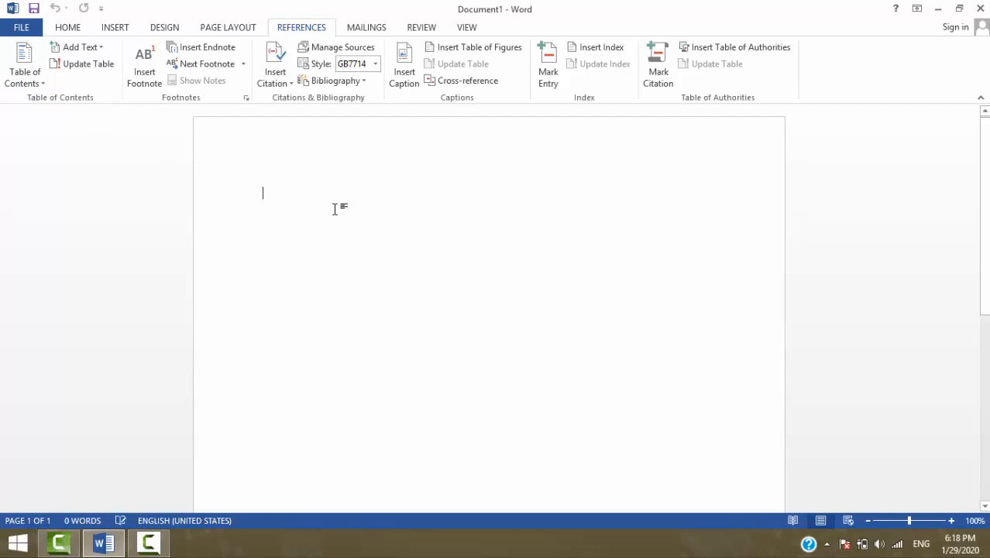
pyautogui.write('=rand')
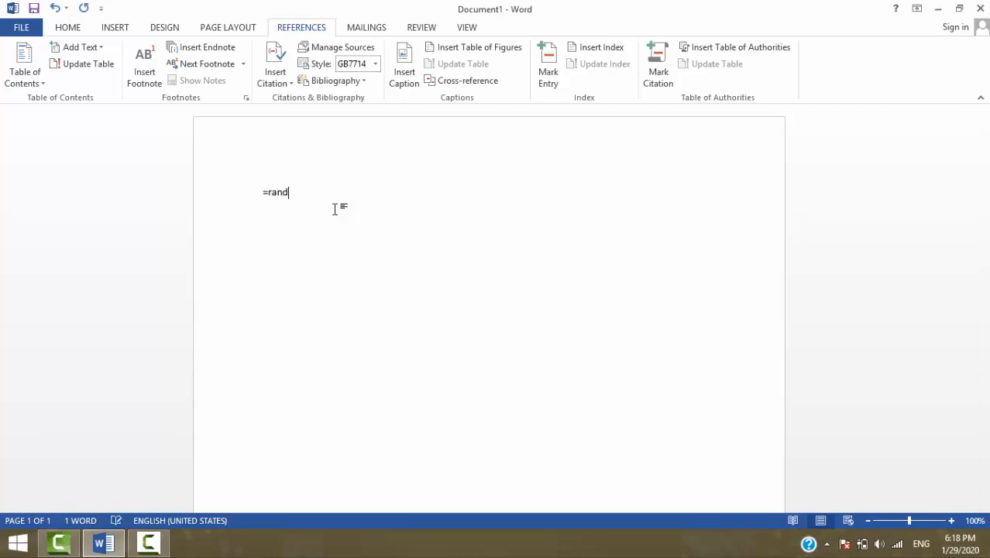
pyautogui.write('()')
pyautogui.press('Return')
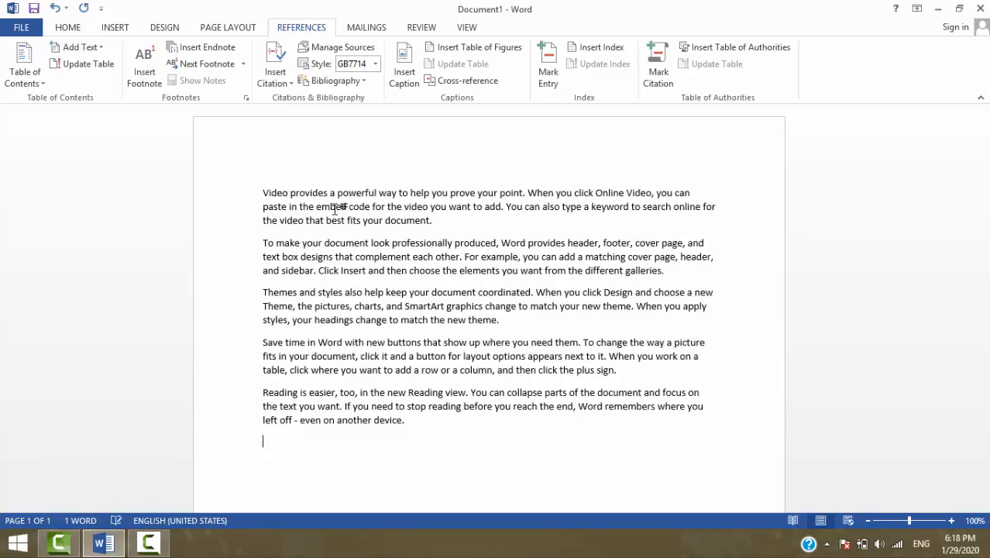
# Step: Repeat the placeholder text insertion until the document fills 13 pages
pyautogui.press('F4')
pyautogui.press('F4')
pyautogui.press('F4')
pyautogui.press('F4')
pyautogui.press('F4')
pyautogui.press('F4')
pyautogui.press('F4')
pyautogui.press('F4')
pyautogui.press('F4')
pyautogui.press('F4')
pyautogui.press('F4')
pyautogui.press('F4')
pyautogui.press('F4')
pyautogui.press('F4')
pyautogui.press('F4')
pyautogui.press('F4')
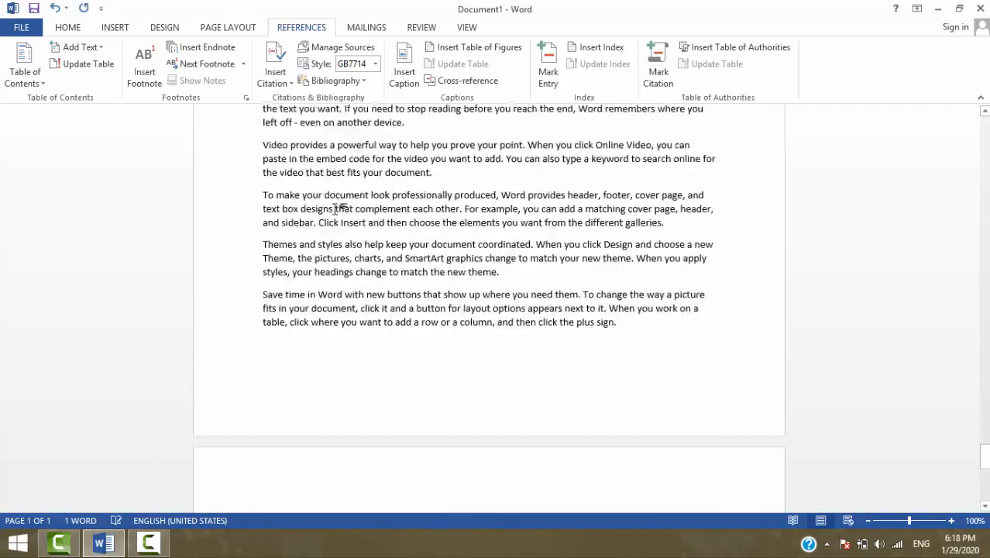
pyautogui.press('F4')
pyautogui.press('F4')
pyautogui.press('F4')
pyautogui.press('F4')
pyautogui.press('F4')
pyautogui.press('F4')
pyautogui.press('F4')
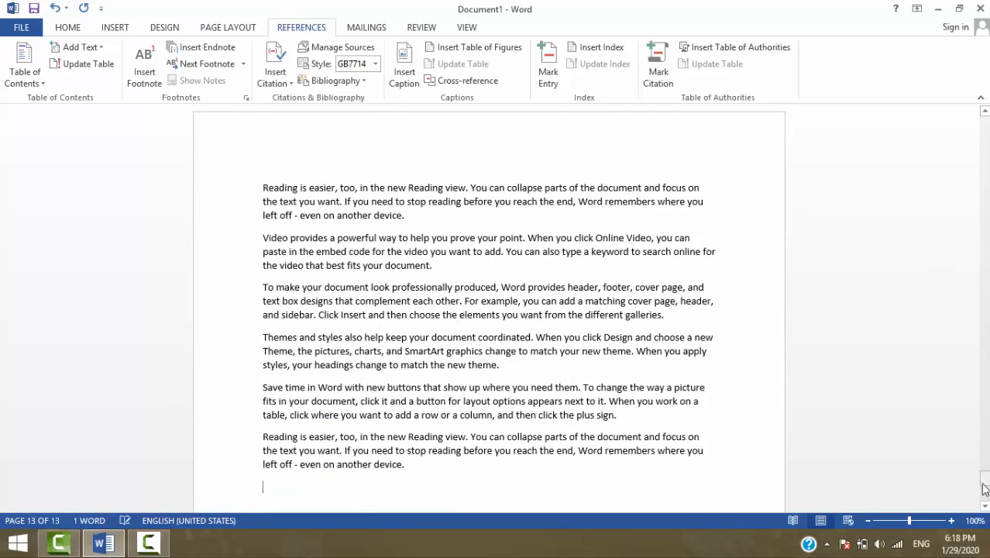
# Step: Insert more than a dozen blank lines above the first paragraph on page 1 to leave empty space there
pyautogui.moveTo(984, 481); pyautogui.dragTo(983, 124)
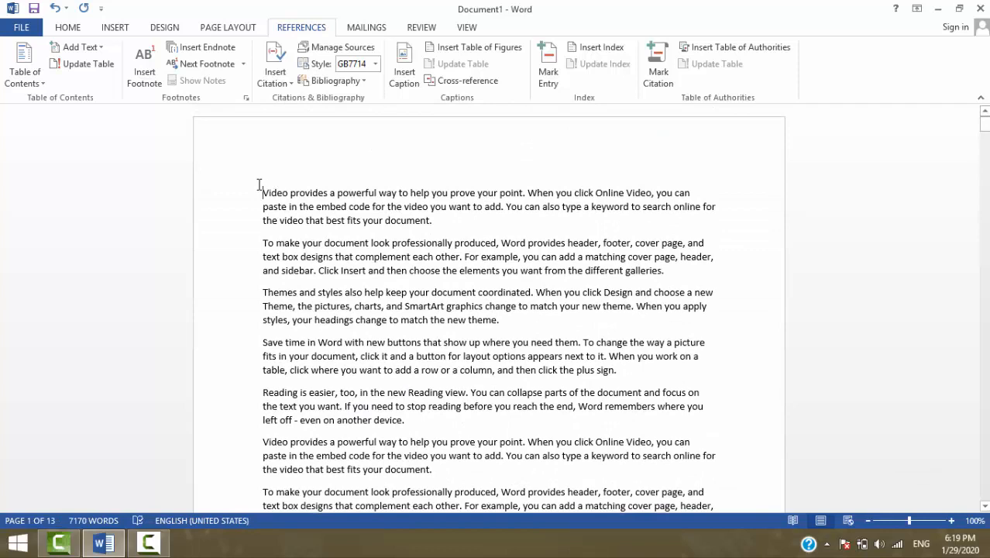
pyautogui.press('Return')
pyautogui.press('Return')
pyautogui.press('Return')
pyautogui.press('Return')
pyautogui.press('Return')
pyautogui.press('Return')
pyautogui.press('Return')
pyautogui.press('Return')
pyautogui.press('Return')
pyautogui.press('Return')
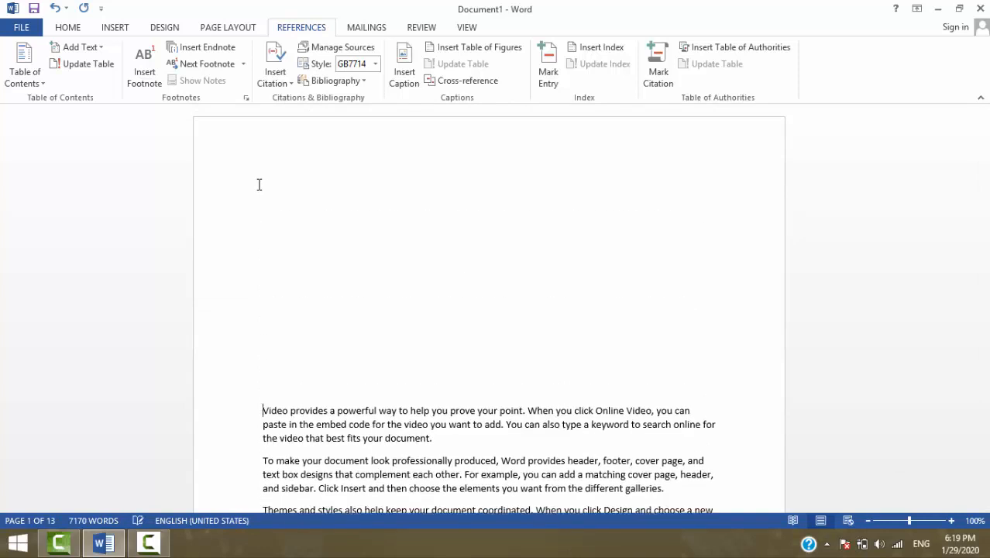
pyautogui.press('Return')
pyautogui.press('Return')
pyautogui.press('Return')
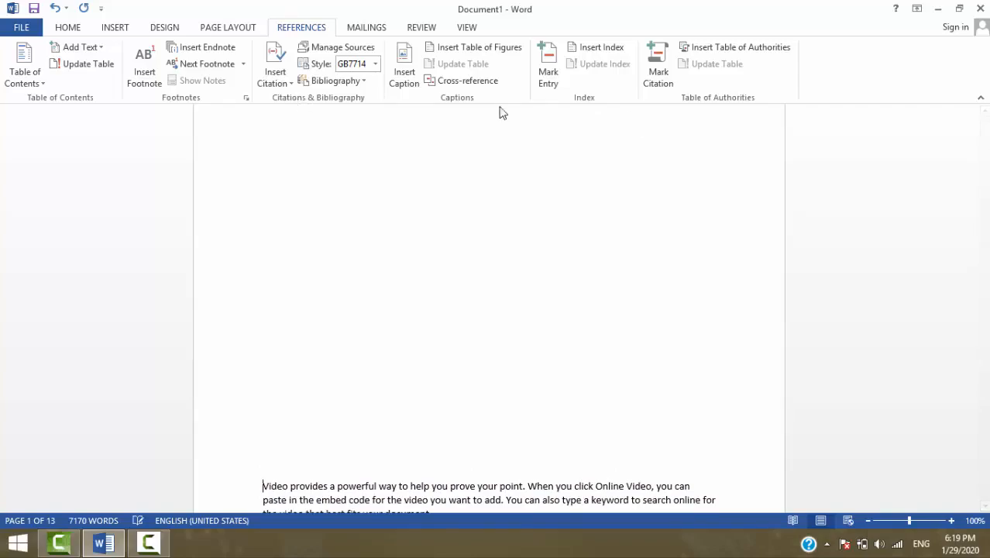
# Step: Add a blank line before a "Save time in Word" paragraph on page 2 and draw a cloud shape beside it near the right margin
pyautogui.moveTo(983, 130); pyautogui.dragTo(984, 162)
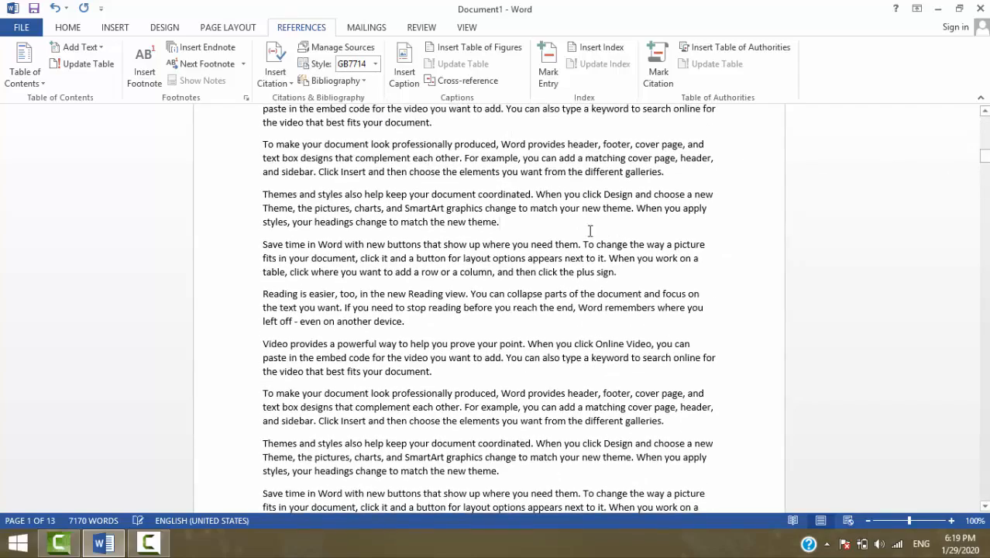
pyautogui.press('Return')
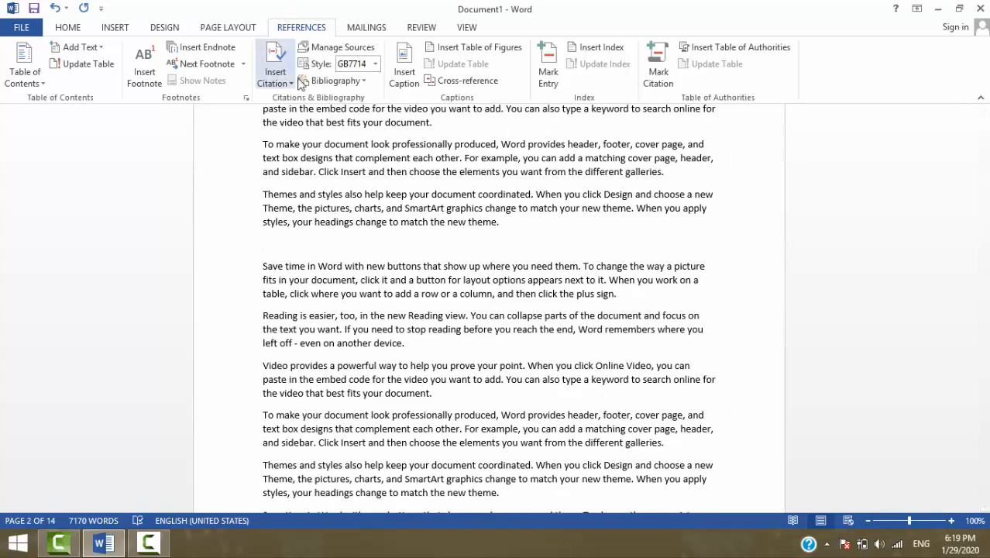
pyautogui.doubleClick(116, 27)
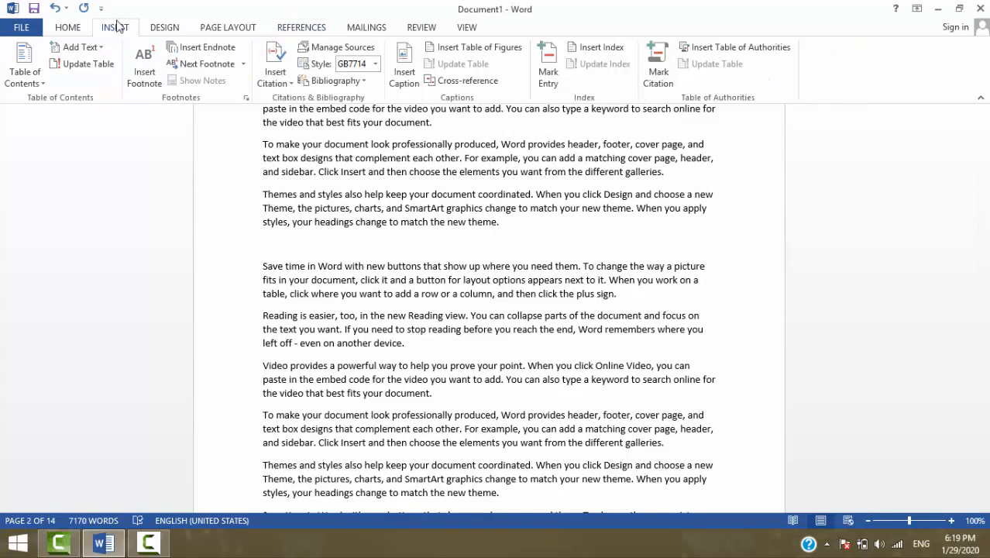
pyautogui.click(116, 27)
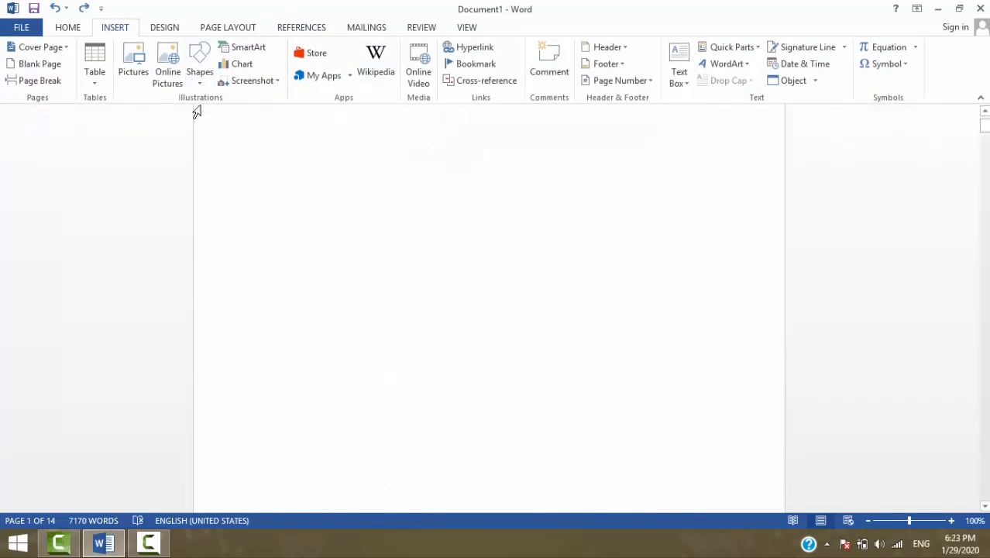
pyautogui.click(199, 83)
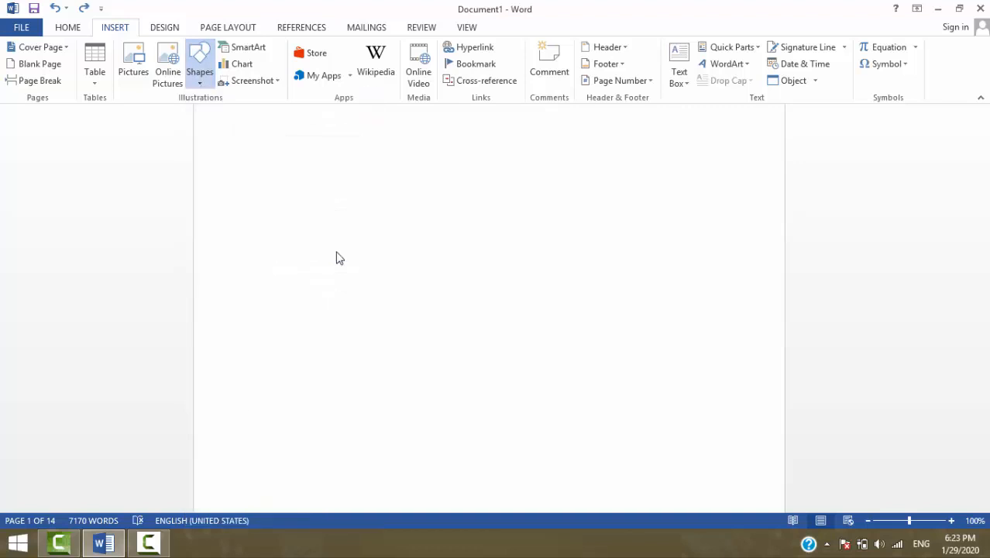
pyautogui.click(338, 252)
pyautogui.moveTo(984, 126); pyautogui.dragTo(985, 160)
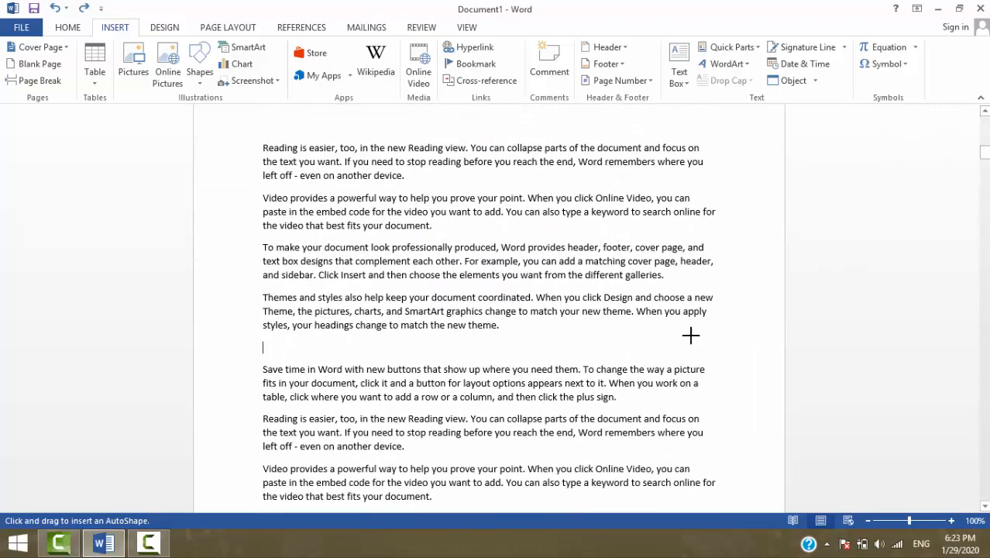
pyautogui.moveTo(664, 328); pyautogui.dragTo(760, 418)
# Step: Add two more blank lines above the "Save time in Word" paragraph and move the cloud shape up and left into the gap
pyautogui.click(531, 341)
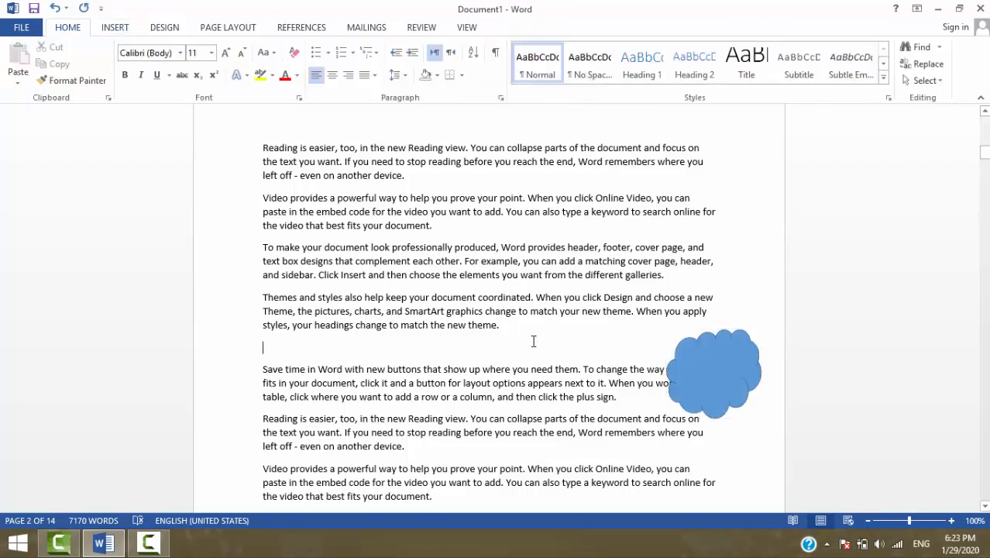
pyautogui.press('Return')
pyautogui.press('Return')
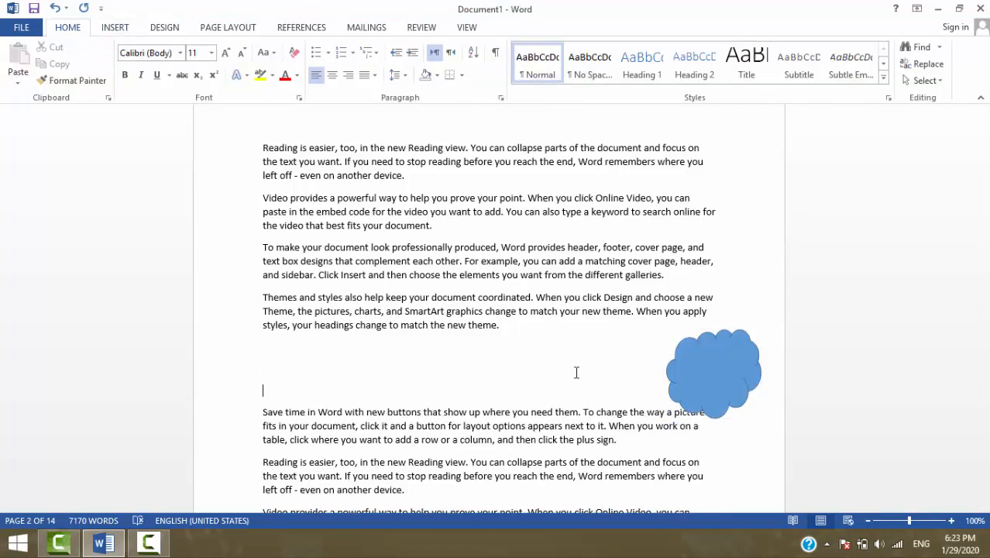
pyautogui.moveTo(731, 382); pyautogui.dragTo(693, 367)
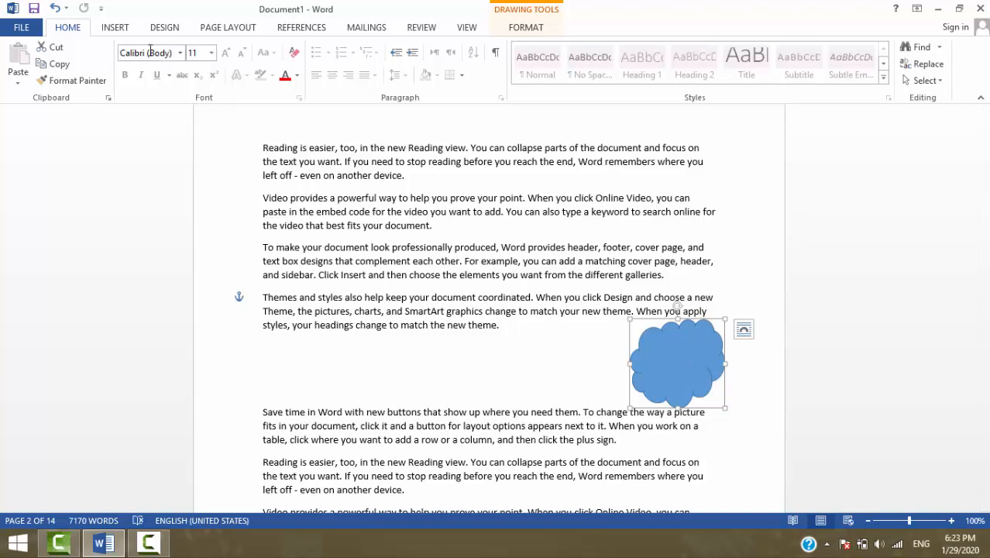
# Step: Insert a caption with the Figure label below the cloud shape
pyautogui.click(283, 30)
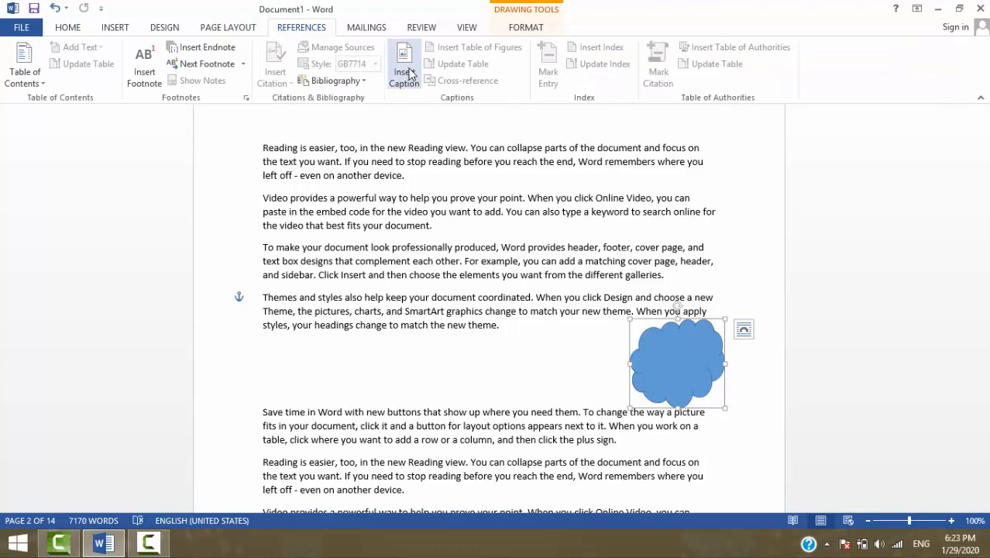
pyautogui.click(408, 75)
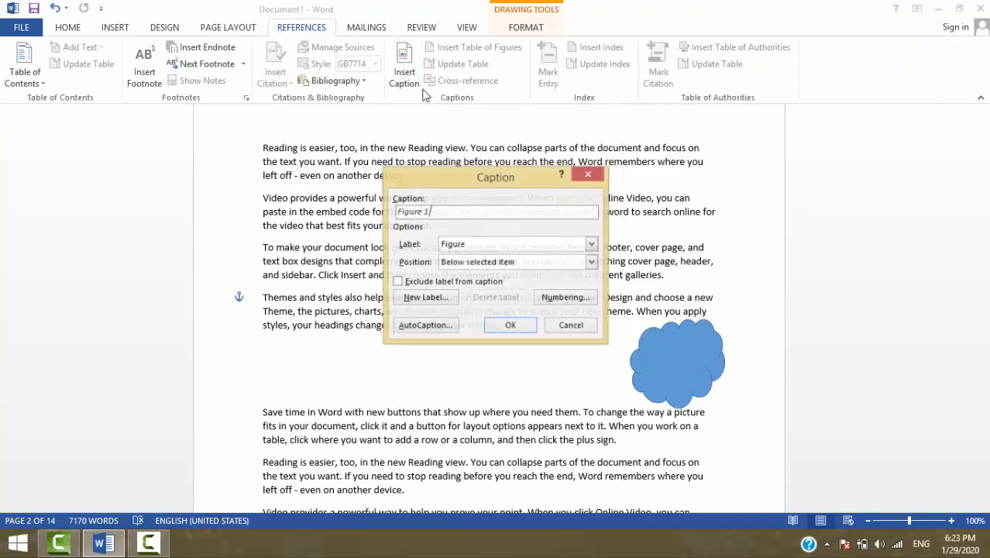
pyautogui.click(508, 326)
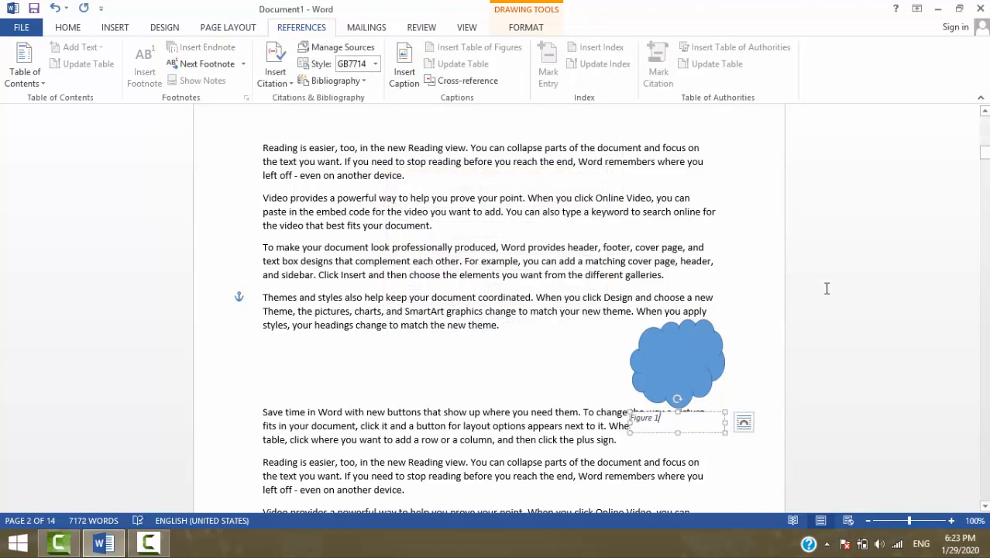
# Step: Insert blank lines between a "Themes and styles" paragraph and the following "Save time in Word" paragraph on page 3
pyautogui.moveTo(987, 166); pyautogui.dragTo(986, 183)
pyautogui.click(638, 221)
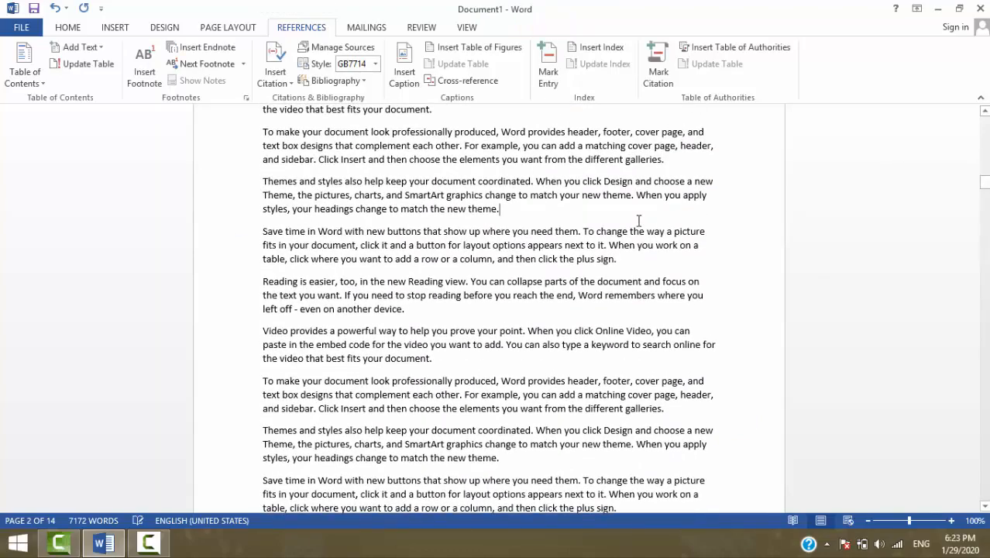
pyautogui.press('Return')
pyautogui.press('Return')
pyautogui.press('Return')
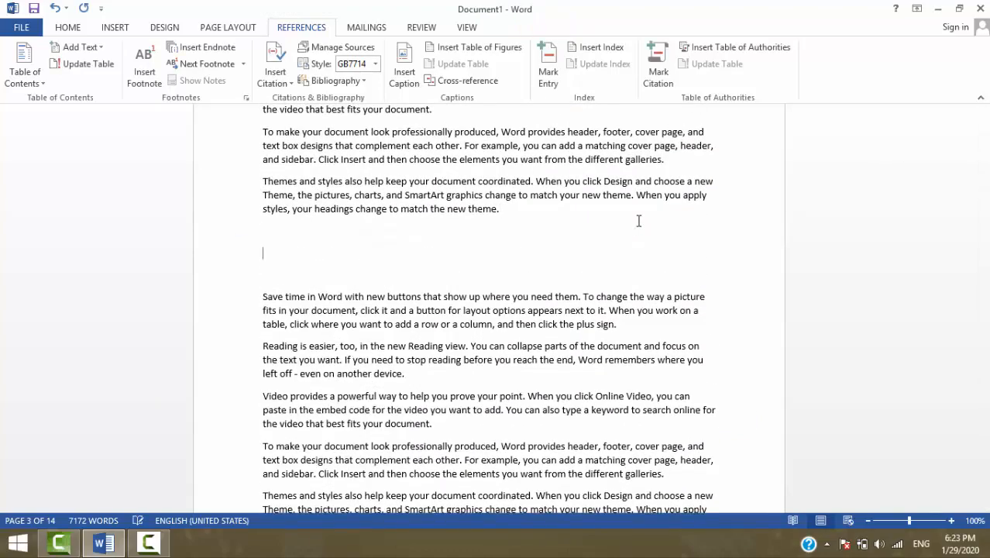
# Step: Draw a "No" symbol shape about 1.4" high and 1.5" wide near the right margin and move it up into the blank gap
pyautogui.click(118, 29)
pyautogui.click(199, 66)
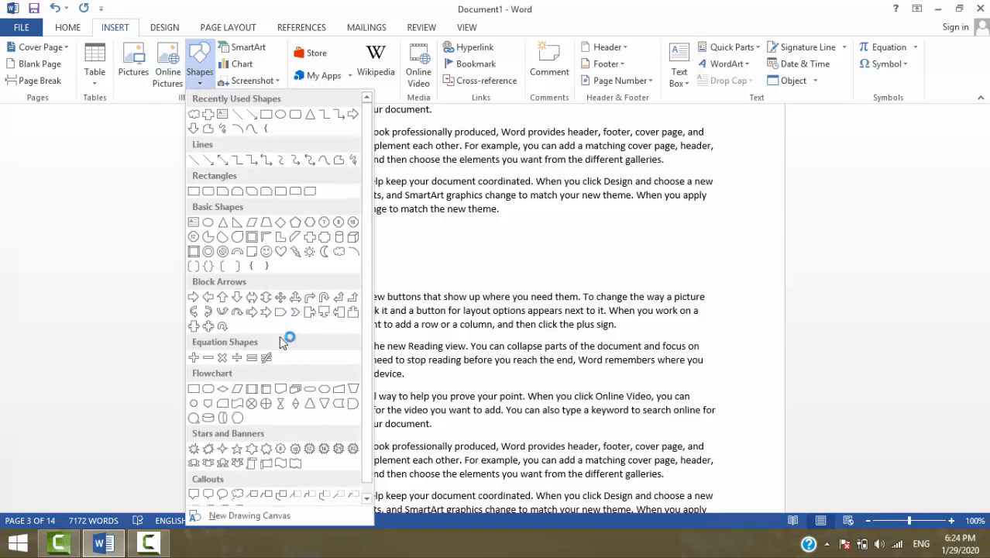
pyautogui.click(221, 251)
pyautogui.moveTo(612, 221)
pyautogui.mouseDown()
pyautogui.moveTo(656, 277)
pyautogui.moveTo(712, 303)
pyautogui.moveTo(714, 315)
pyautogui.mouseUp()
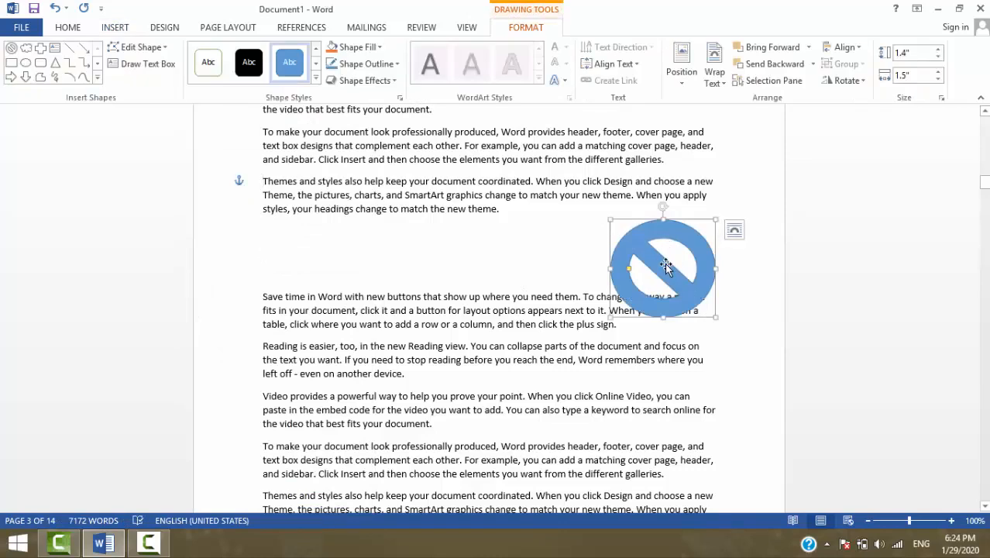
pyautogui.moveTo(665, 263); pyautogui.dragTo(664, 243)
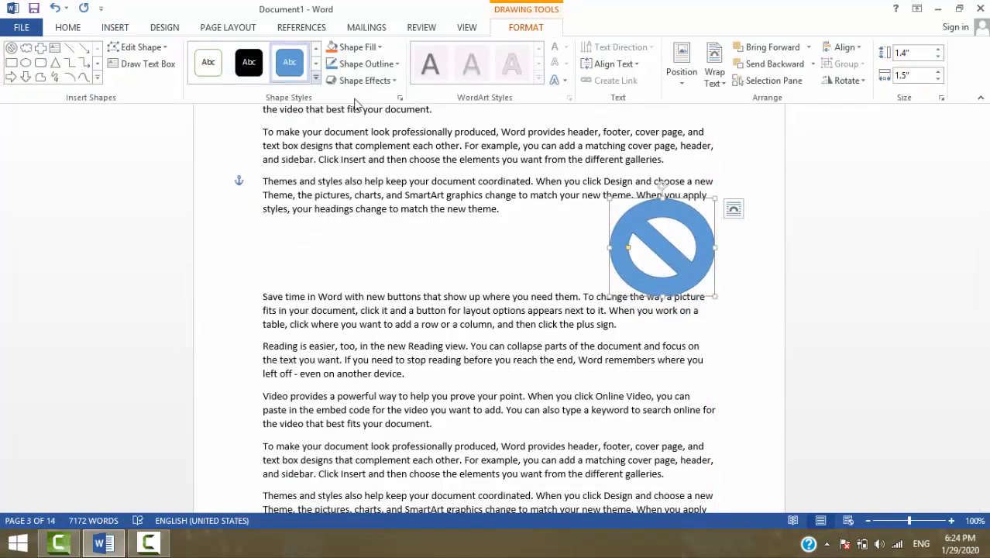
# Step: Insert a caption with the Figure label below the "No" symbol shape
pyautogui.click(302, 27)
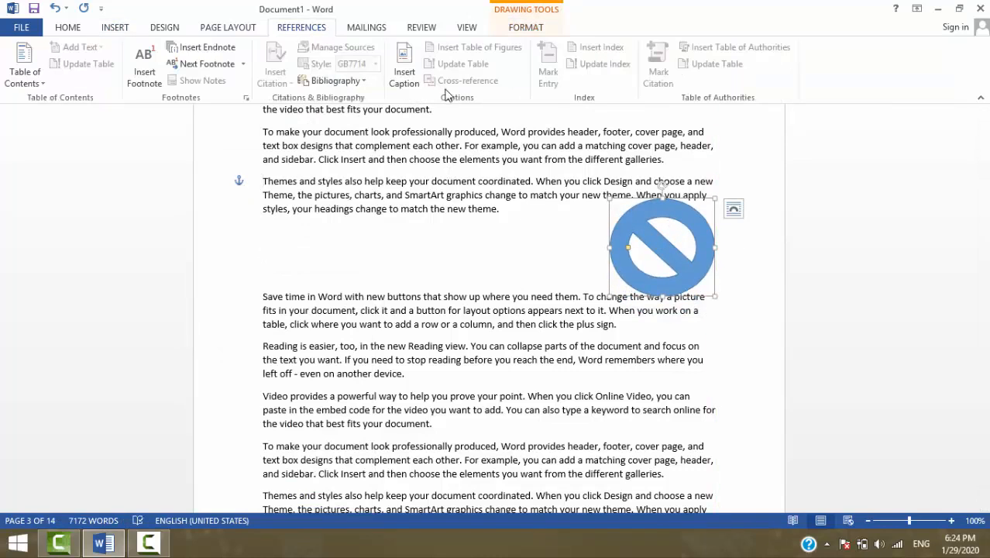
pyautogui.click(405, 63)
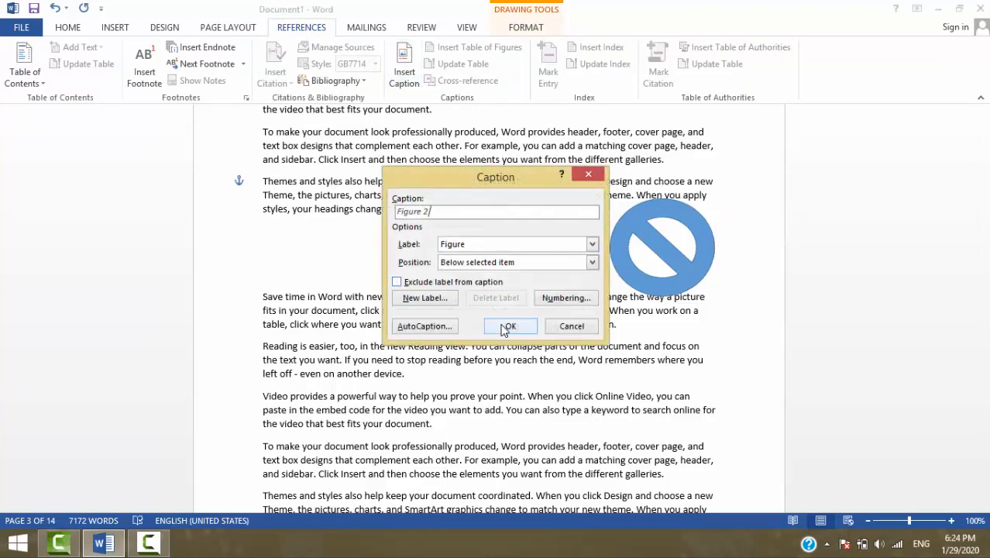
pyautogui.click(505, 326)
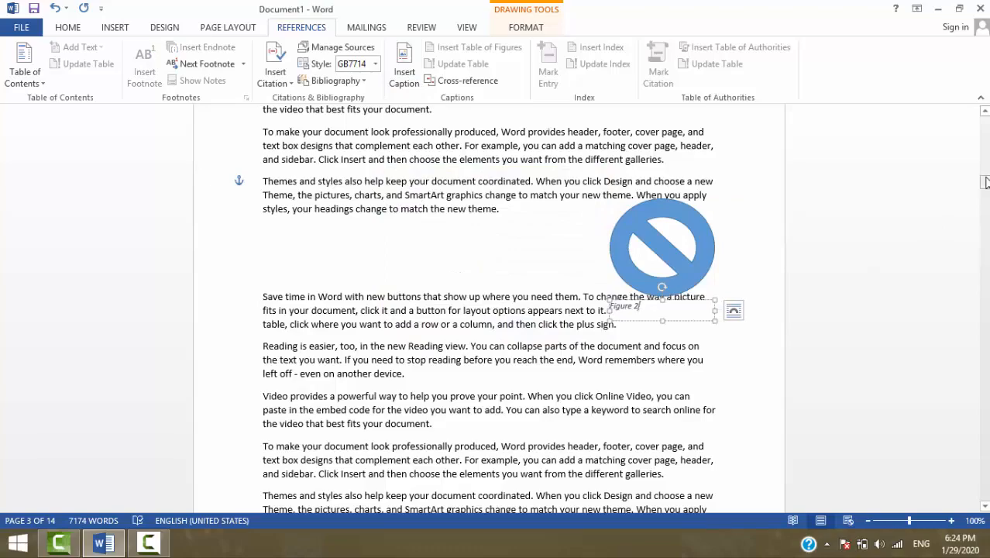
# Step: Insert four blank lines after a "Reading is easier" paragraph on page 4
pyautogui.moveTo(985, 181); pyautogui.dragTo(983, 209)
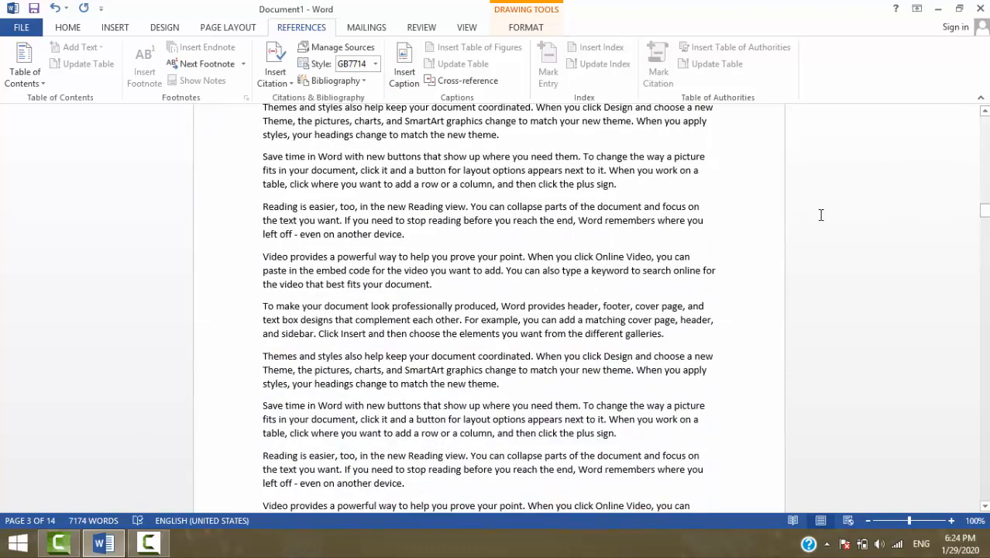
pyautogui.click(708, 234)
pyautogui.press('Return')
pyautogui.press('Return')
pyautogui.press('Return')
pyautogui.press('Return')
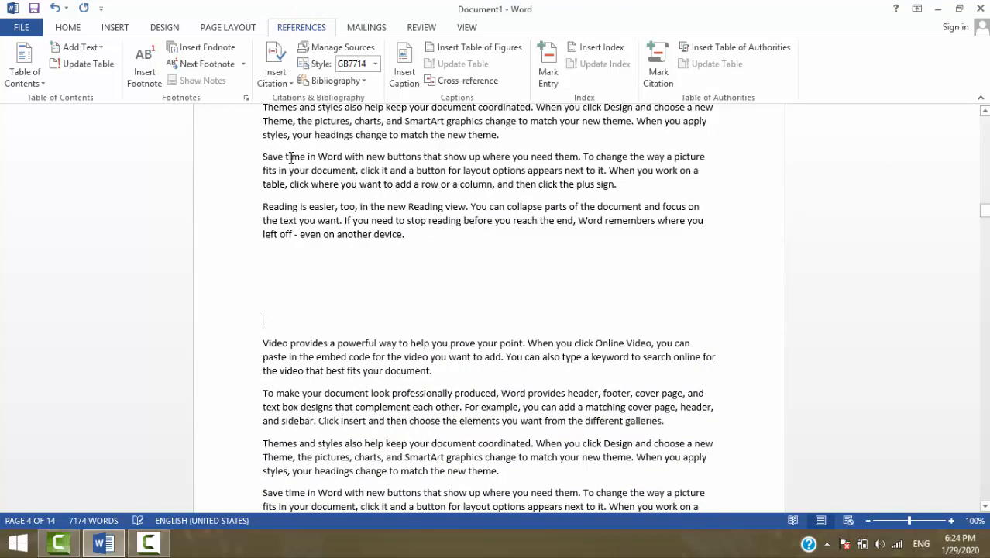
# Step: Search Bing online pictures for "computer" and insert the desktop computer image with the blue Windows screen
pyautogui.click(116, 29)
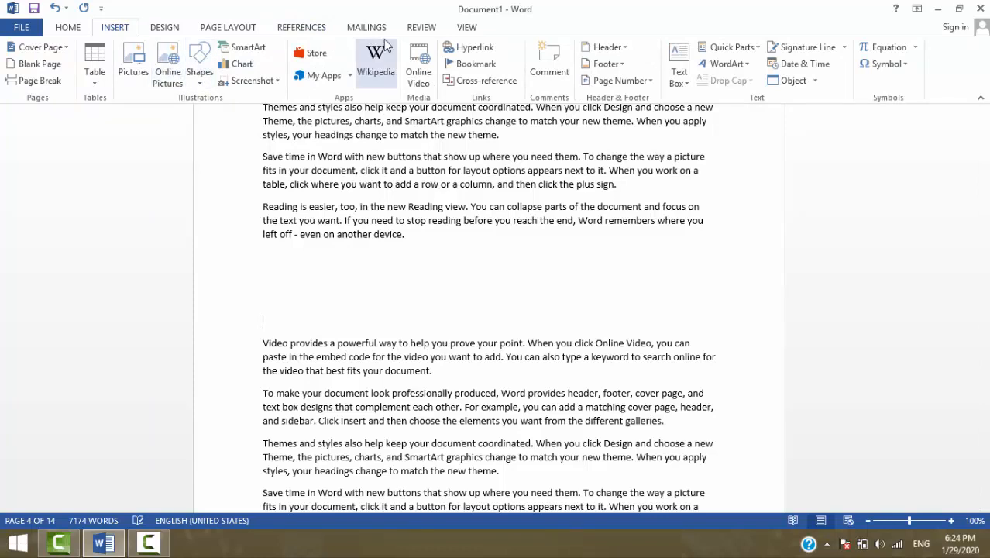
pyautogui.click(168, 70)
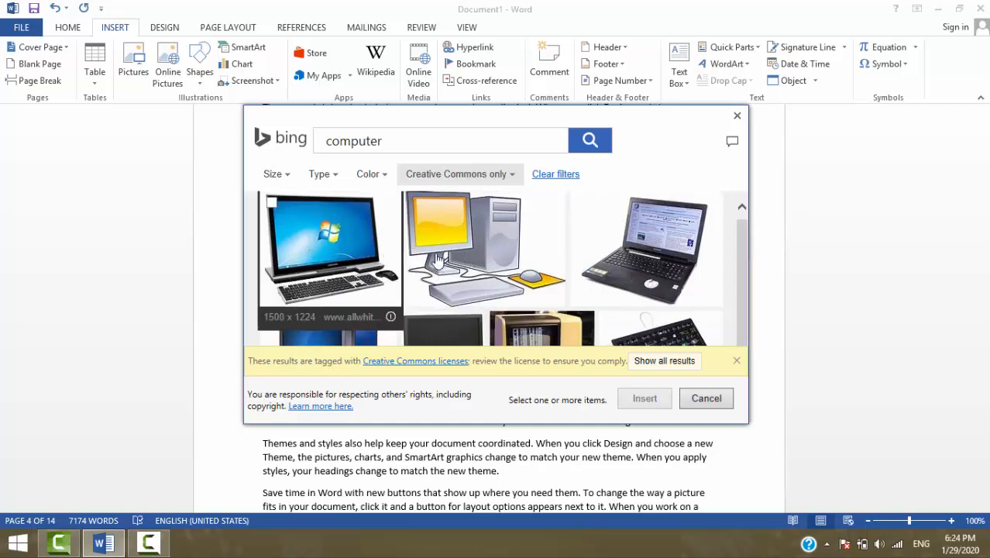
pyautogui.click(347, 242)
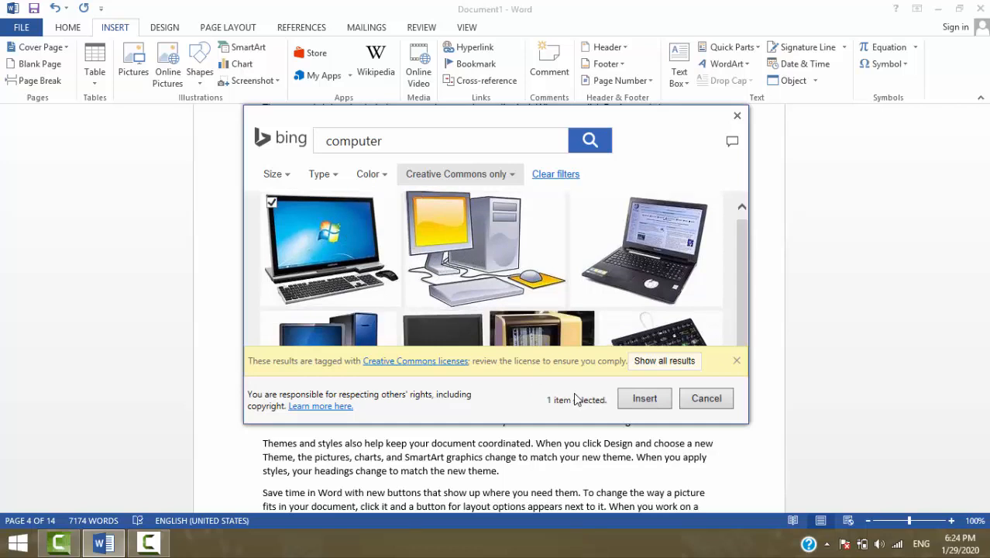
pyautogui.click(633, 403)
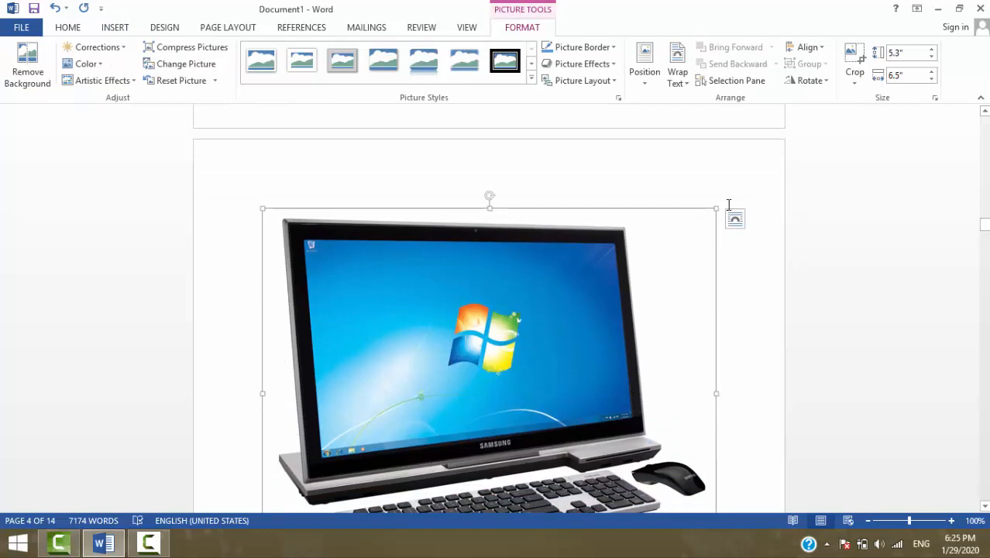
# Step: Shrink the computer picture to about 2.59" high and 3.17" wide and insert a Figure caption below it
pyautogui.moveTo(716, 208); pyautogui.dragTo(484, 397)
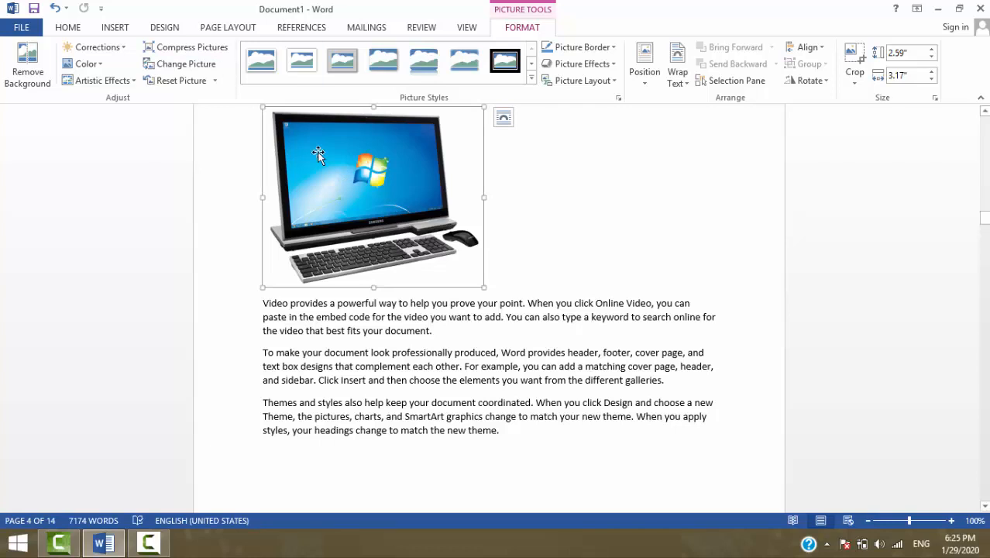
pyautogui.click(299, 29)
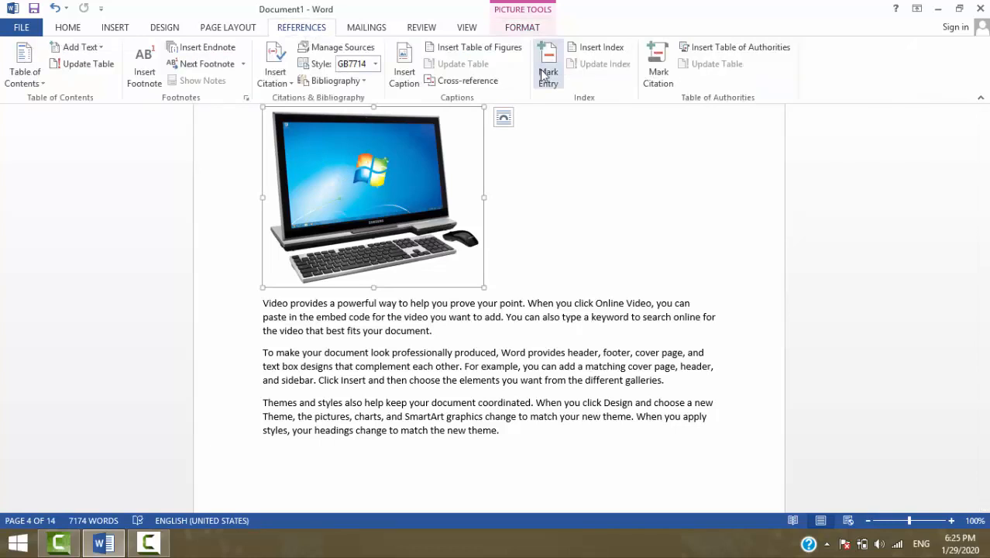
pyautogui.click(403, 66)
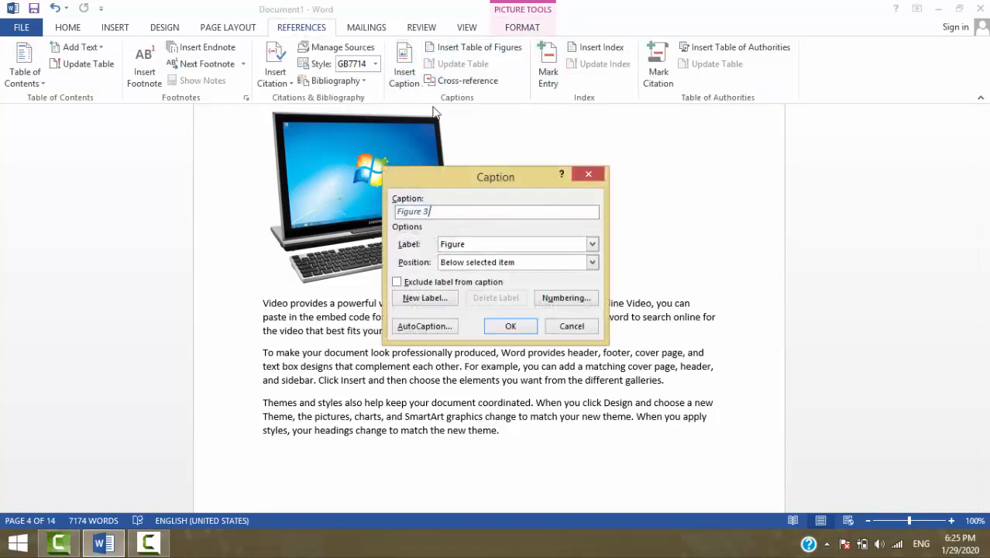
pyautogui.click(510, 326)
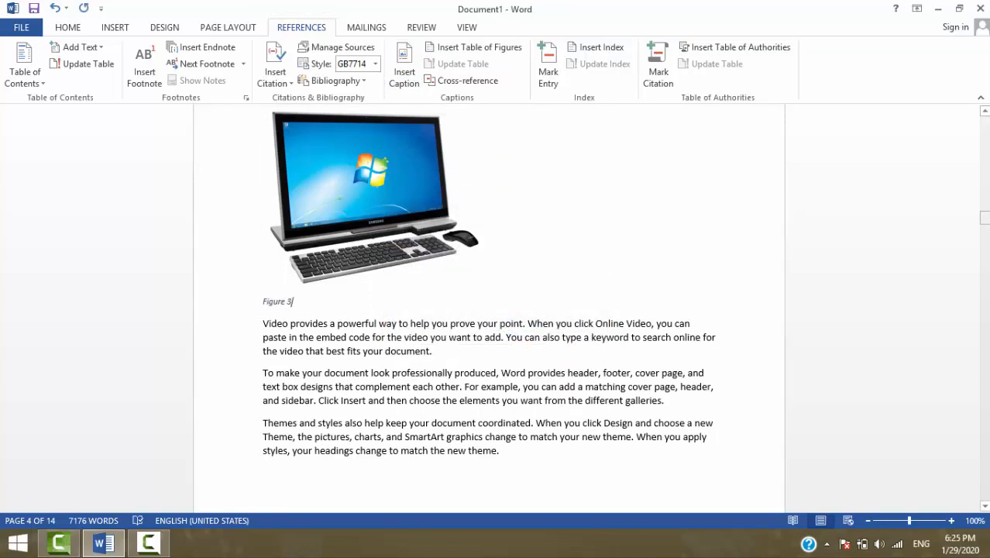
# Step: Insert a table of figures for the Figure label on the blank first page, using the default template format and dotted tab leader
pyautogui.moveTo(984, 217); pyautogui.dragTo(936, 128)
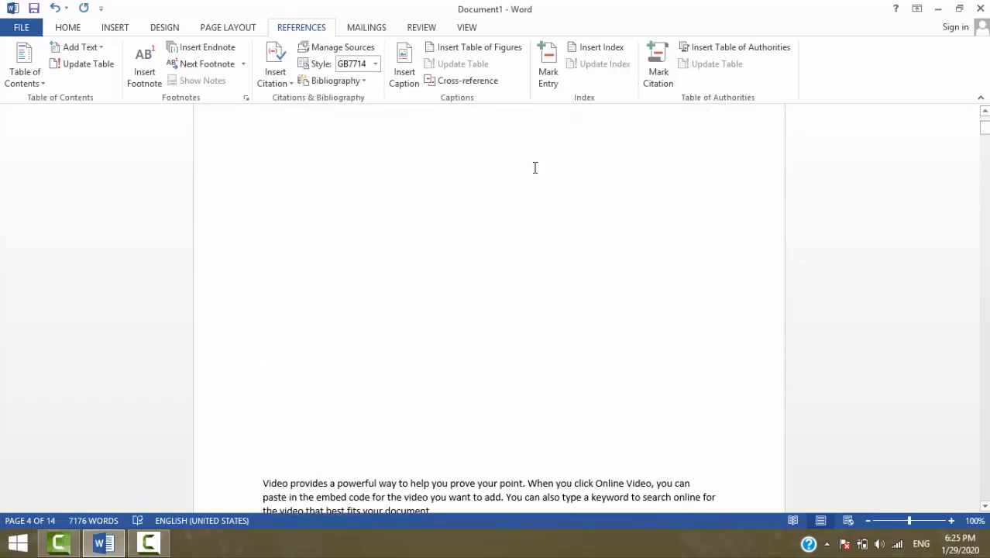
pyautogui.click(479, 48)
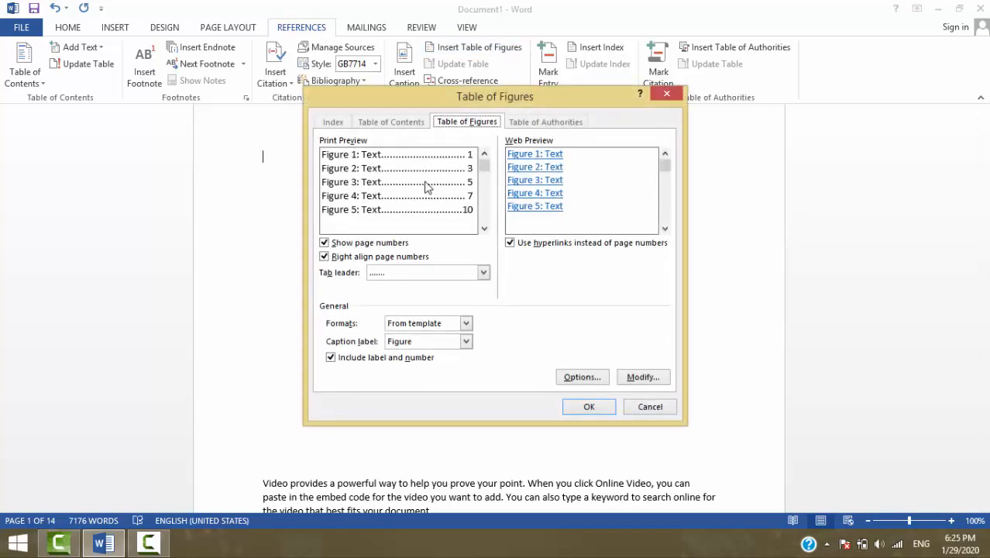
pyautogui.click(483, 228)
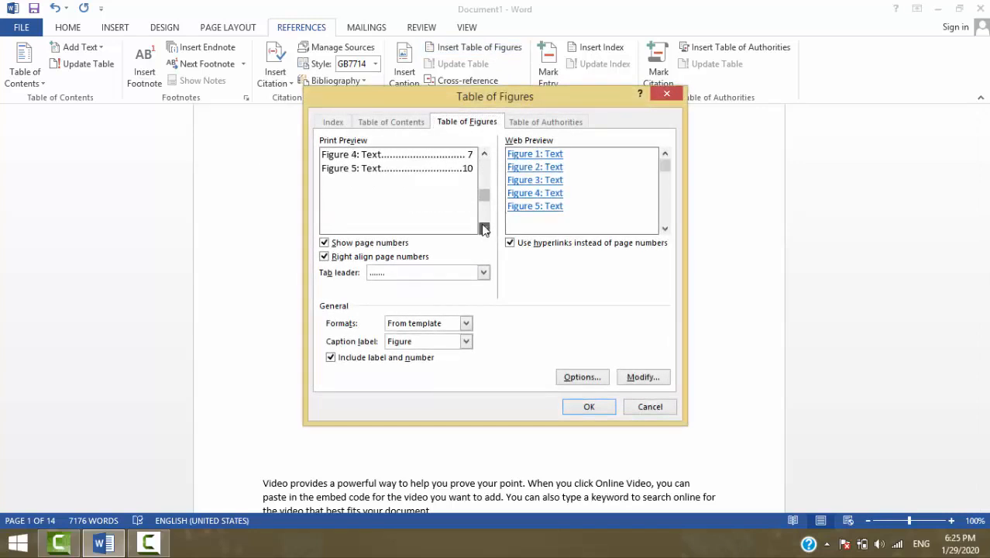
pyautogui.click(586, 405)
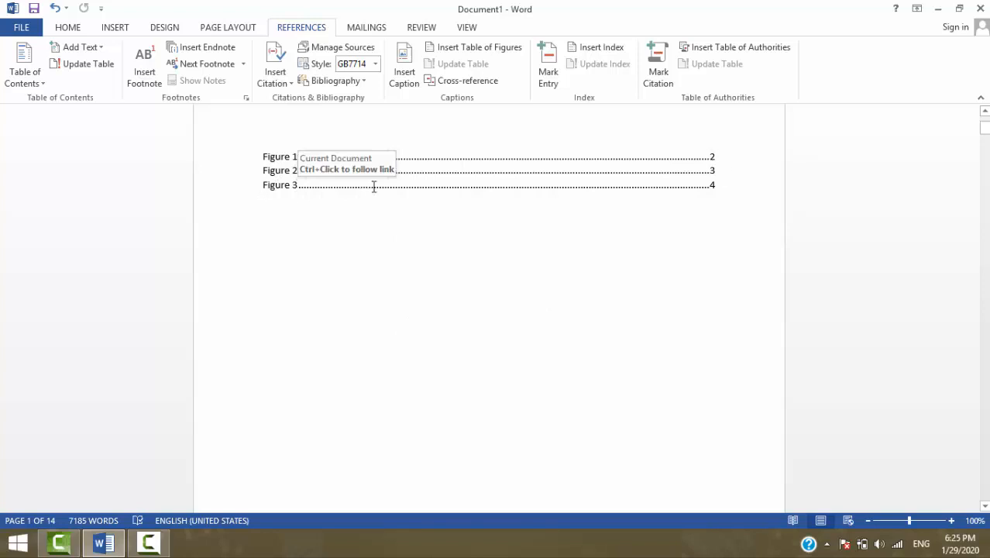
# Step: Follow the Figure 1 and Figure 3 links in the table of figures to check their captions, returning to the table each time
pyautogui.keyDown('ctrl'); pyautogui.click(278, 155); pyautogui.keyUp('ctrl')
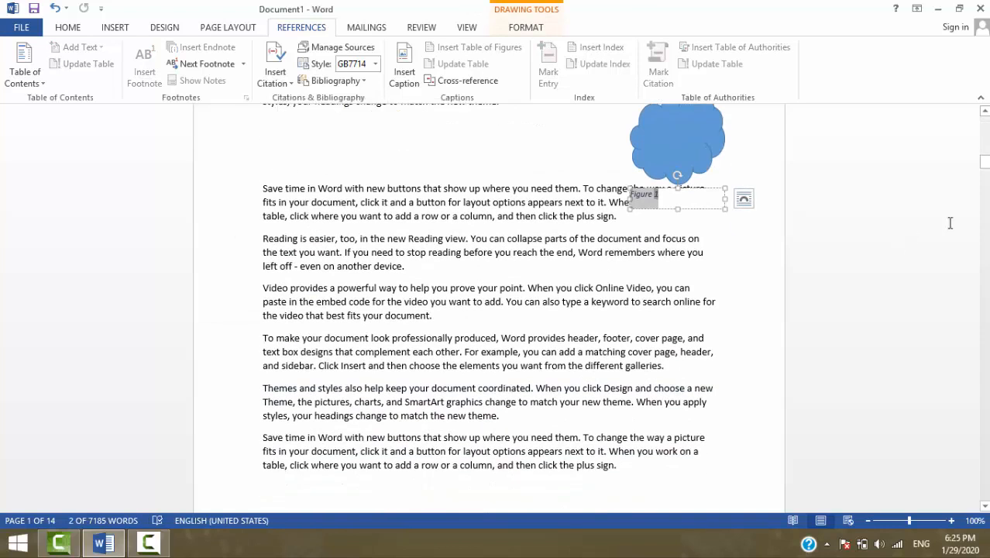
pyautogui.moveTo(985, 163); pyautogui.dragTo(984, 126)
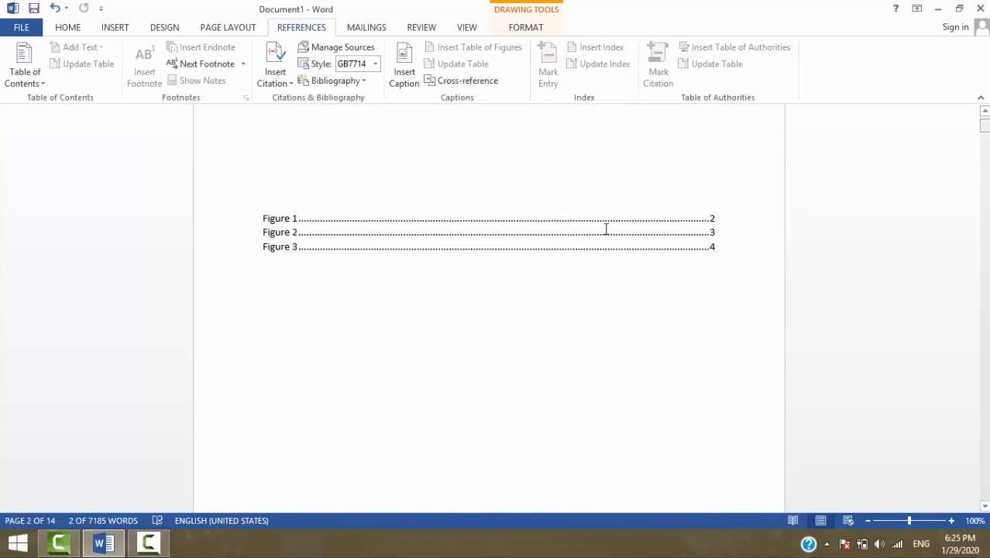
pyautogui.keyDown('ctrl'); pyautogui.click(307, 247); pyautogui.keyUp('ctrl')
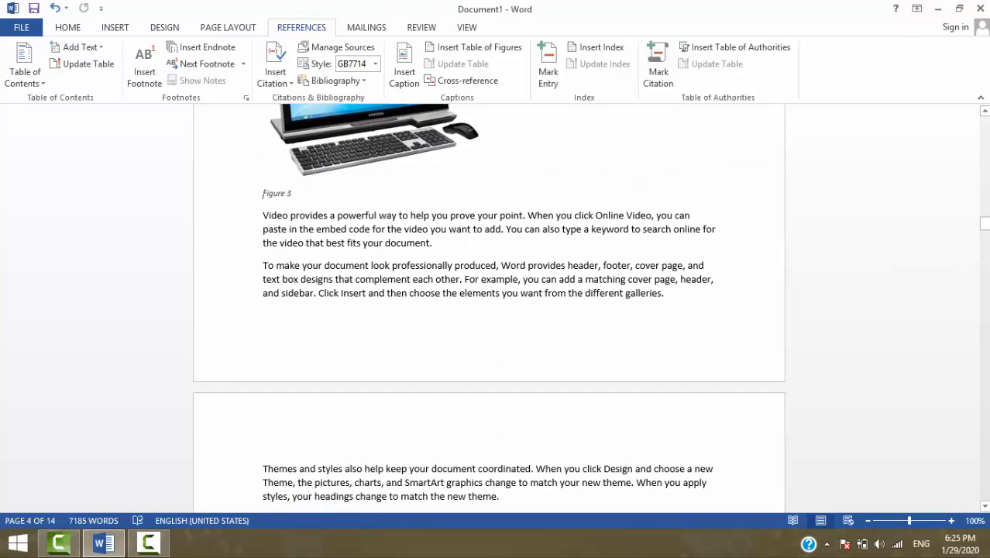
pyautogui.moveTo(985, 225); pyautogui.dragTo(985, 123)
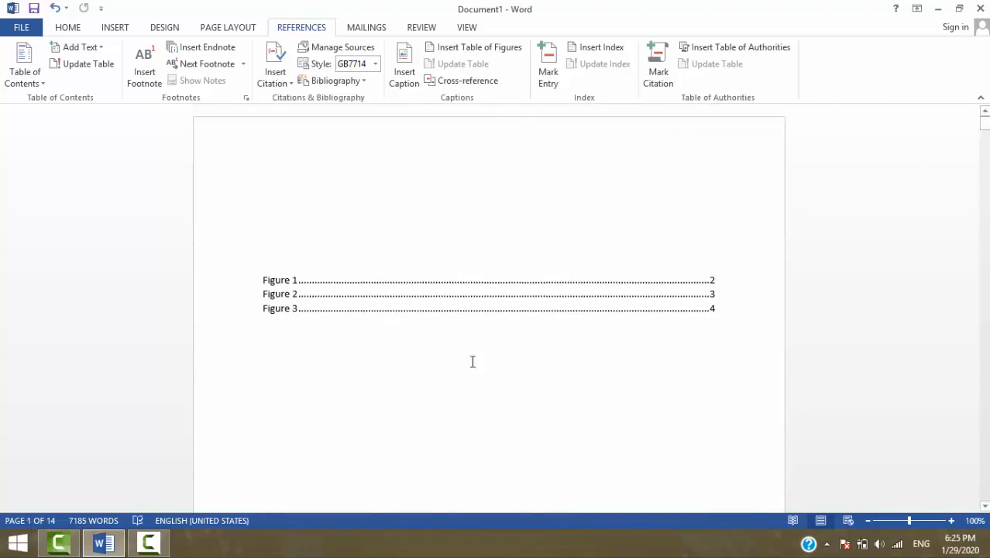
# Step: Delete the Figure 3 line from the table of figures and update the entire table
pyautogui.click(719, 309)
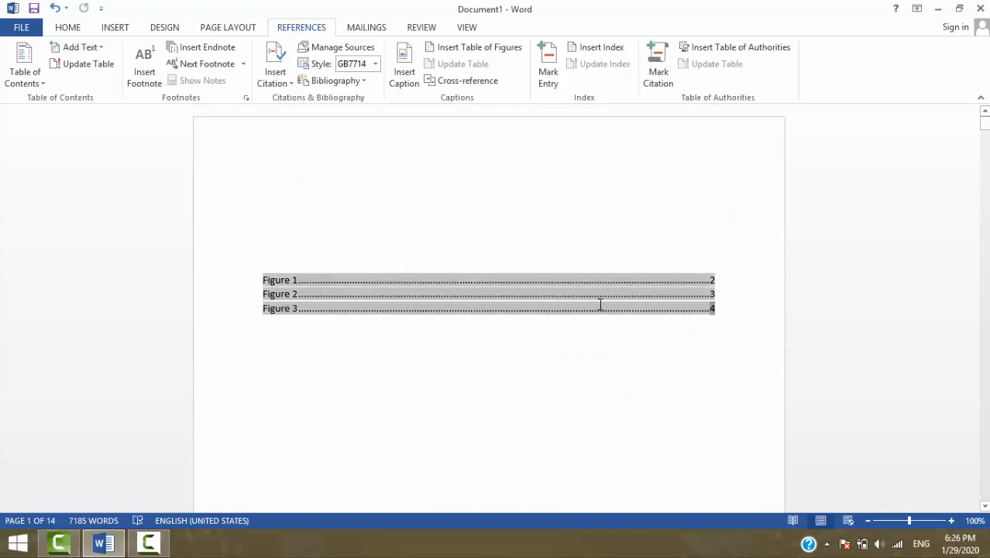
pyautogui.hotkey('shift', 'Home')
pyautogui.press('BackSpace')
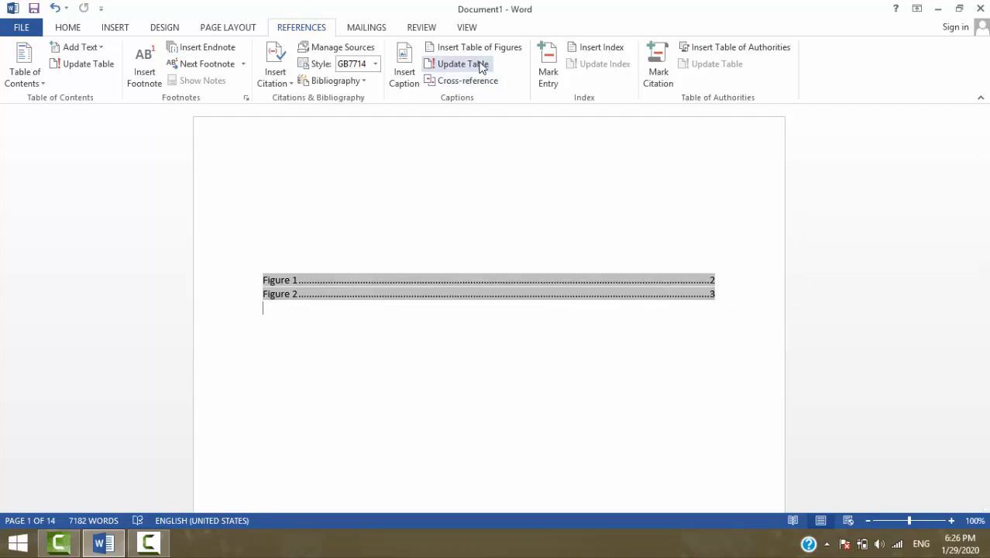
pyautogui.click(475, 68)
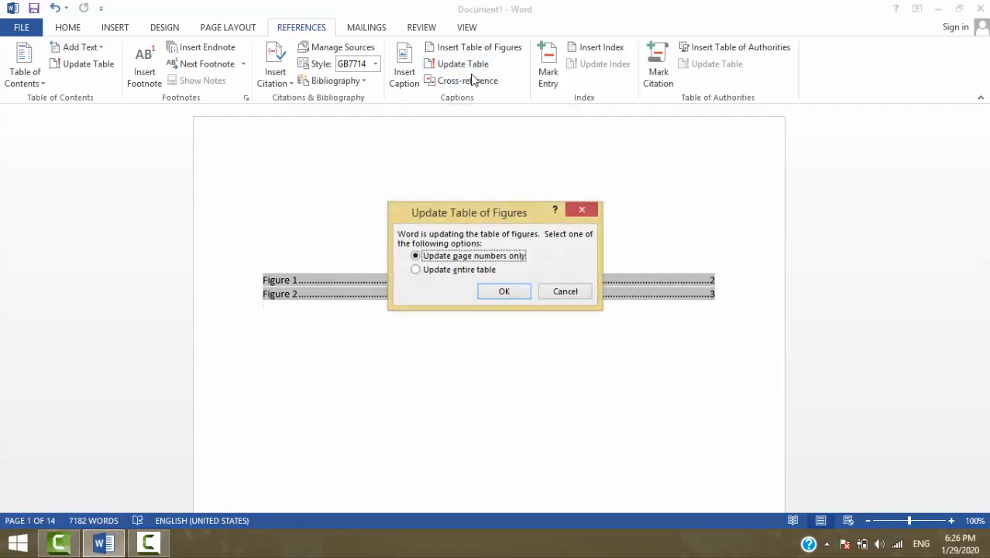
pyautogui.click(462, 270)
pyautogui.click(503, 290)
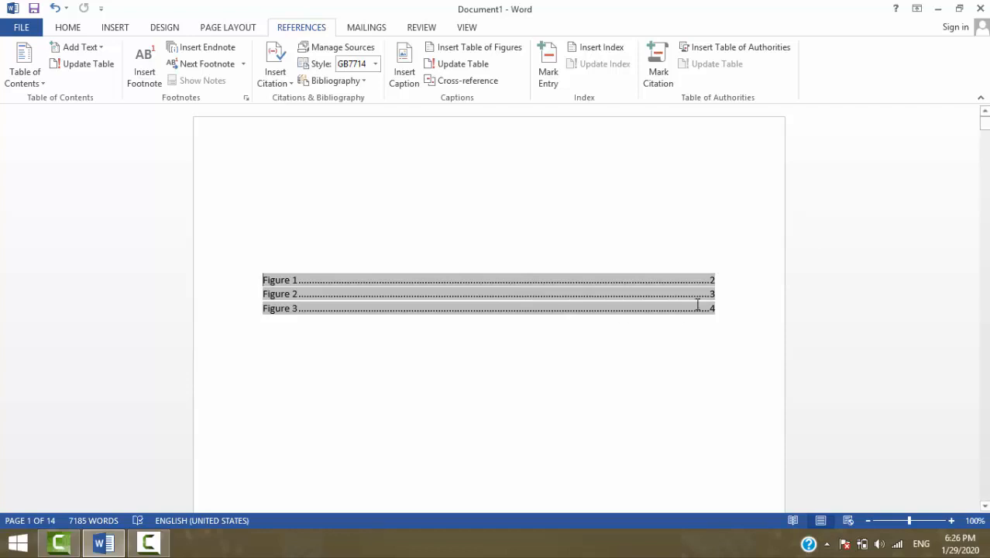
# Step: Delete the whole table of figures from page 1
pyautogui.click(122, 27)
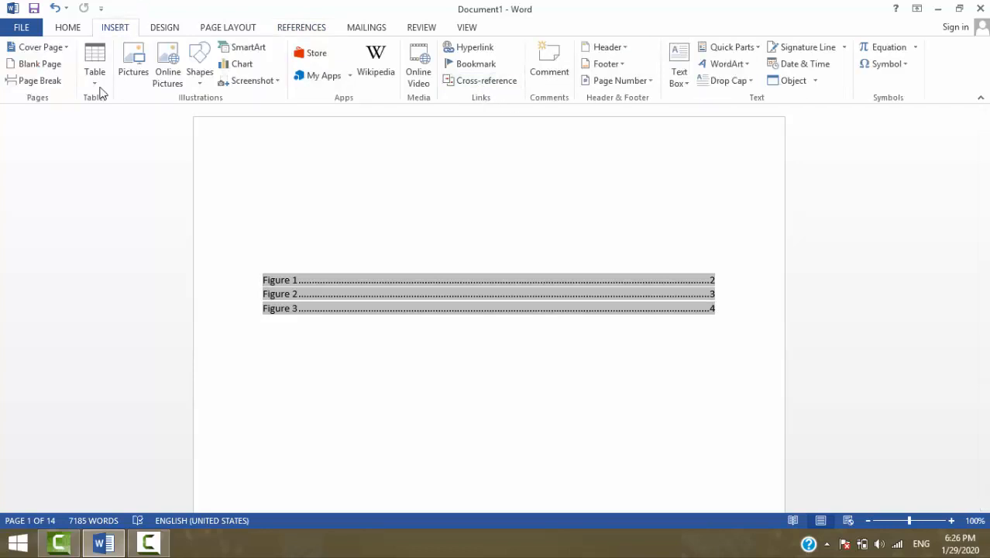
pyautogui.click(301, 29)
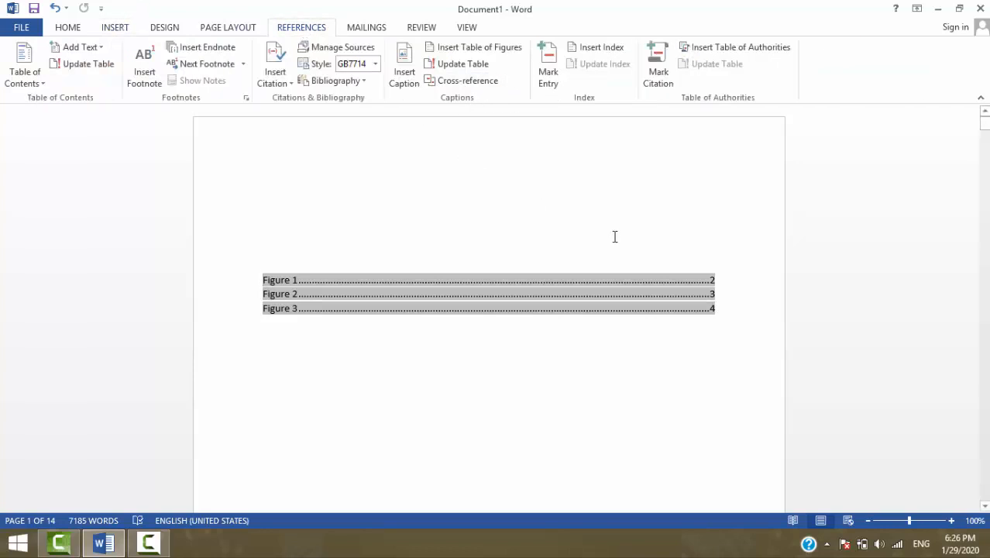
pyautogui.moveTo(724, 308); pyautogui.dragTo(404, 274)
pyautogui.press('Delete')
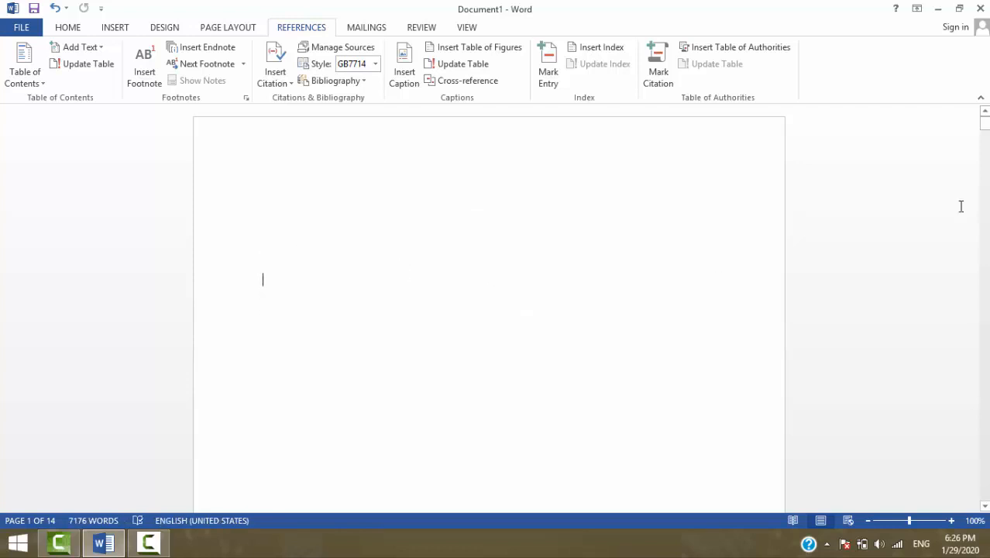
# Step: Add the line "RAM" after the "Reading is easier" paragraph just below Figure 1 on page 2 and style it as Heading 1
pyautogui.moveTo(984, 123); pyautogui.dragTo(985, 168)
pyautogui.click(423, 205)
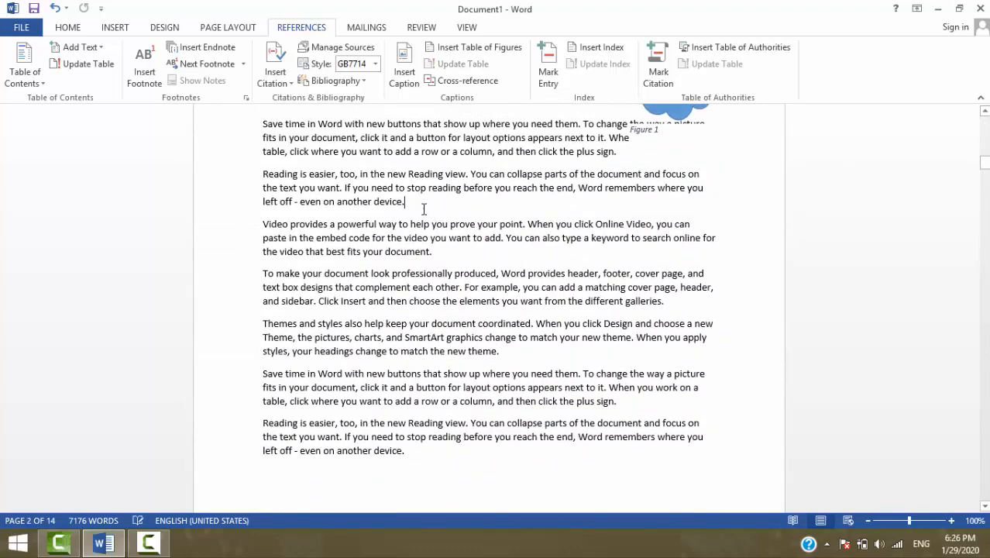
pyautogui.press('Return')
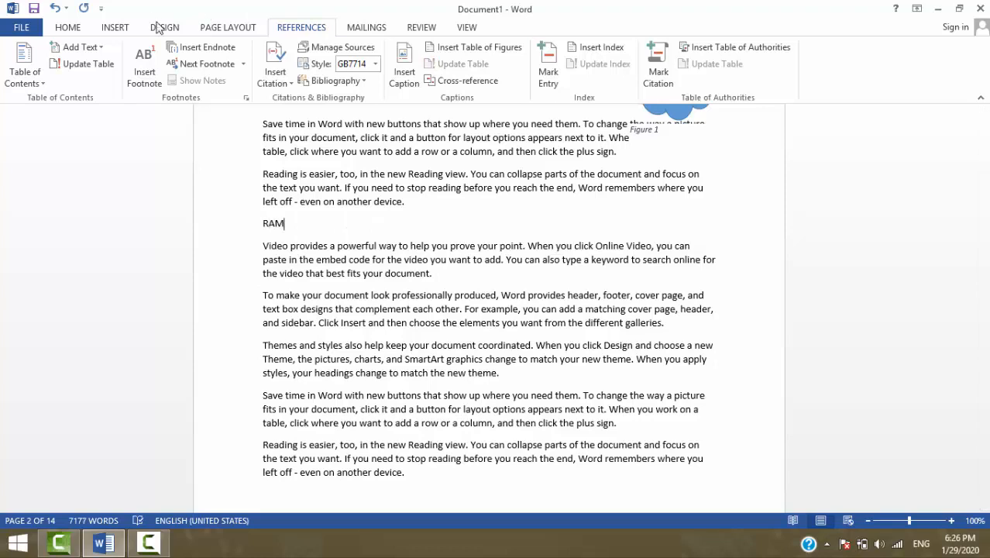
pyautogui.click(74, 28)
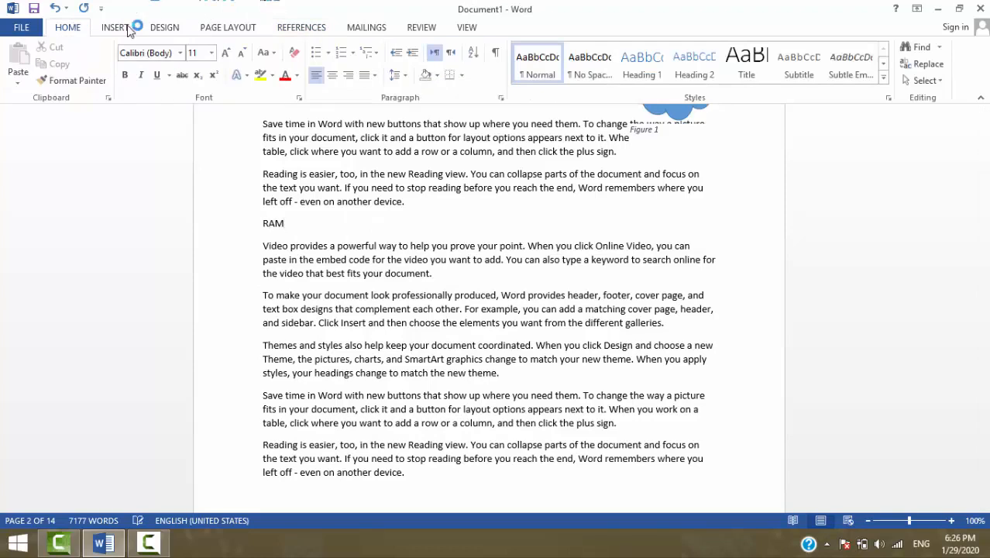
pyautogui.click(642, 66)
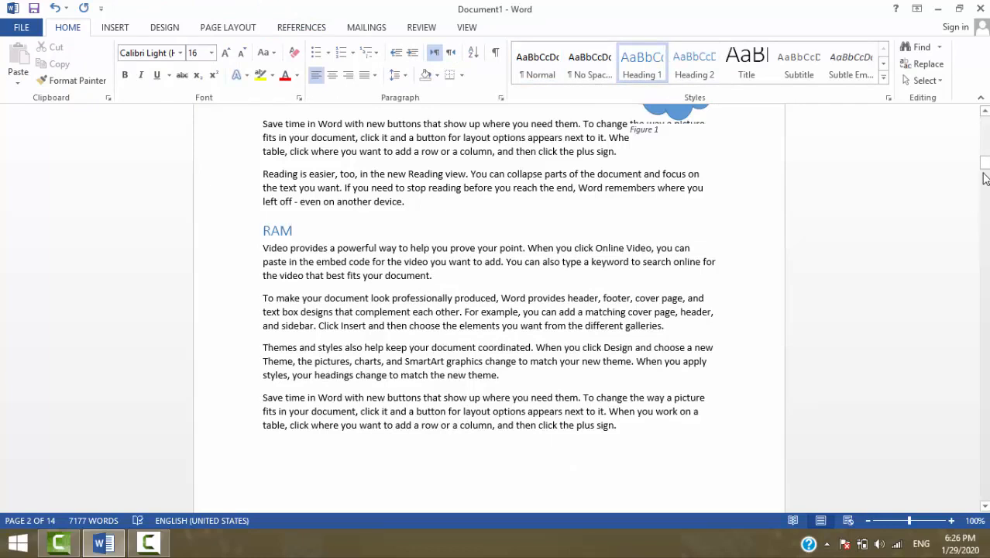
# Step: Add a blank line and "ROM" after the "Video provides" paragraph above the "No" symbol on page 3, styling "ROM" as Heading 2
pyautogui.moveTo(983, 162); pyautogui.dragTo(983, 181)
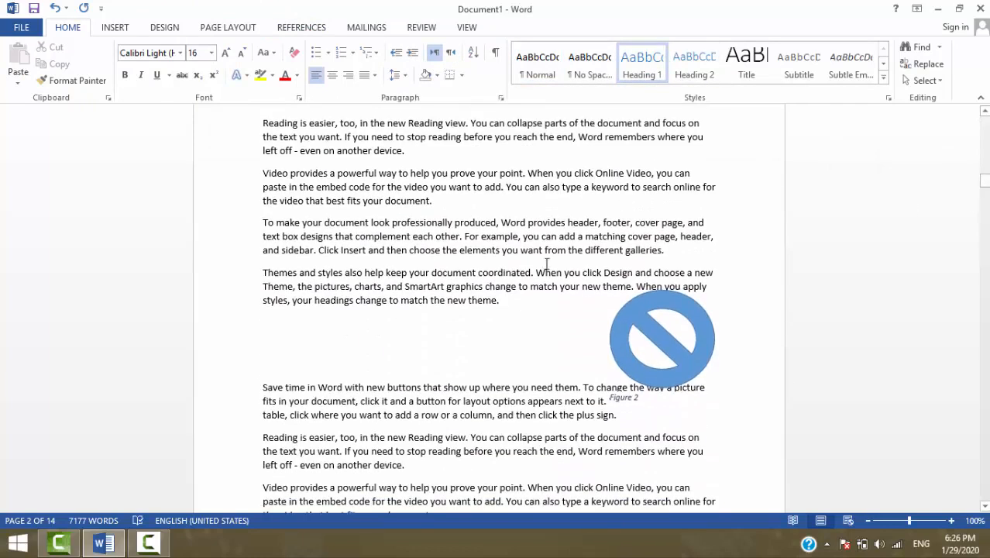
pyautogui.click(471, 202)
pyautogui.press('Return')
pyautogui.press('Return')
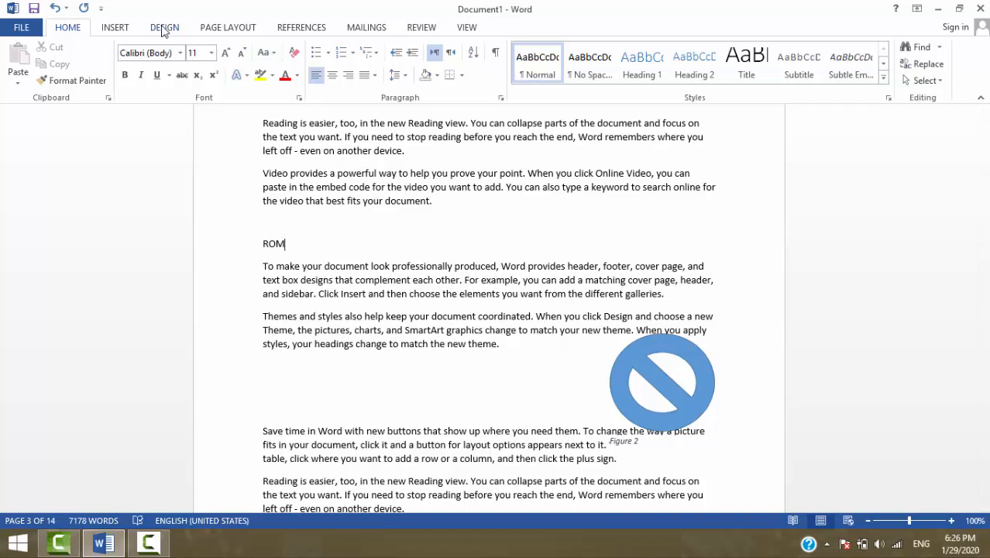
pyautogui.click(693, 67)
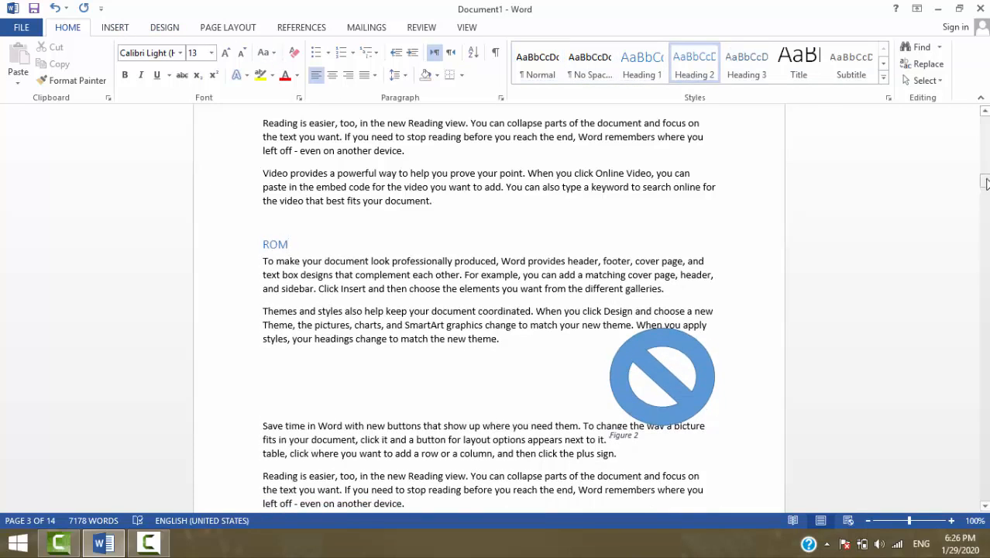
# Step: Add the line "STORAGE Device" after the "Video provides" paragraph above the computer picture on page 4 and style it as Heading 3
pyautogui.moveTo(984, 182); pyautogui.dragTo(985, 208)
pyautogui.click(460, 222)
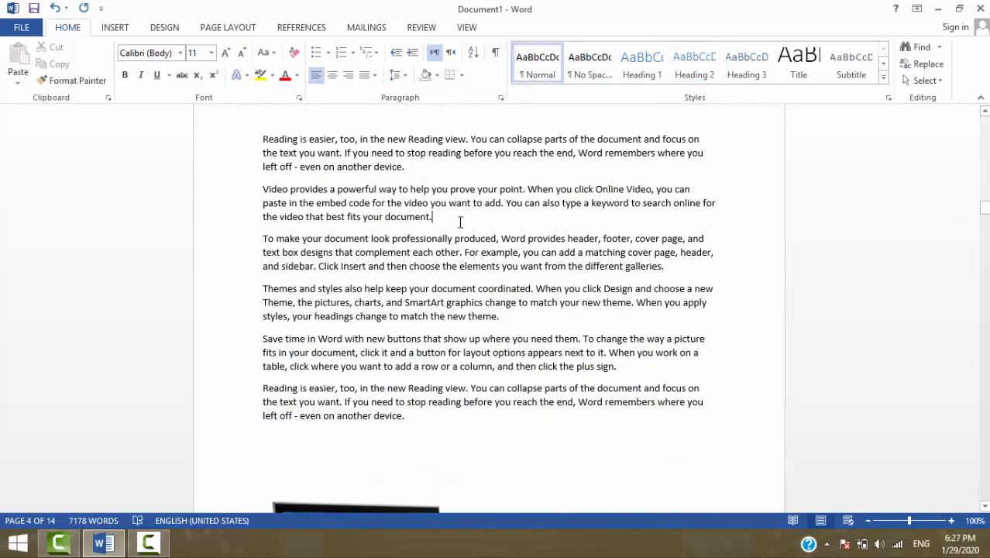
pyautogui.press('Return')
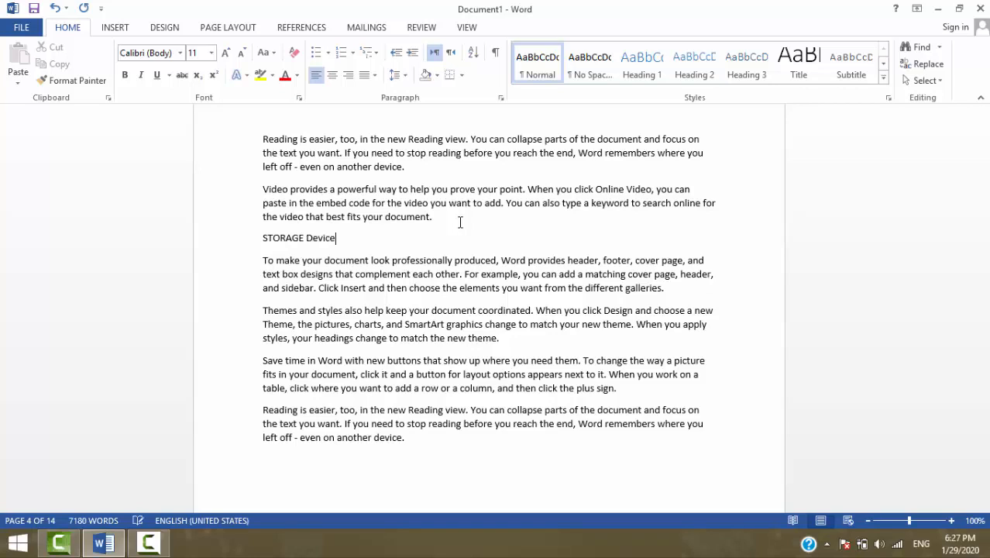
pyautogui.moveTo(341, 240); pyautogui.dragTo(261, 237)
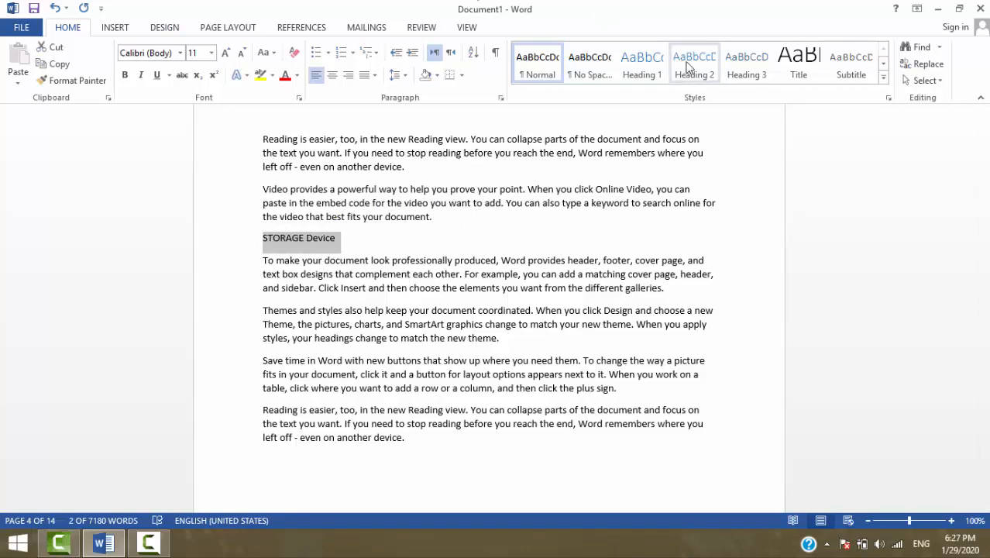
pyautogui.click(745, 64)
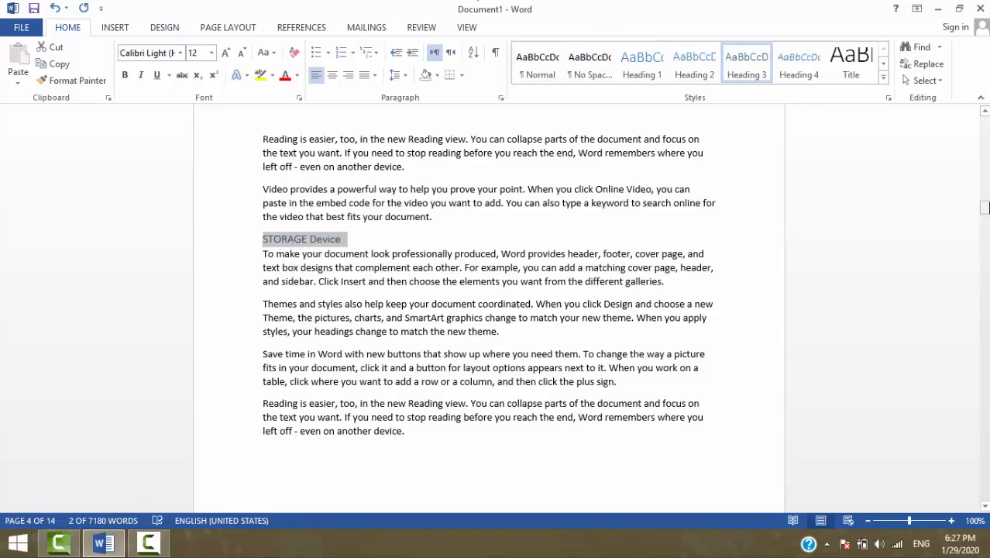
# Step: Add the line "Information Technology" after a "Video provides" paragraph on page 5 and style it as Heading 1
pyautogui.moveTo(985, 208); pyautogui.dragTo(984, 242)
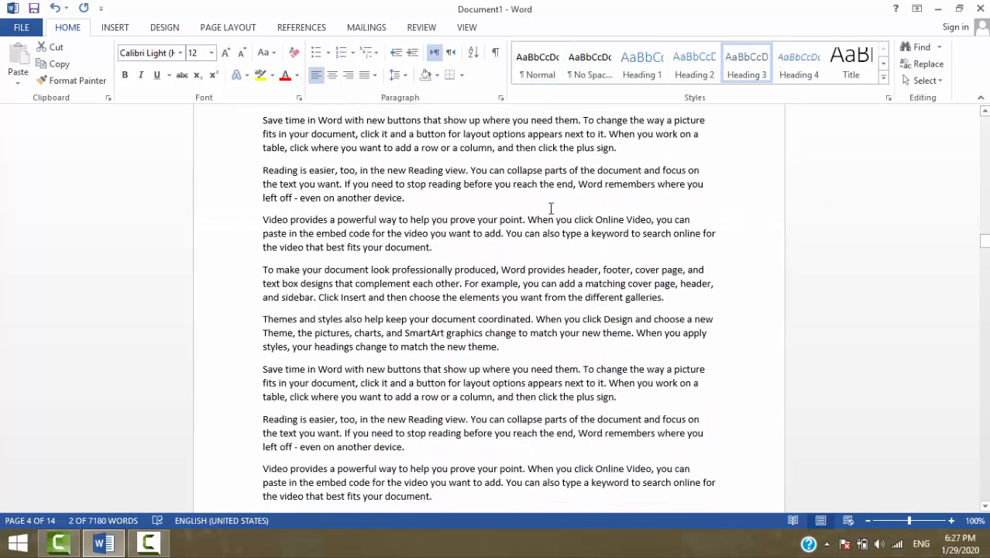
pyautogui.click(462, 256)
pyautogui.press('Return')
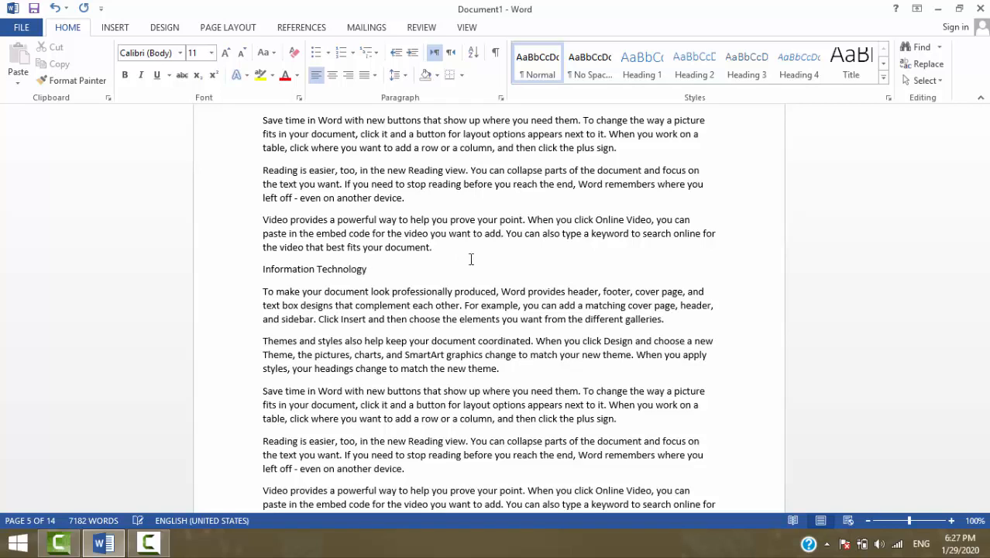
pyautogui.moveTo(374, 269); pyautogui.dragTo(270, 269)
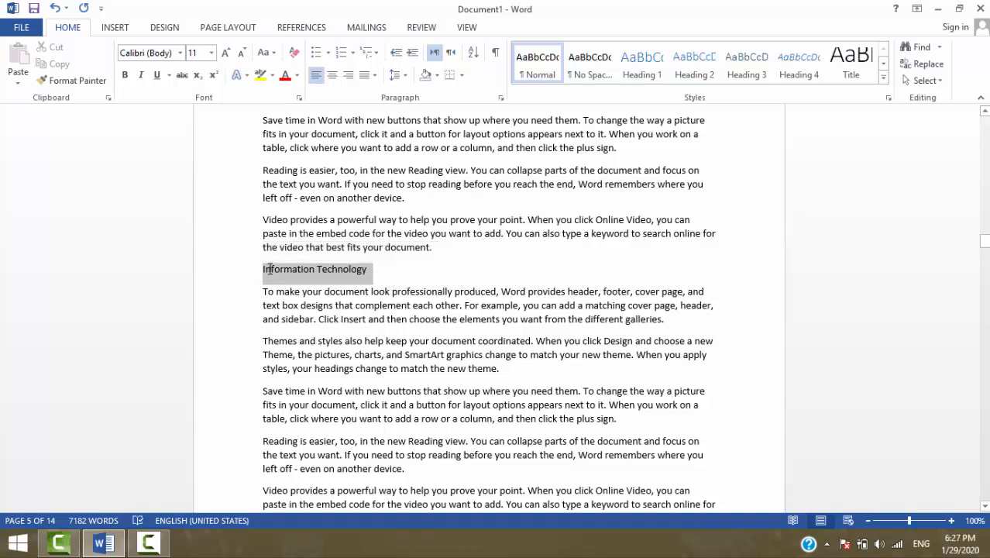
pyautogui.click(642, 60)
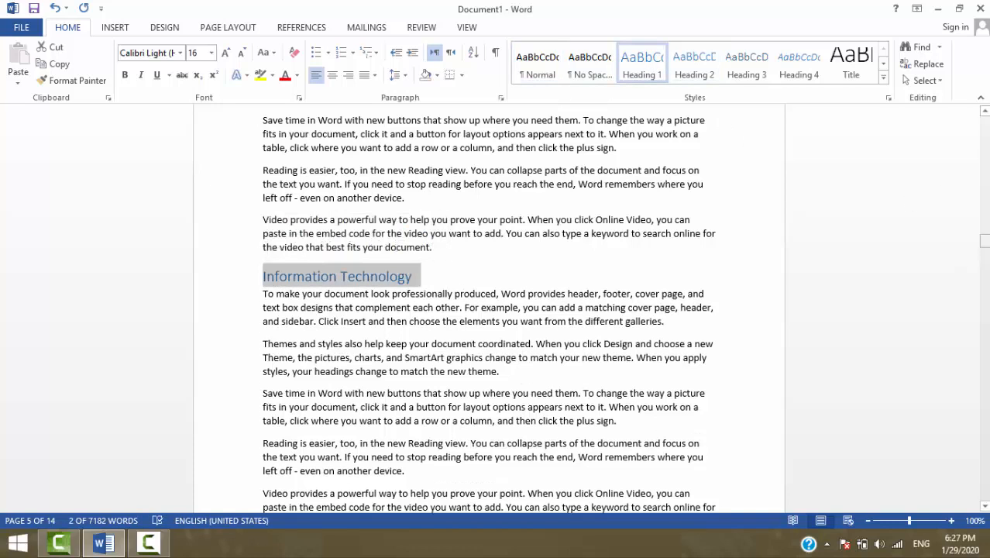
pyautogui.moveTo(984, 240); pyautogui.dragTo(985, 129)
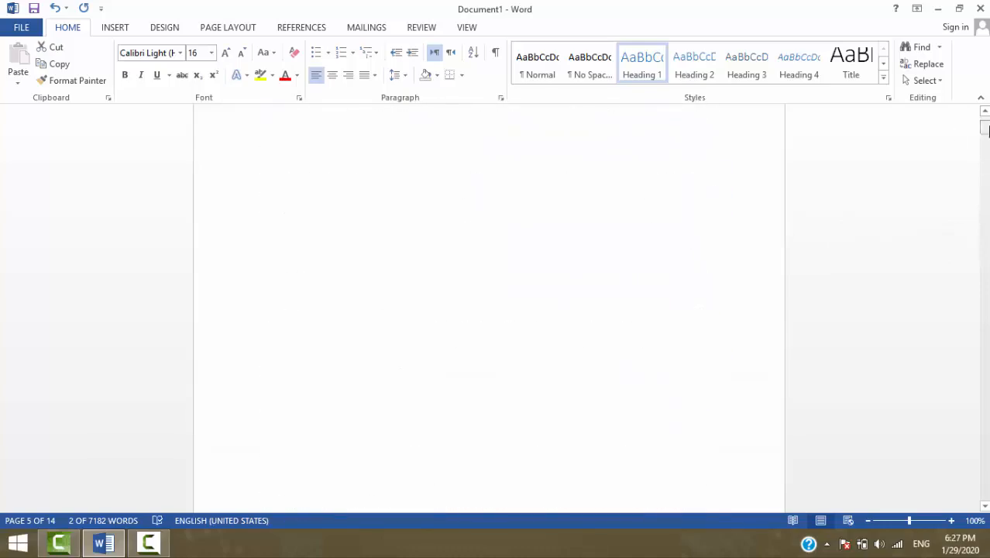
# Step: Insert a hyperlinked cross-reference to the heading text of "RAM" in the blank area of page 1
pyautogui.click(562, 160)
pyautogui.click(312, 28)
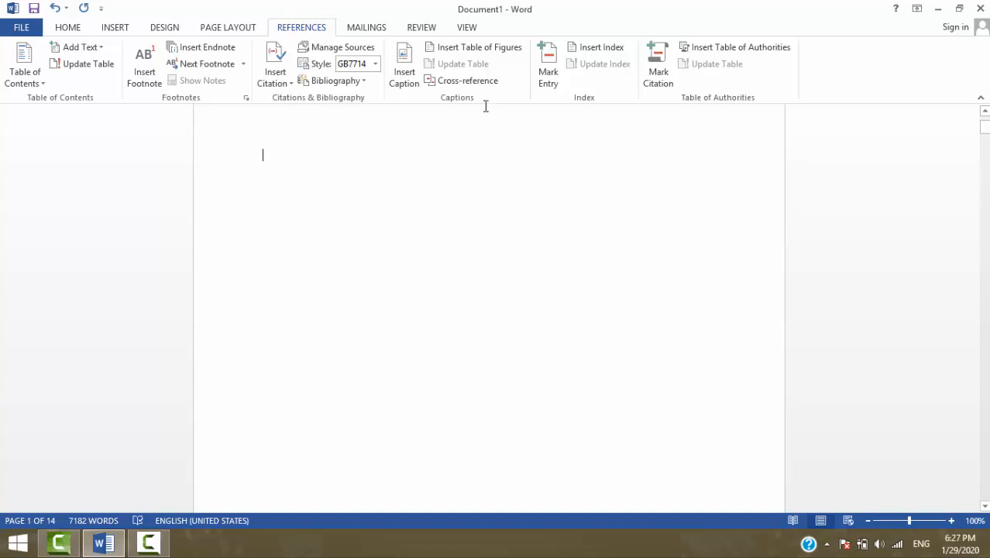
pyautogui.click(464, 81)
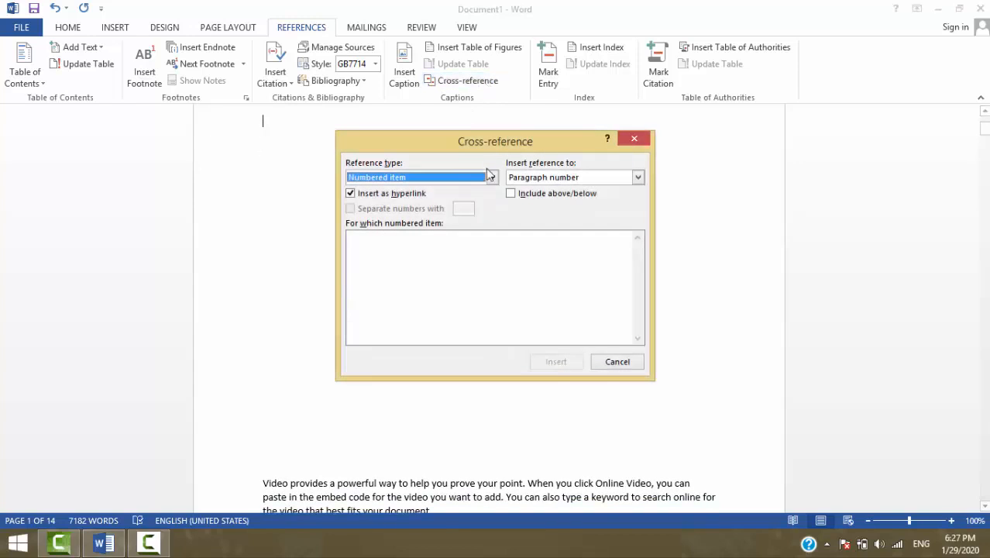
pyautogui.click(492, 177)
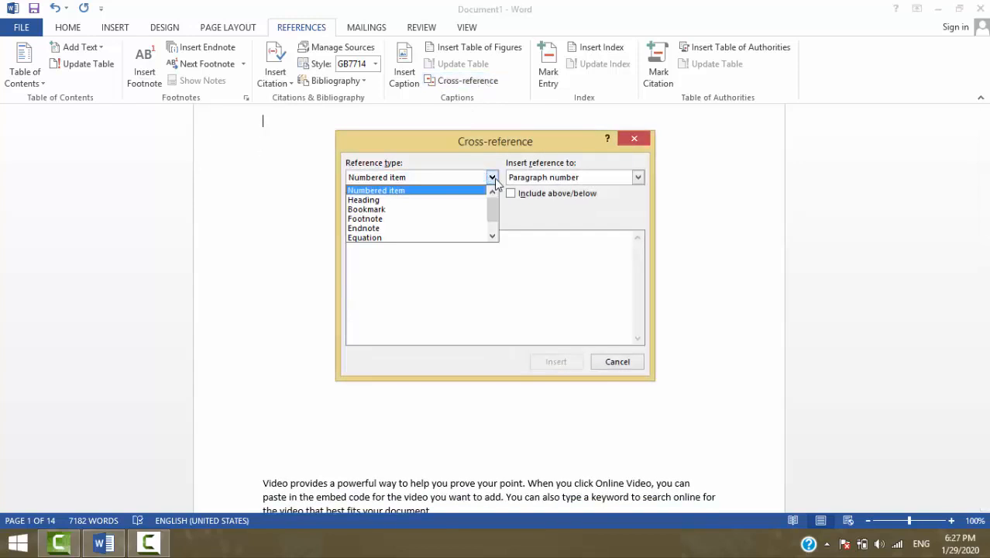
pyautogui.click(373, 203)
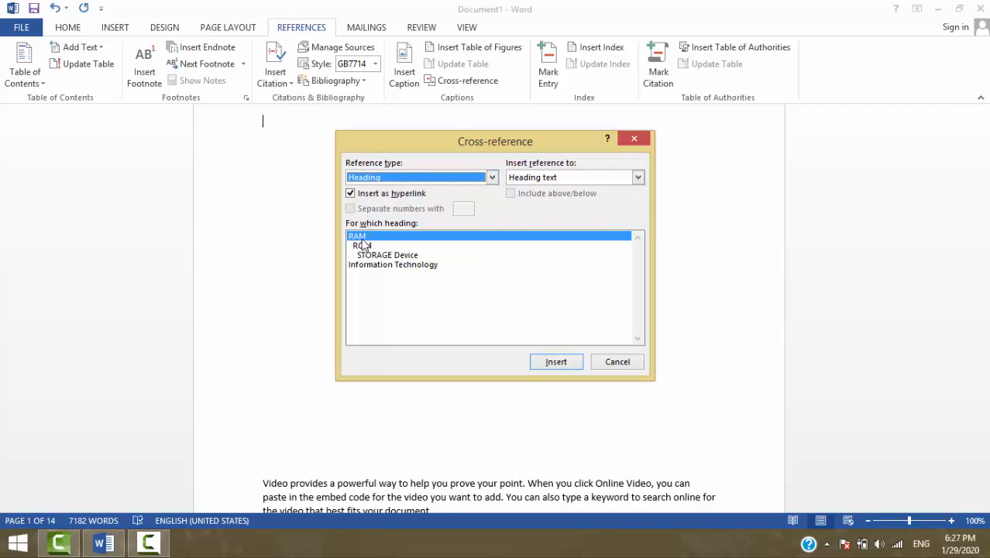
pyautogui.click(554, 362)
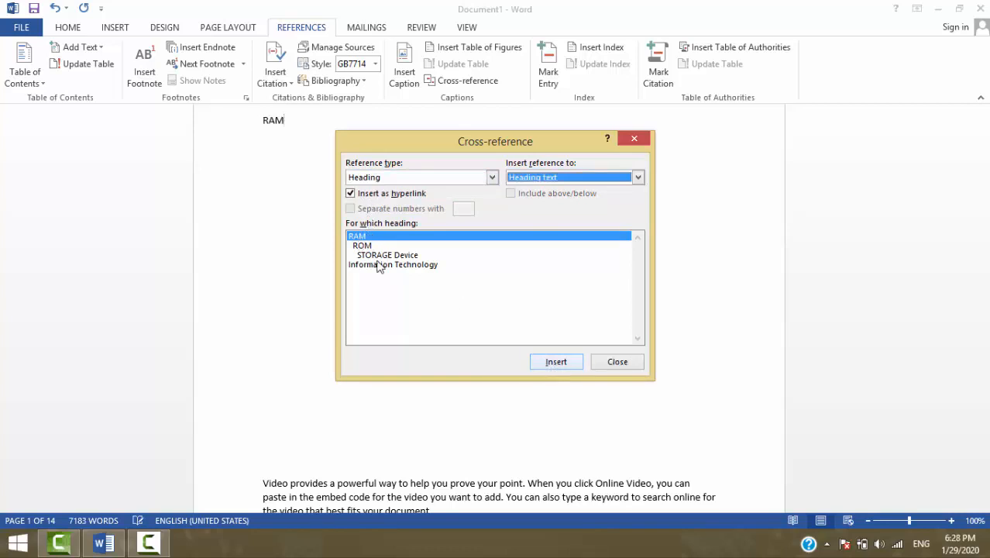
# Step: Add a new line below the RAM reference and insert a heading-text cross-reference to "ROM" there
pyautogui.click(287, 119)
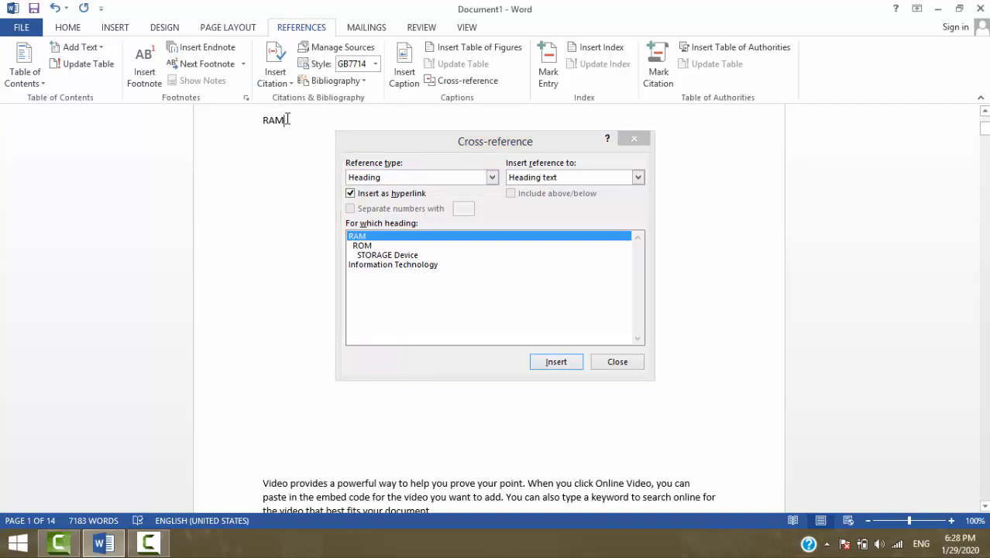
pyautogui.press('Return')
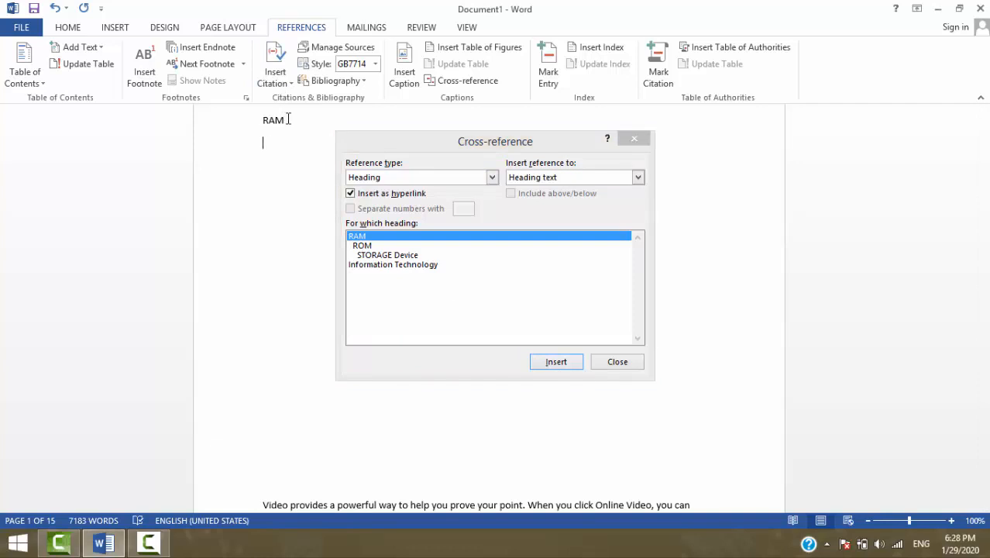
pyautogui.click(377, 245)
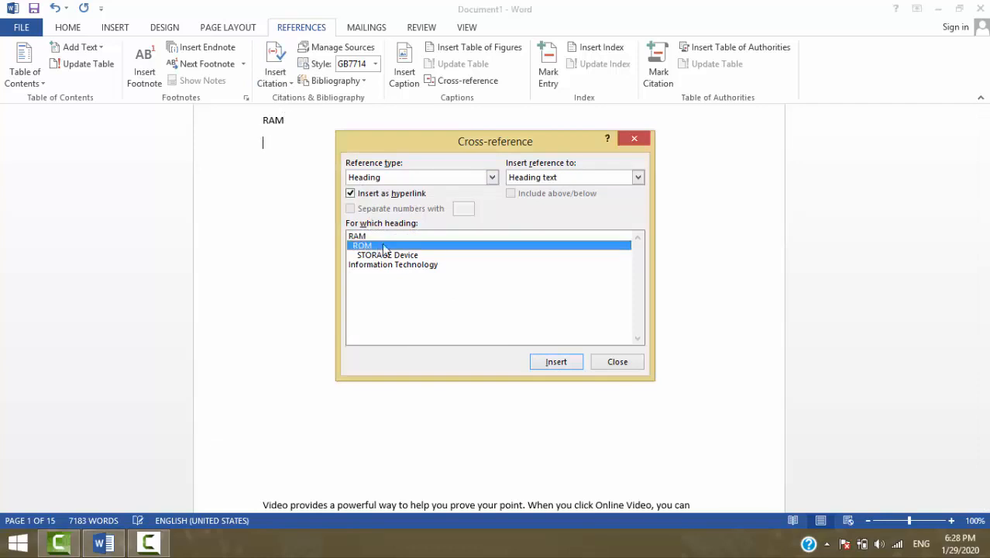
pyautogui.click(554, 362)
# Step: Start a new line after the ROM reference and insert a heading-text cross-reference to "STORAGE Device"
pyautogui.click(293, 121)
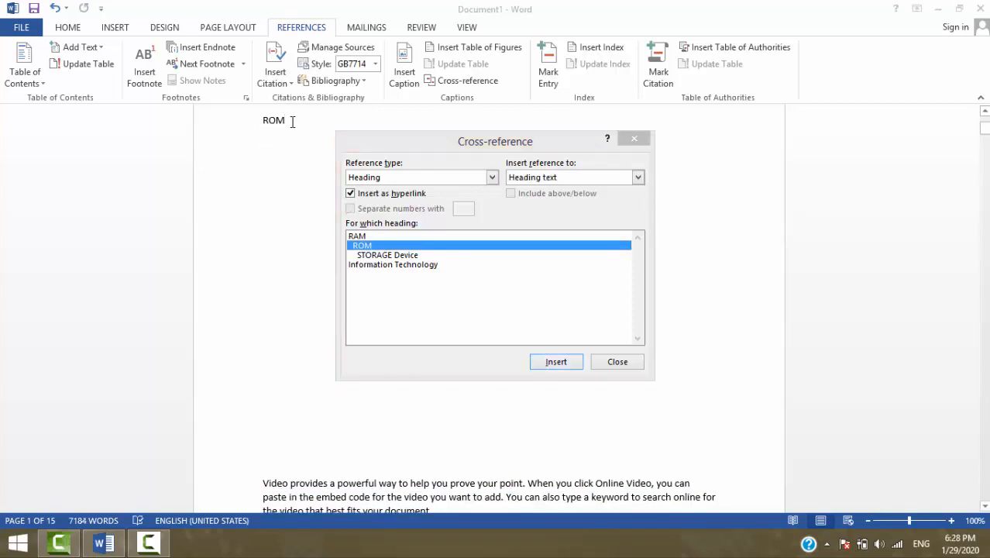
pyautogui.press('Return')
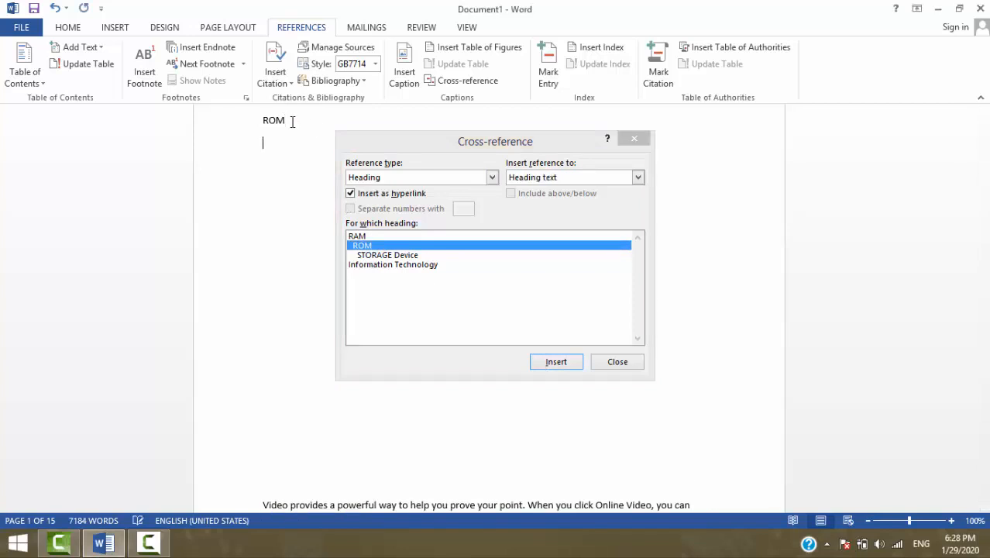
pyautogui.click(397, 256)
pyautogui.click(545, 364)
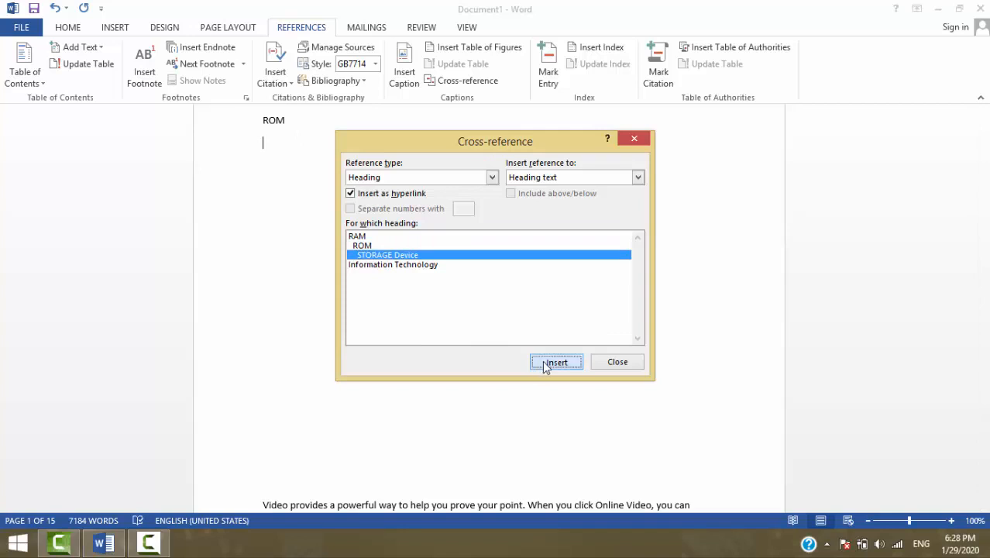
# Step: Insert a heading-text cross-reference to "Information Technology" on a new line below STORAGE Device and close the Cross-reference dialog
pyautogui.click(337, 123)
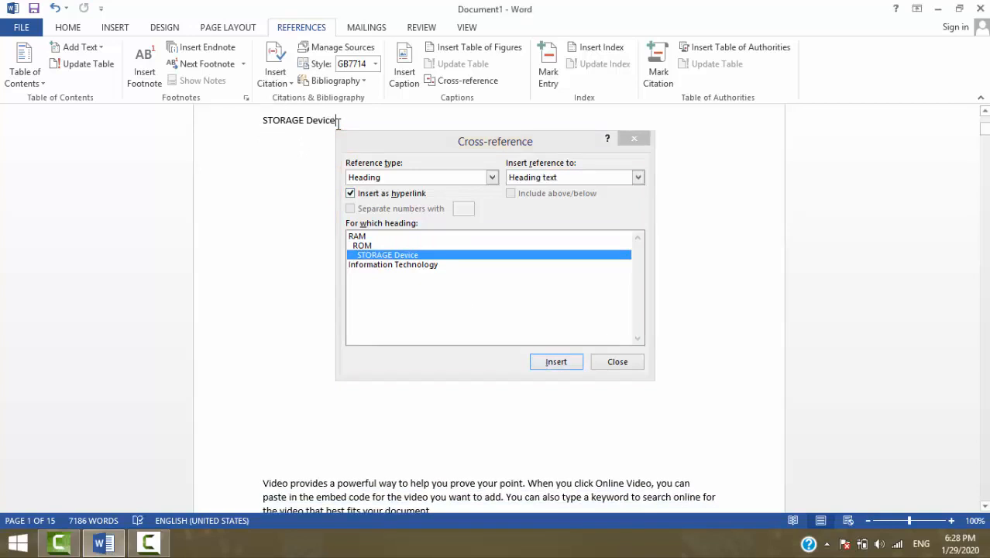
pyautogui.press('Return')
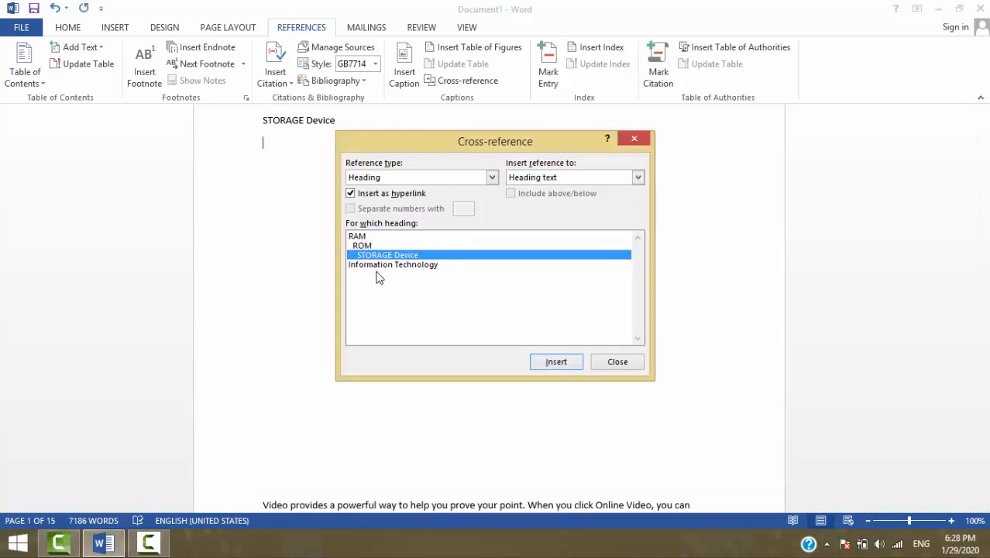
pyautogui.click(376, 275)
pyautogui.click(385, 266)
pyautogui.click(573, 362)
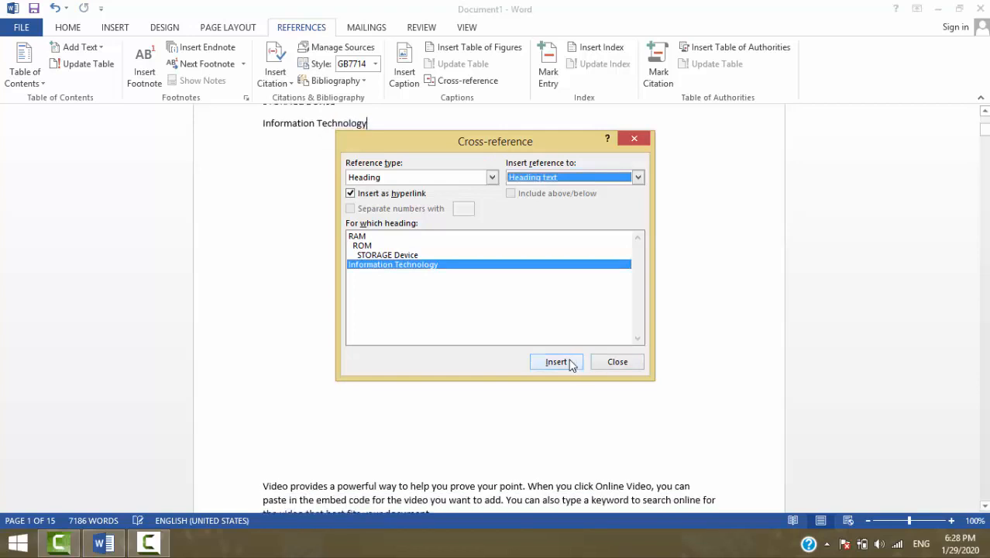
pyautogui.click(612, 362)
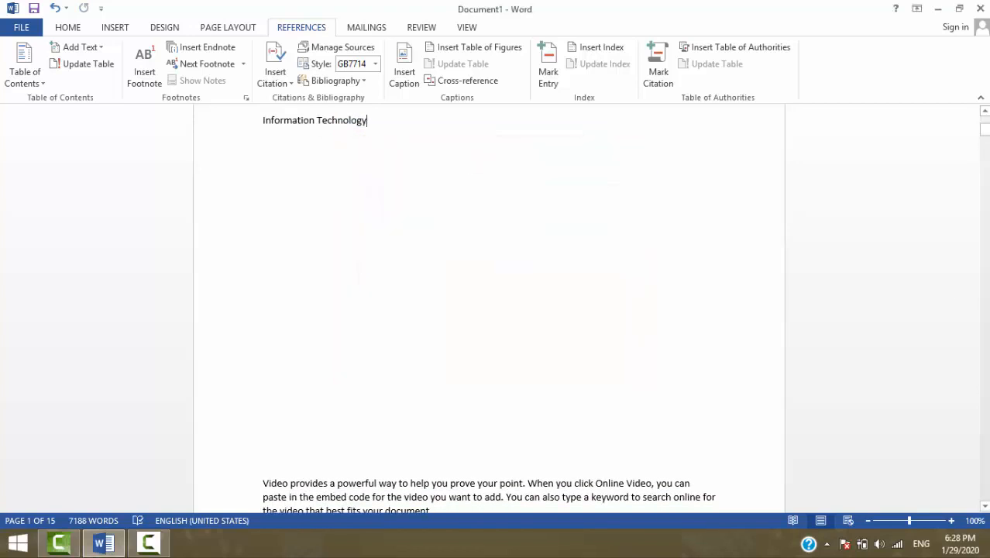
# Step: Follow the RAM, ROM and Information Technology cross-reference links on page 1 to check their target headings
pyautogui.moveTo(983, 131); pyautogui.dragTo(984, 120)
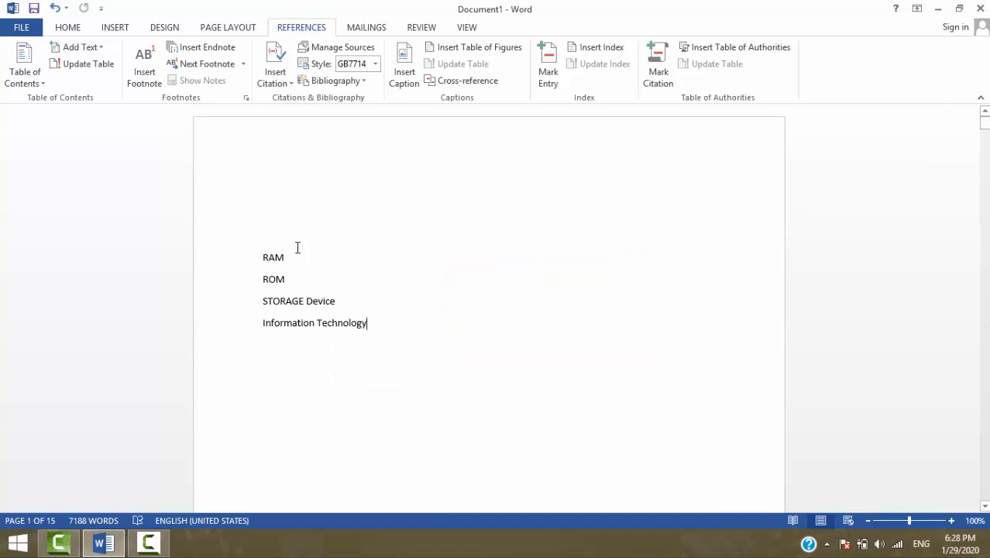
pyautogui.keyDown('ctrl'); pyautogui.click(274, 256); pyautogui.keyUp('ctrl')
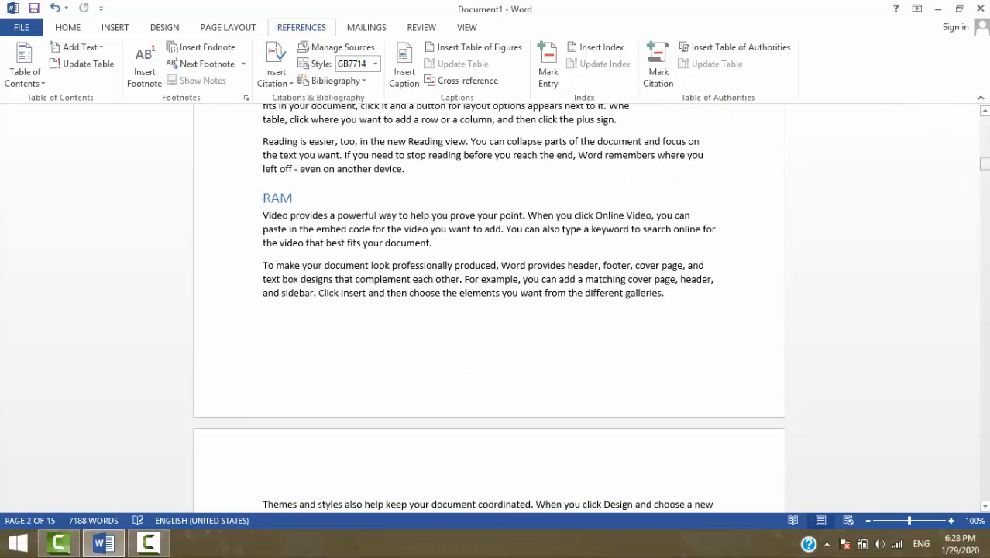
pyautogui.moveTo(984, 163); pyautogui.dragTo(984, 121)
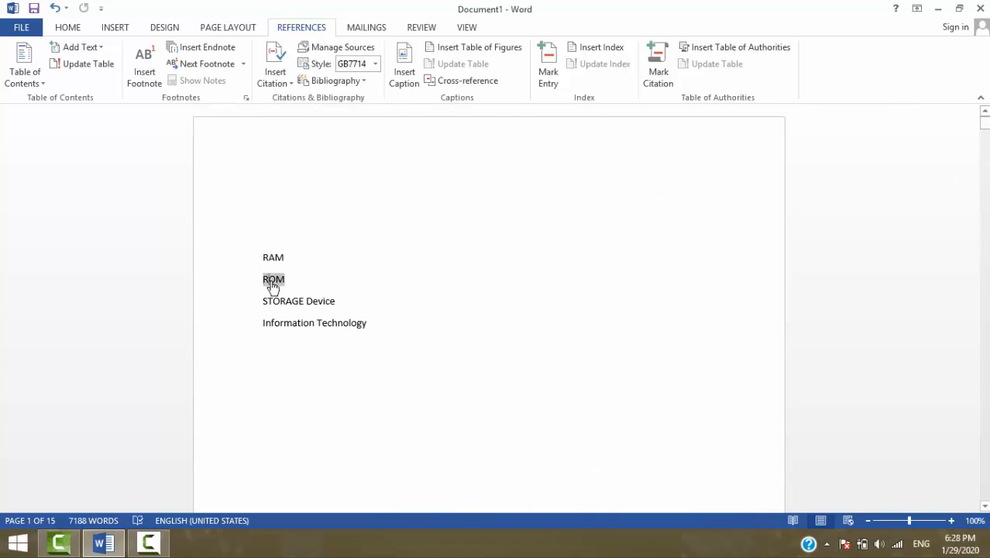
pyautogui.keyDown('ctrl'); pyautogui.click(273, 281); pyautogui.keyUp('ctrl')
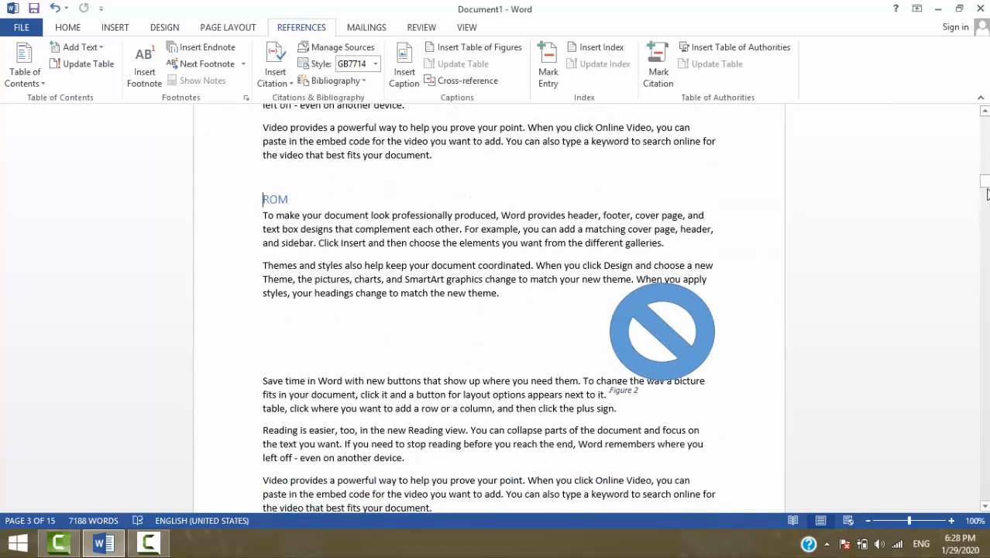
pyautogui.moveTo(985, 180); pyautogui.dragTo(984, 122)
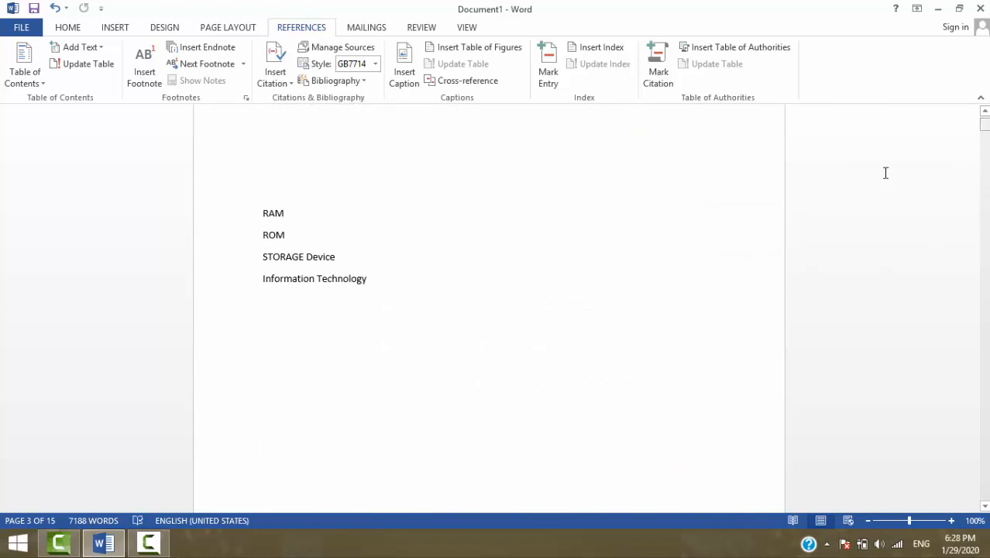
pyautogui.keyDown('ctrl'); pyautogui.click(334, 281); pyautogui.keyUp('ctrl')
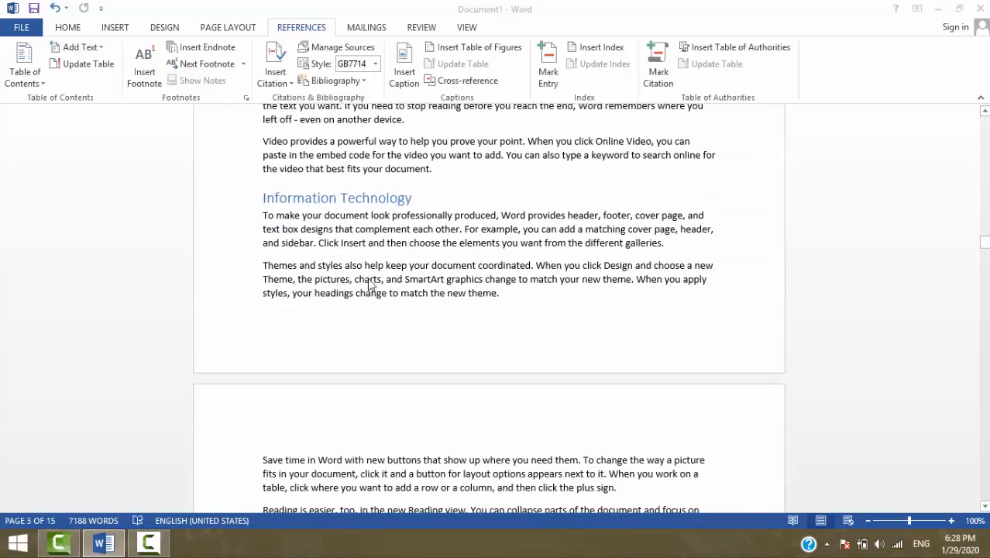
pyautogui.moveTo(984, 241); pyautogui.dragTo(985, 118)
# Step: Insert a hyperlinked Figure cross-reference to the entire caption of Figure 3 on page 1 below the Information Technology reference
pyautogui.click(488, 82)
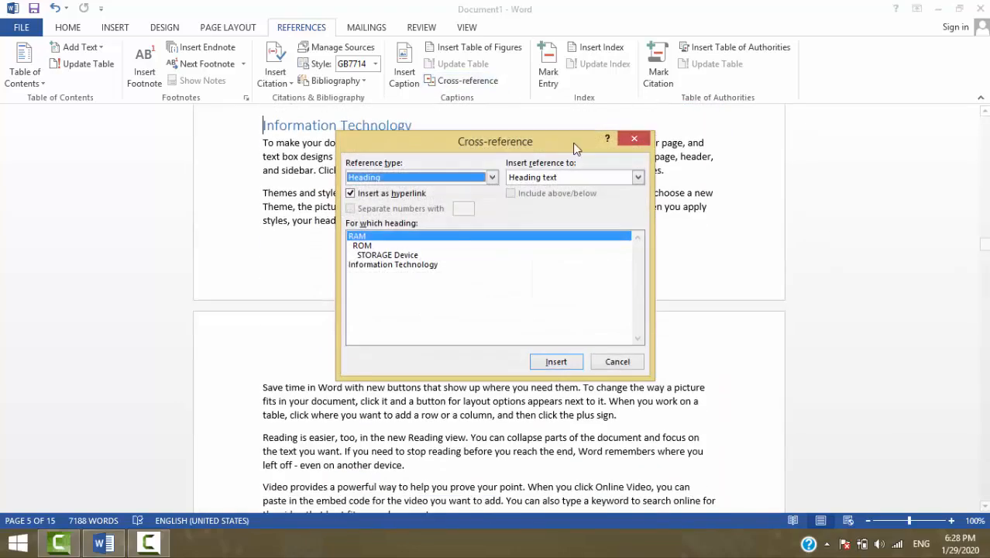
pyautogui.click(492, 177)
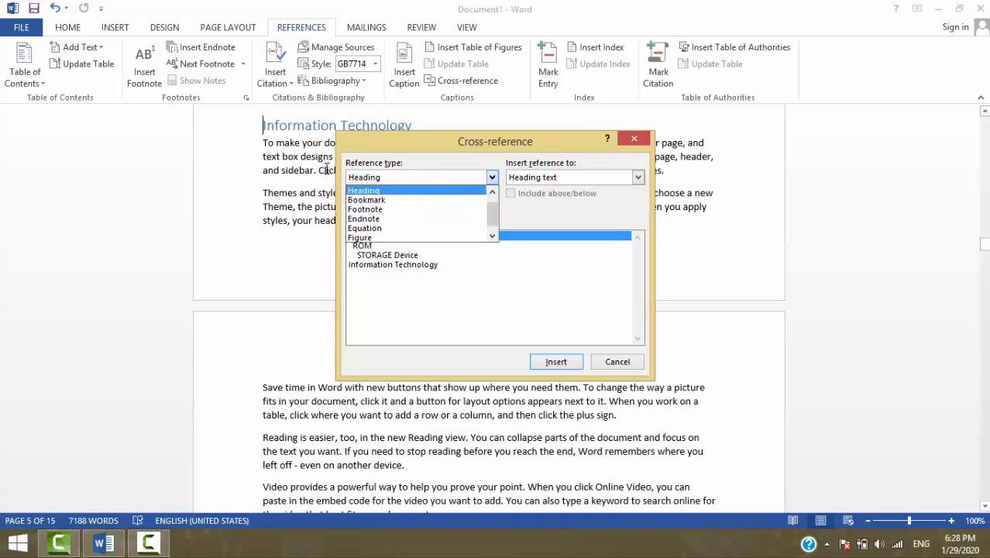
pyautogui.click(113, 28)
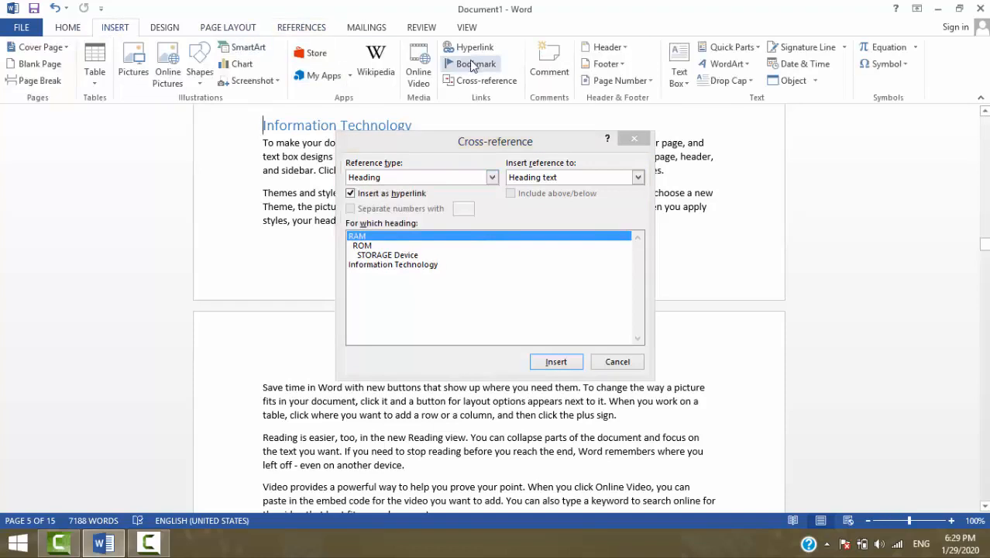
pyautogui.click(494, 180)
pyautogui.click(492, 177)
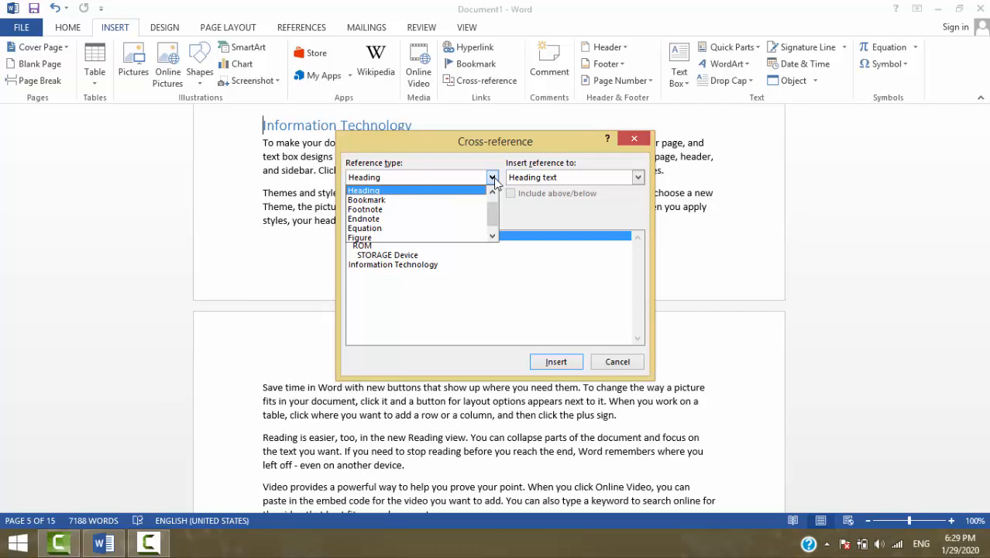
pyautogui.click(375, 237)
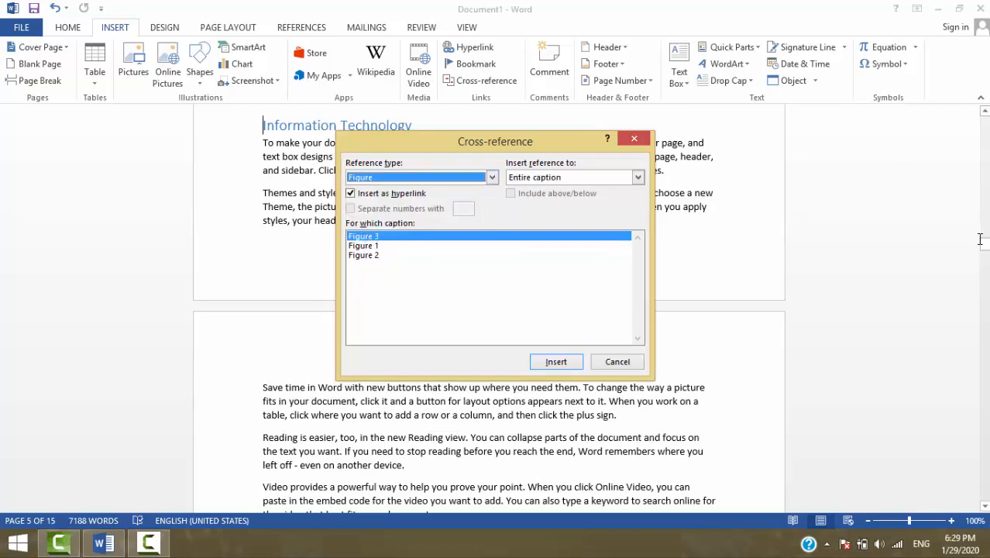
pyautogui.moveTo(979, 240); pyautogui.dragTo(984, 116)
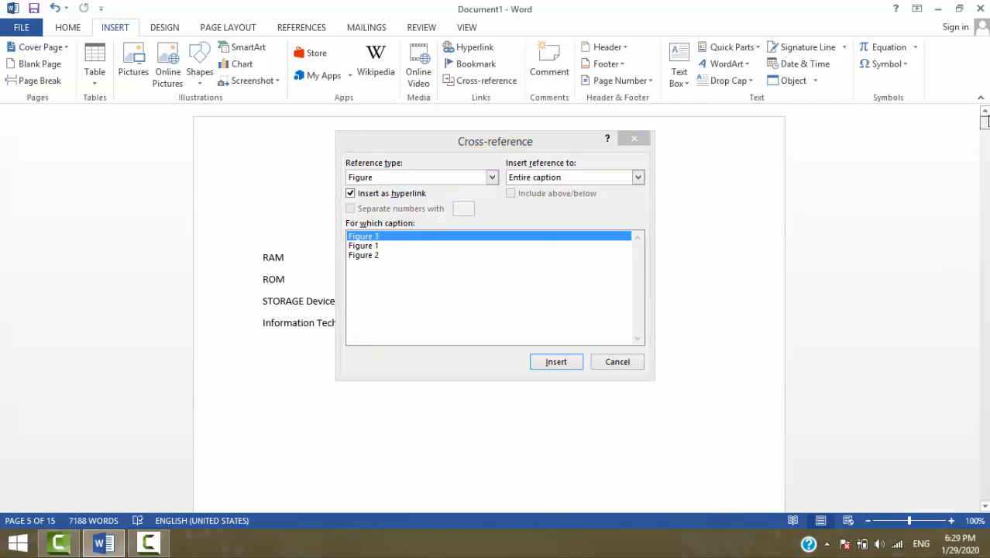
pyautogui.click(296, 354)
pyautogui.click(392, 234)
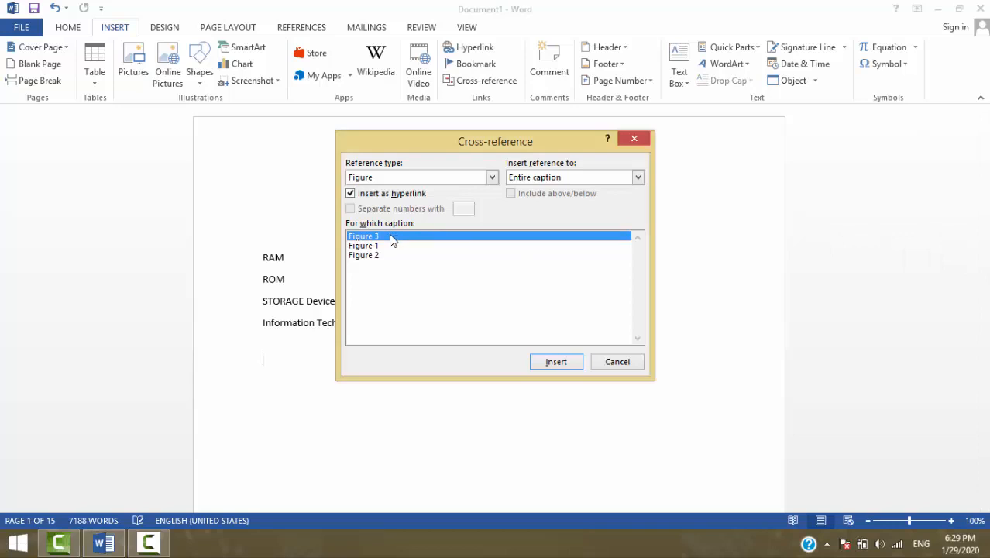
pyautogui.click(556, 362)
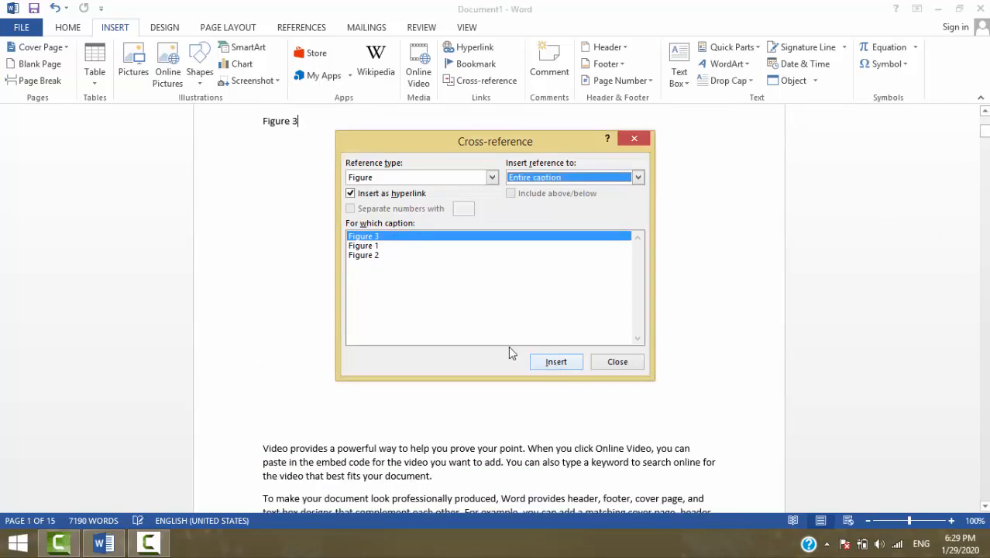
# Step: Add a new line below the Figure 3 reference and insert an entire-caption cross-reference to Figure 1
pyautogui.click(306, 127)
pyautogui.press('Return')
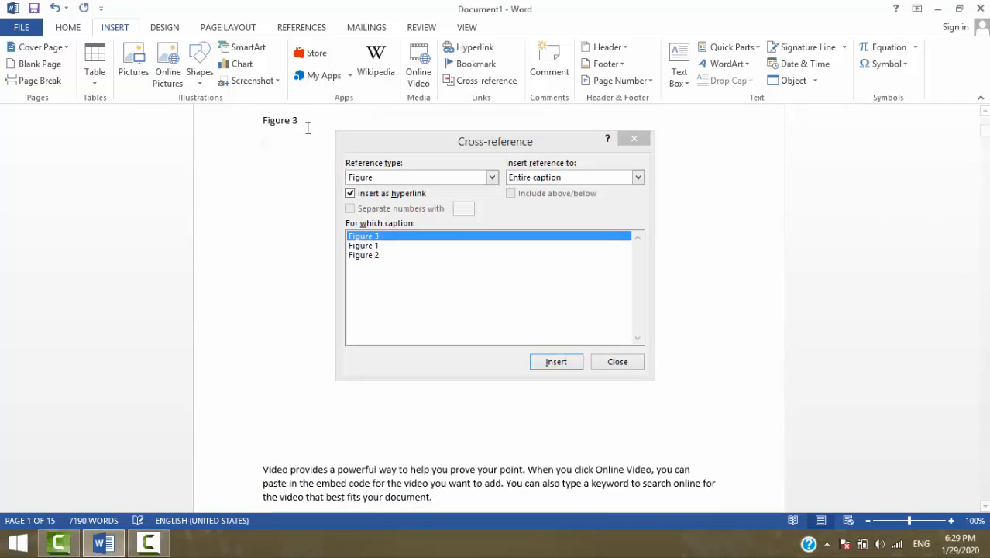
pyautogui.click(366, 245)
pyautogui.click(555, 361)
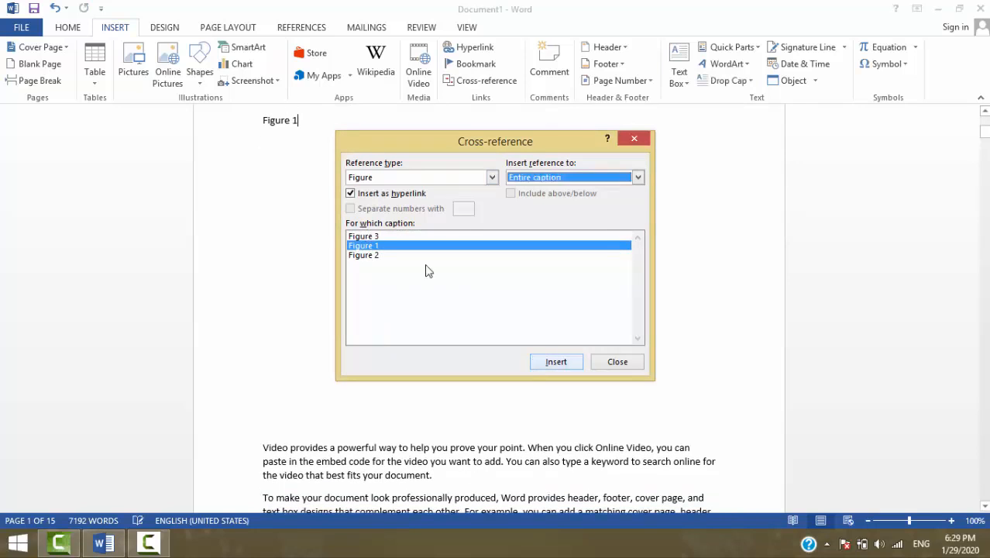
# Step: Insert an entire-caption cross-reference to Figure 2 on a new line below Figure 1 and close the Cross-reference dialog
pyautogui.click(304, 120)
pyautogui.press('Return')
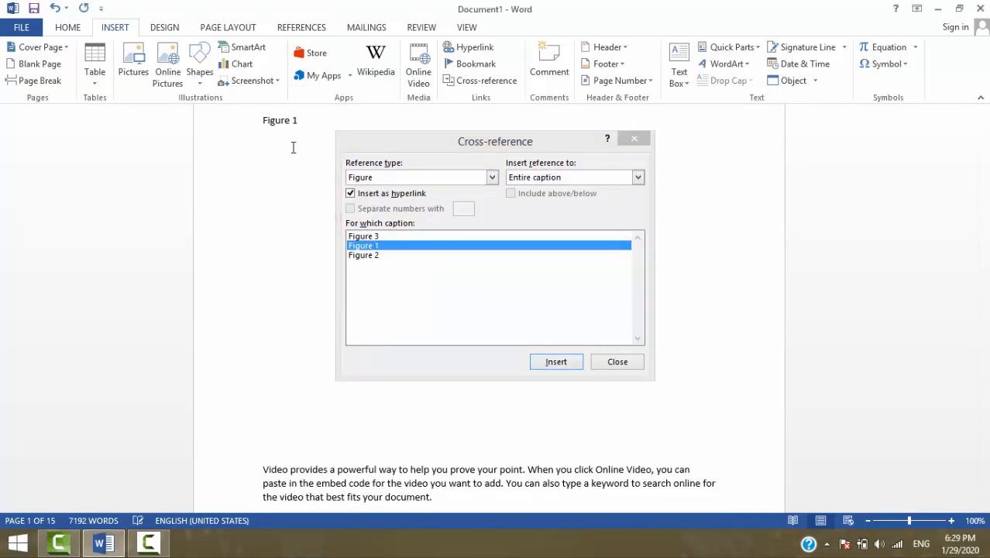
pyautogui.click(368, 256)
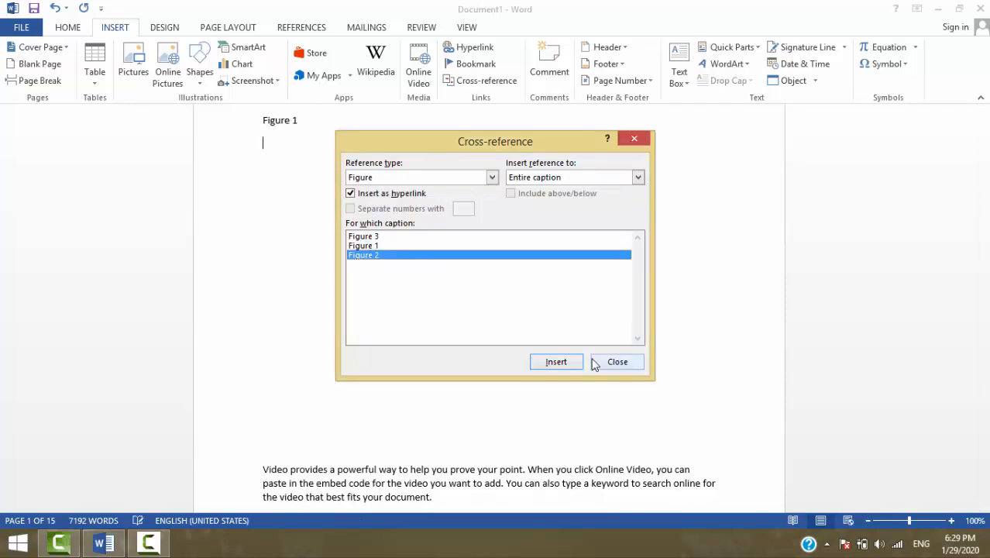
pyautogui.click(567, 366)
pyautogui.click(613, 362)
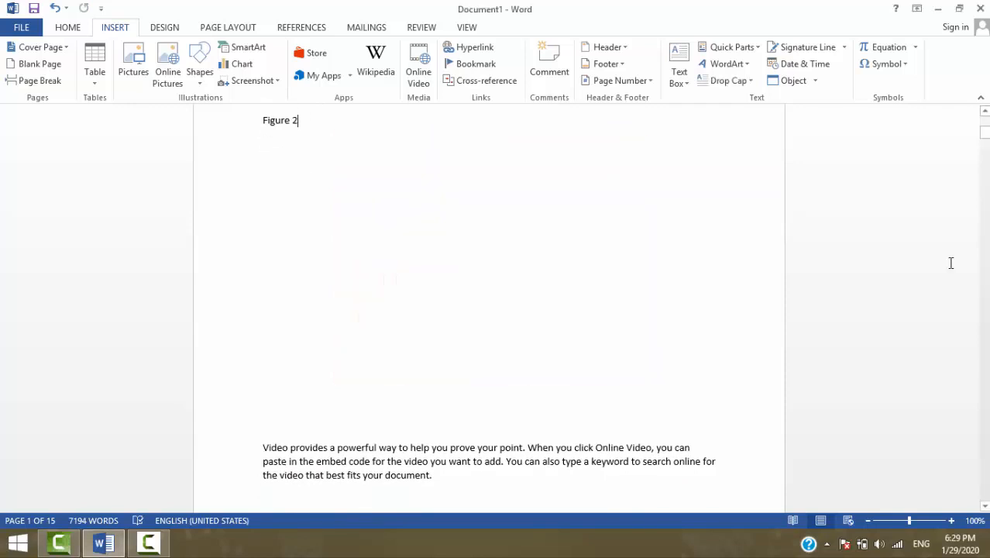
pyautogui.moveTo(985, 134); pyautogui.dragTo(985, 124)
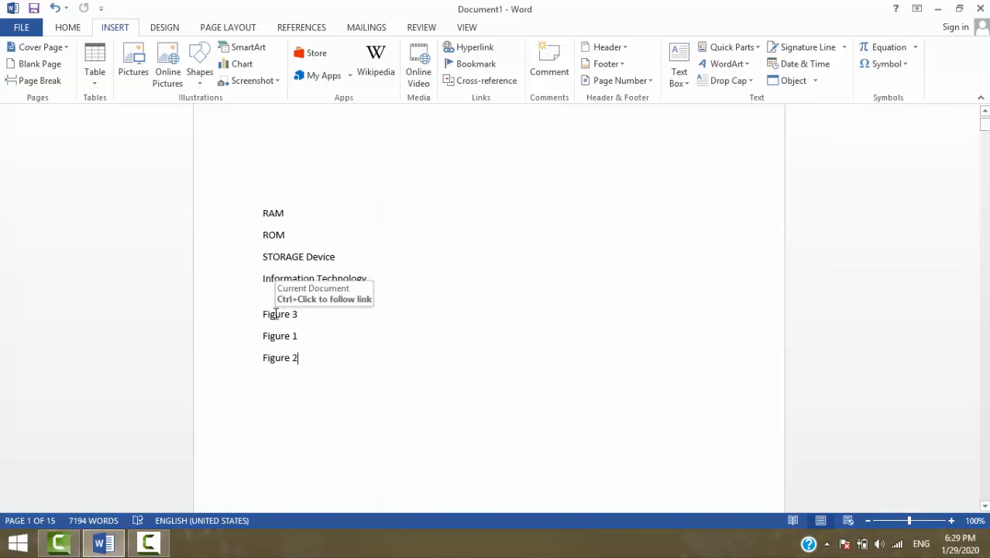
# Step: Follow the Figure 3 cross-reference link on page 1 and review the reference types offered in the Cross-reference dialog
pyautogui.keyDown('ctrl'); pyautogui.click(275, 313); pyautogui.keyUp('ctrl')
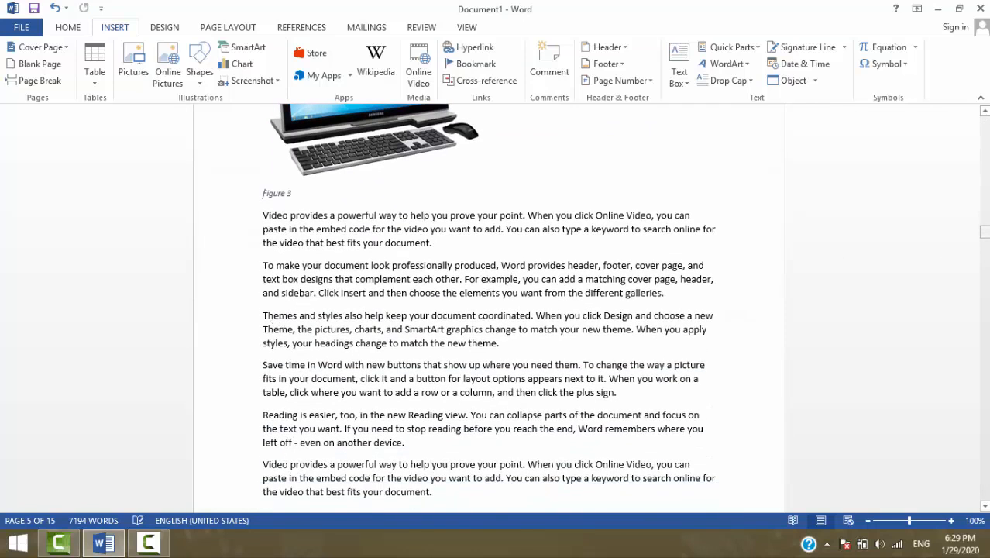
pyautogui.moveTo(984, 230); pyautogui.dragTo(984, 122)
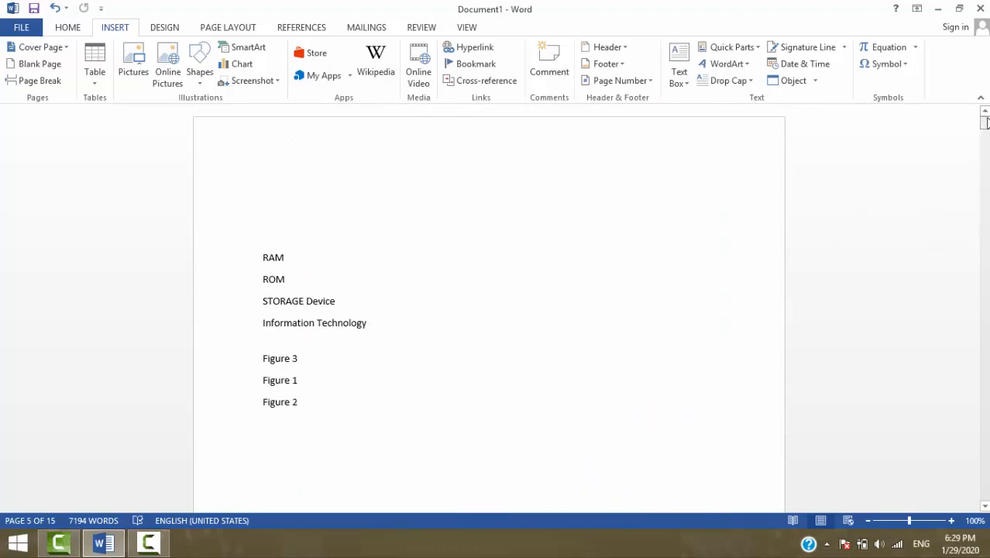
pyautogui.click(498, 82)
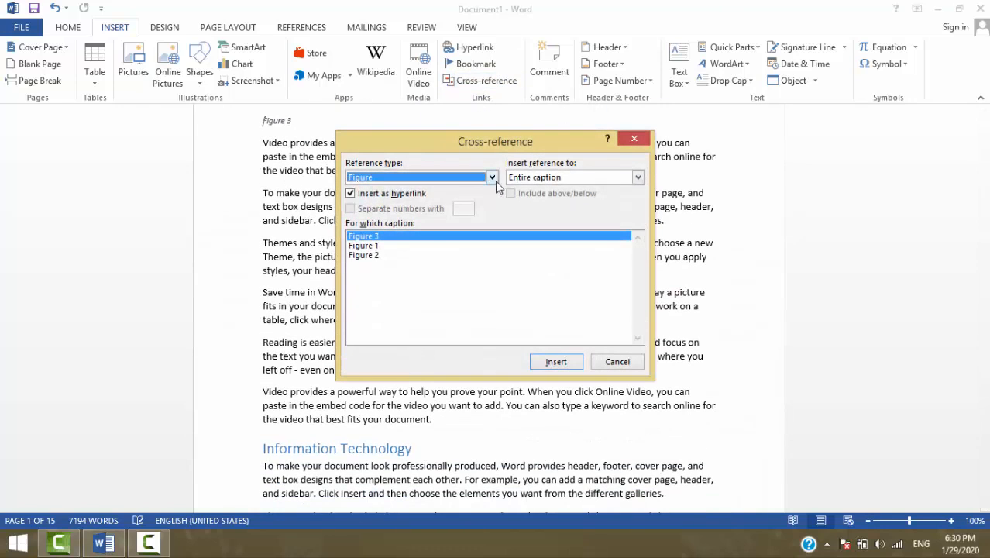
pyautogui.click(491, 178)
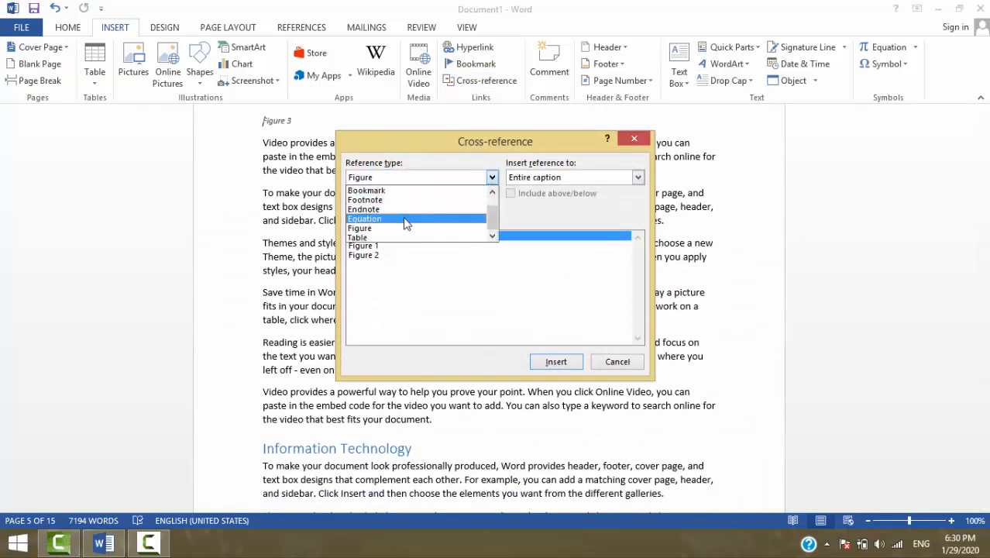
pyautogui.click(632, 140)
pyautogui.click(631, 142)
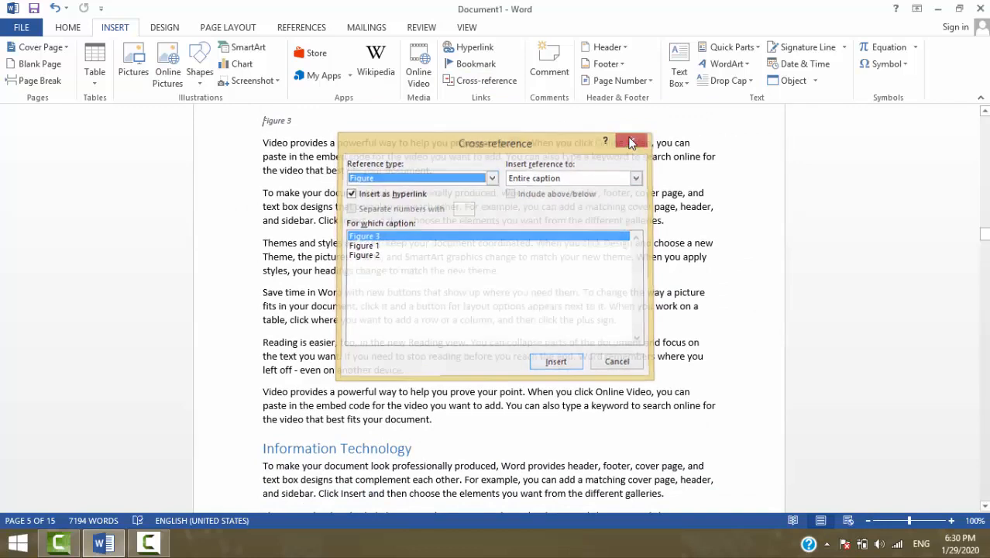
# Step: Delete the list of heading and figure cross-references from page 1
pyautogui.moveTo(984, 234); pyautogui.dragTo(984, 153)
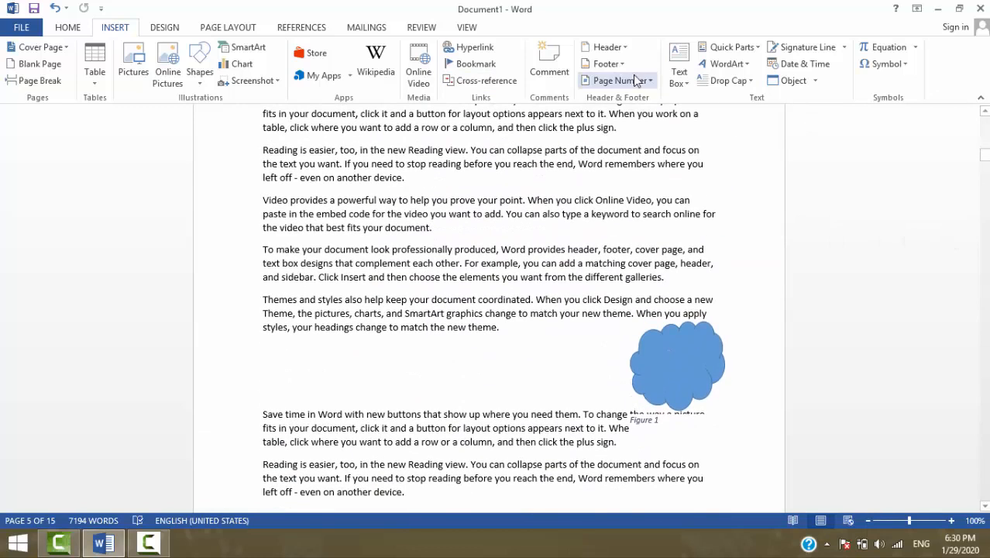
pyautogui.click(319, 29)
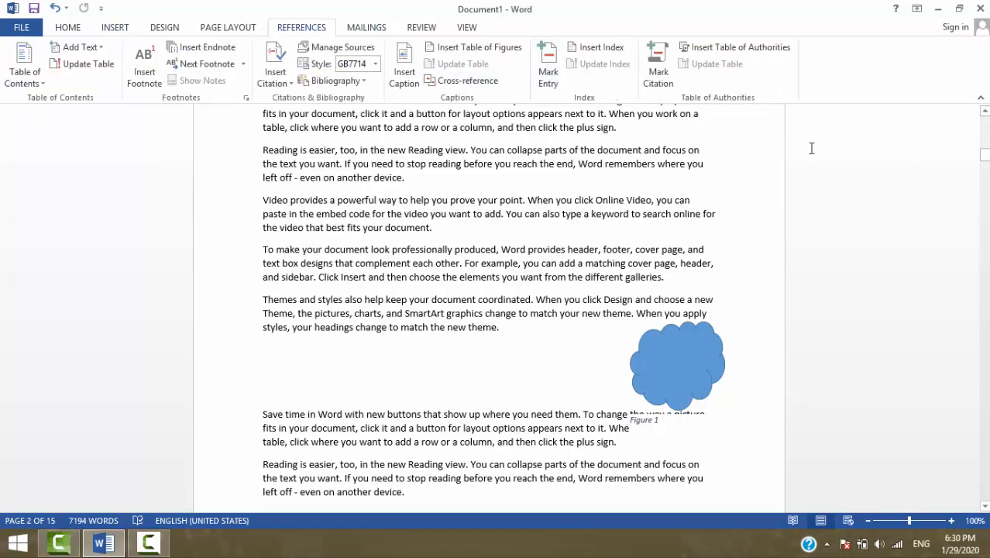
pyautogui.moveTo(985, 166); pyautogui.dragTo(984, 124)
pyautogui.moveTo(315, 363); pyautogui.dragTo(252, 220)
pyautogui.press('Delete')
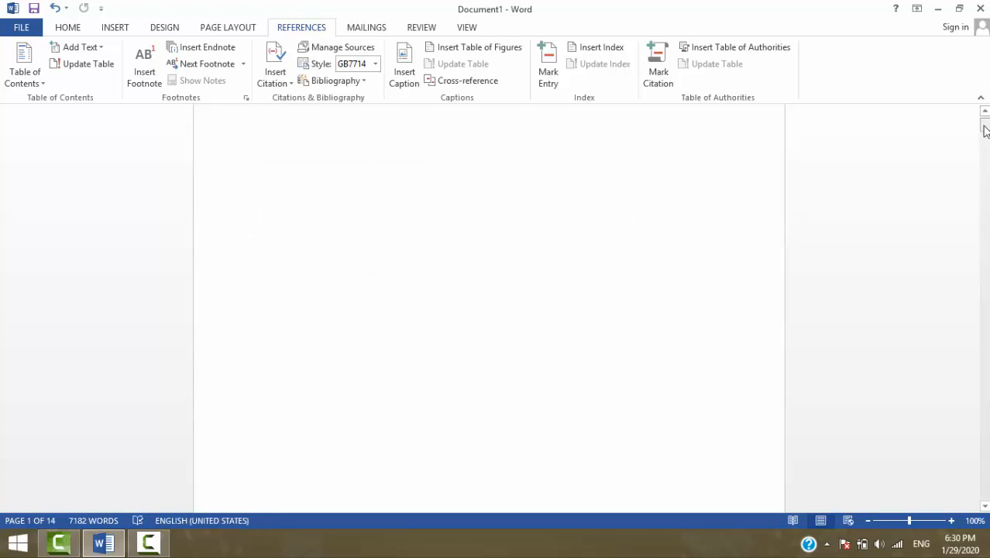
# Step: Mark the word "want" in the second paragraph under the RAM heading as a current-page index entry
pyautogui.moveTo(985, 130); pyautogui.dragTo(985, 140)
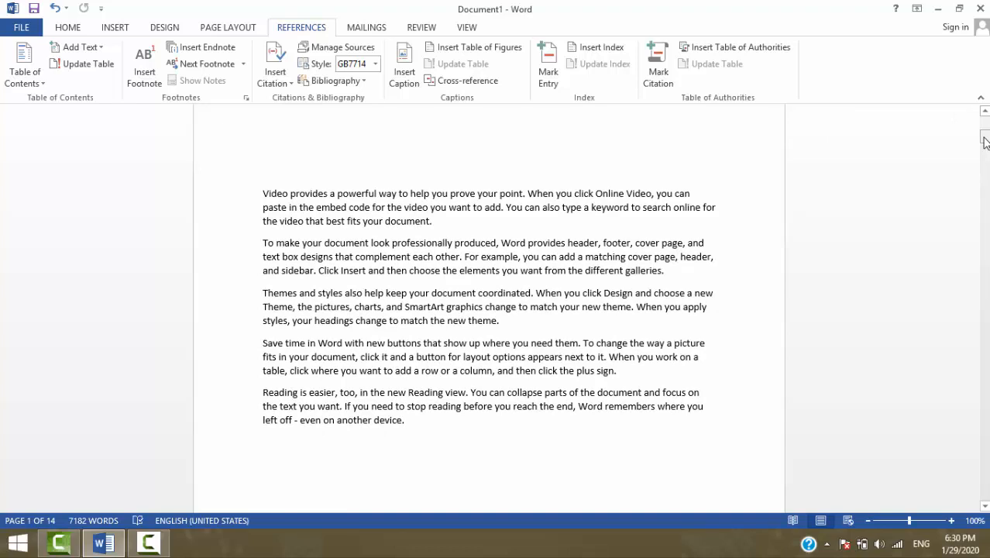
pyautogui.moveTo(985, 140); pyautogui.dragTo(984, 161)
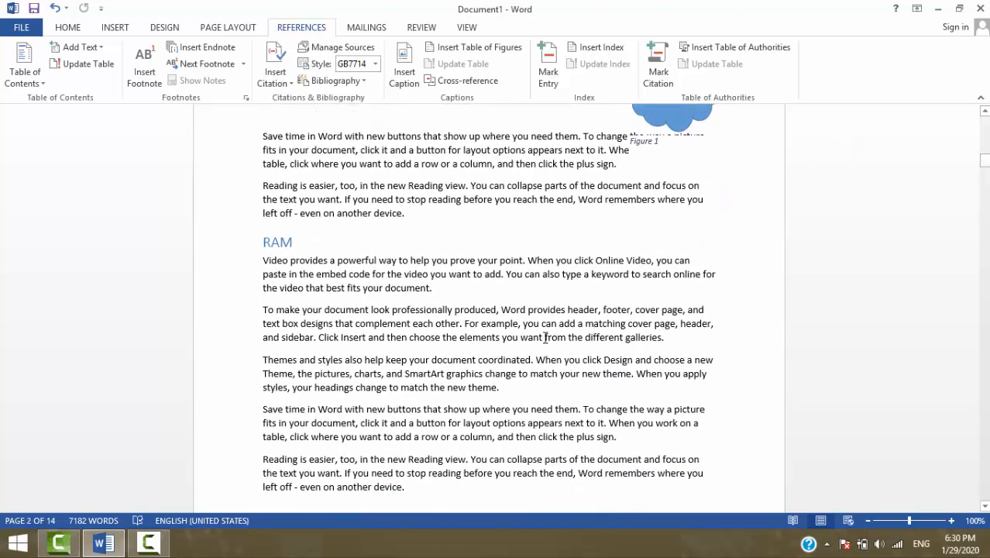
pyautogui.moveTo(543, 337); pyautogui.dragTo(521, 338)
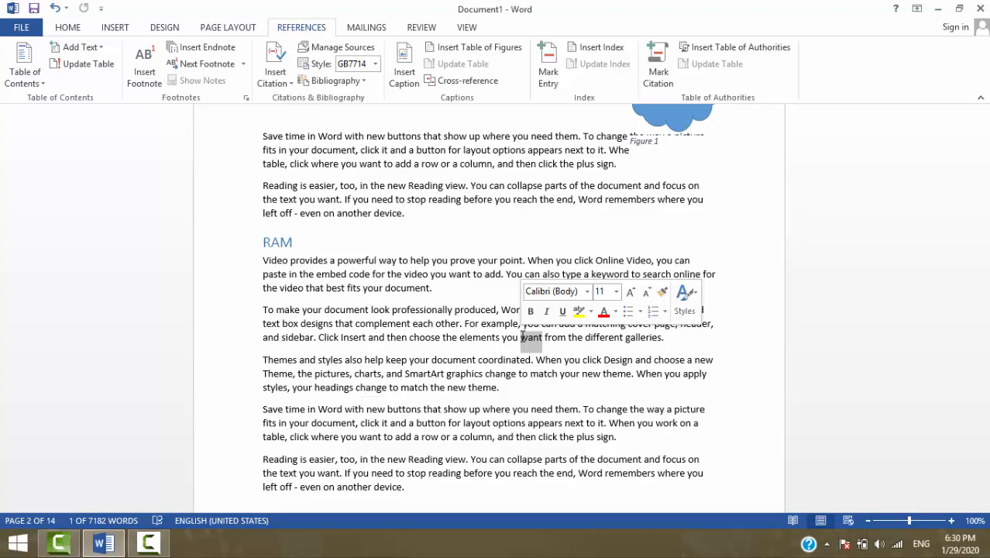
pyautogui.click(548, 68)
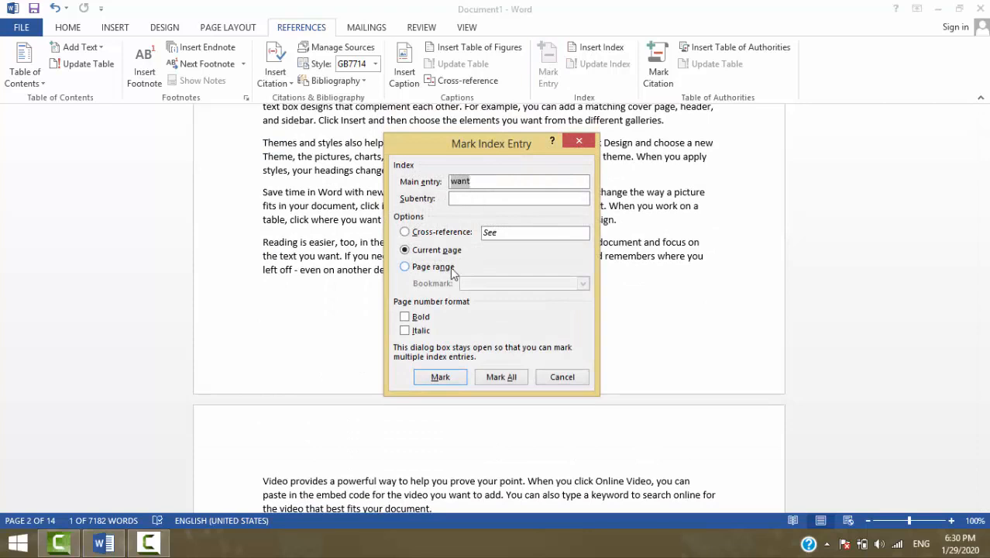
pyautogui.click(440, 376)
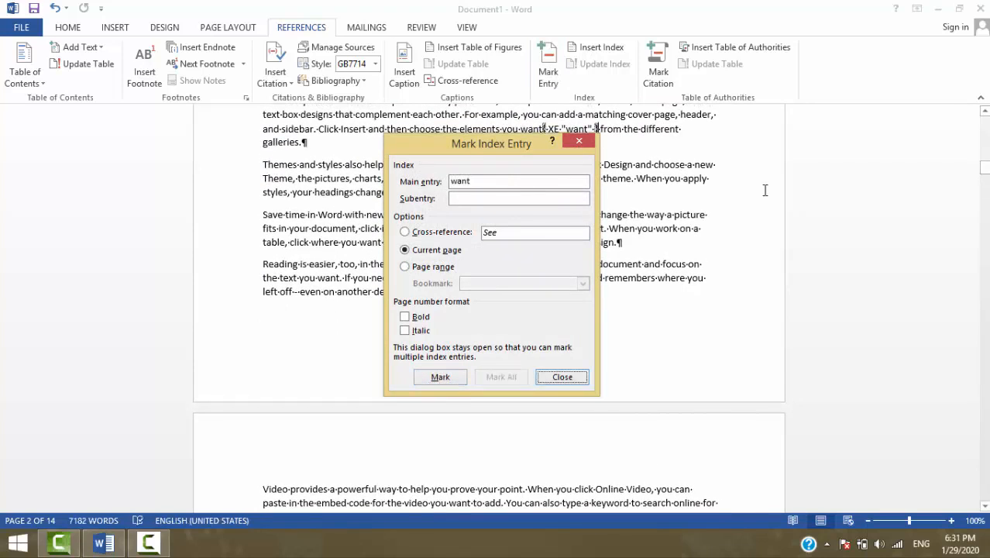
# Step: Move the Mark Index Entry dialog clear of the text and mark "before" in the paragraph below Figure 2 as an index entry
pyautogui.moveTo(984, 168); pyautogui.dragTo(985, 176)
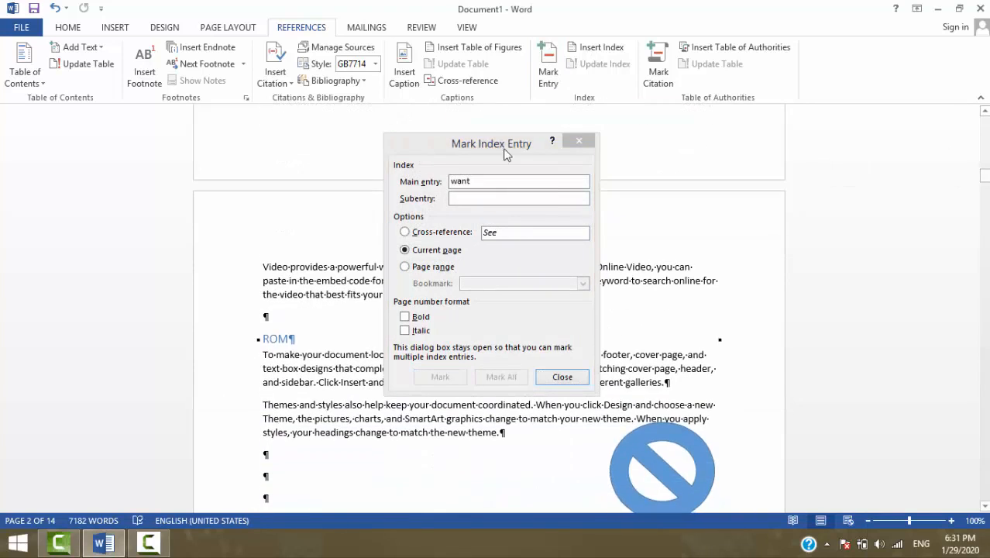
pyautogui.click(423, 149)
pyautogui.moveTo(423, 149); pyautogui.dragTo(57, 135)
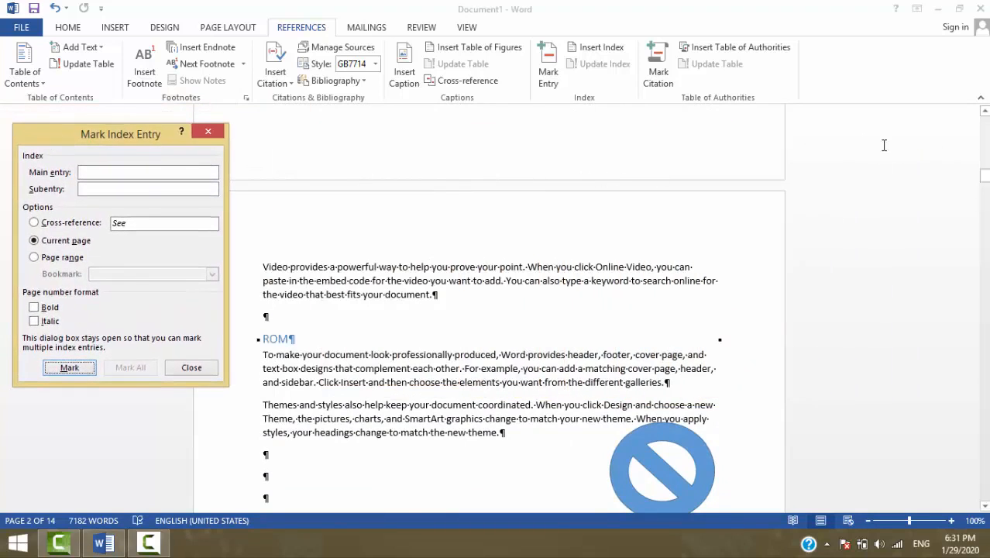
pyautogui.moveTo(987, 179); pyautogui.dragTo(987, 190)
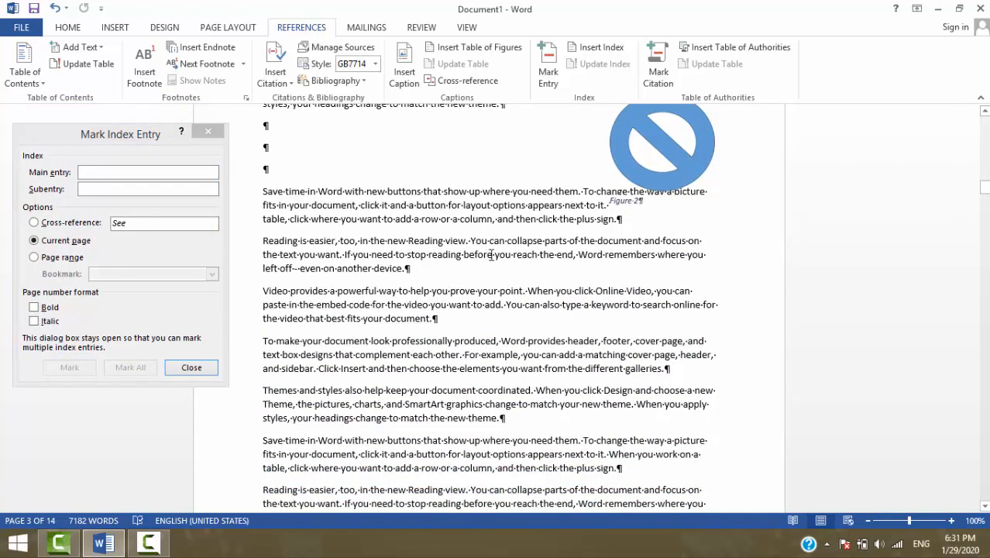
pyautogui.moveTo(491, 255); pyautogui.dragTo(465, 254)
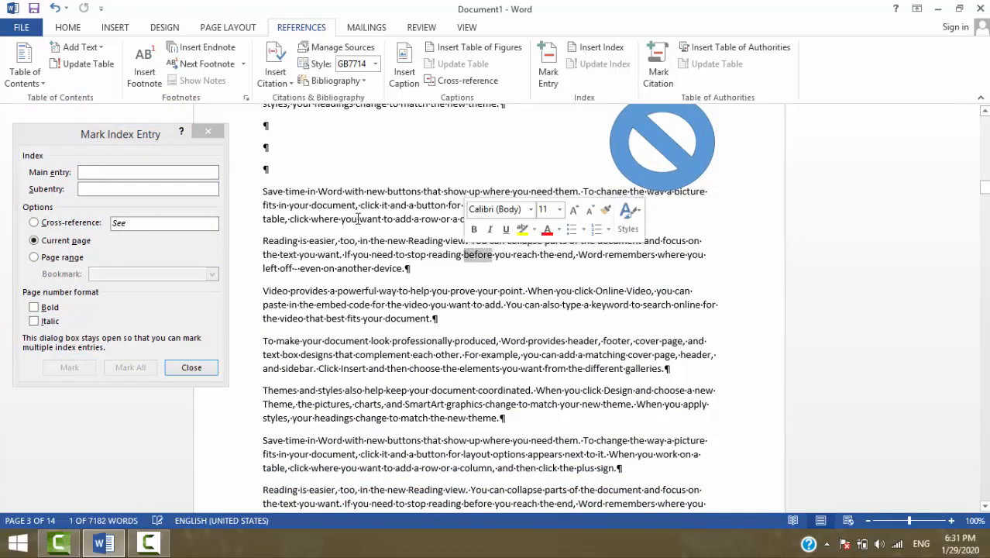
pyautogui.click(150, 178)
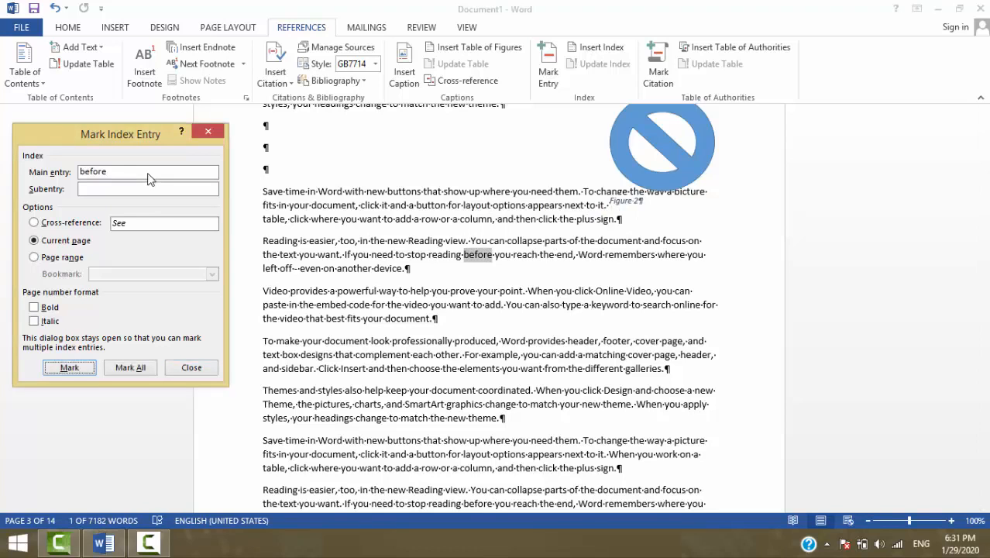
pyautogui.click(69, 367)
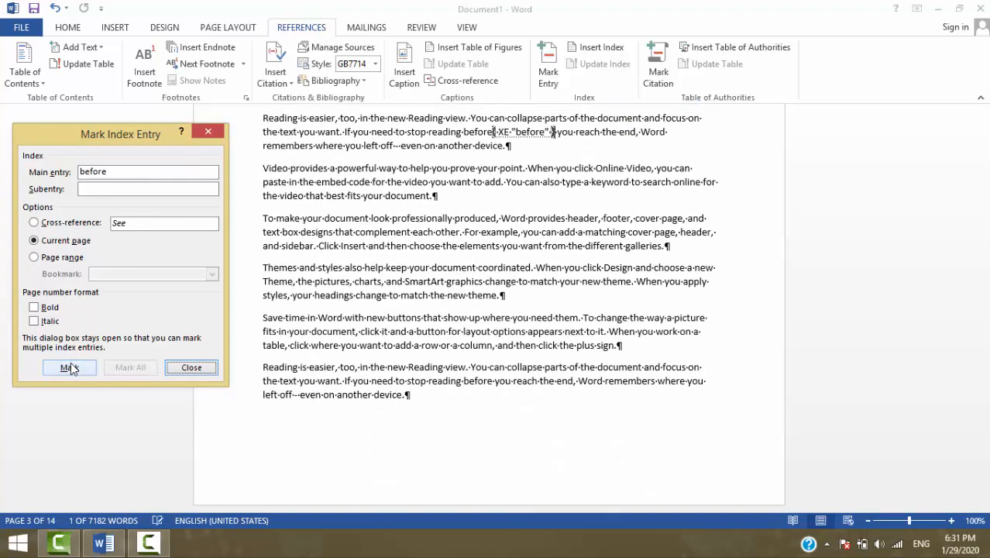
# Step: Mark "designs that complement each other. For example, you can add a" under the STORAGE Device heading as an index entry
pyautogui.moveTo(984, 192); pyautogui.dragTo(984, 206)
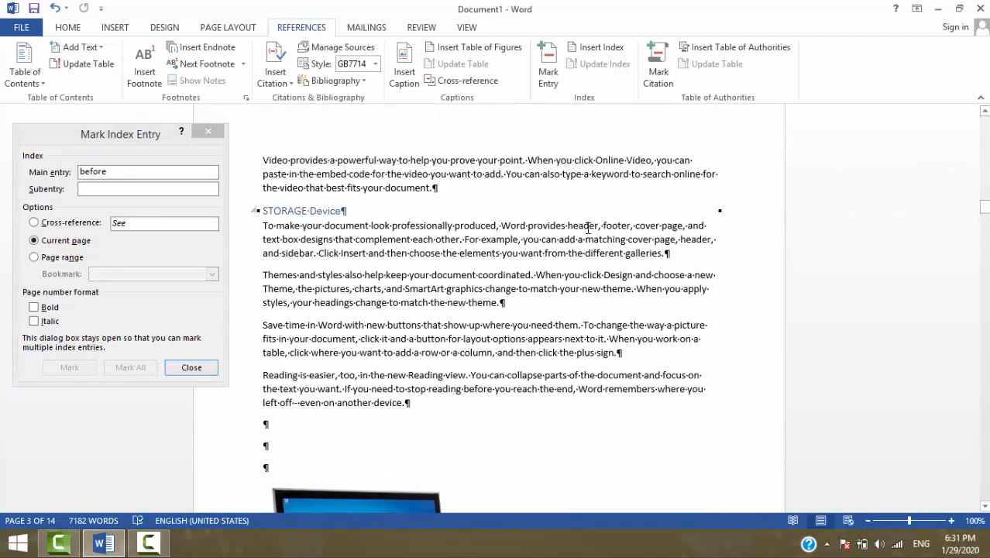
pyautogui.moveTo(581, 238); pyautogui.dragTo(310, 236)
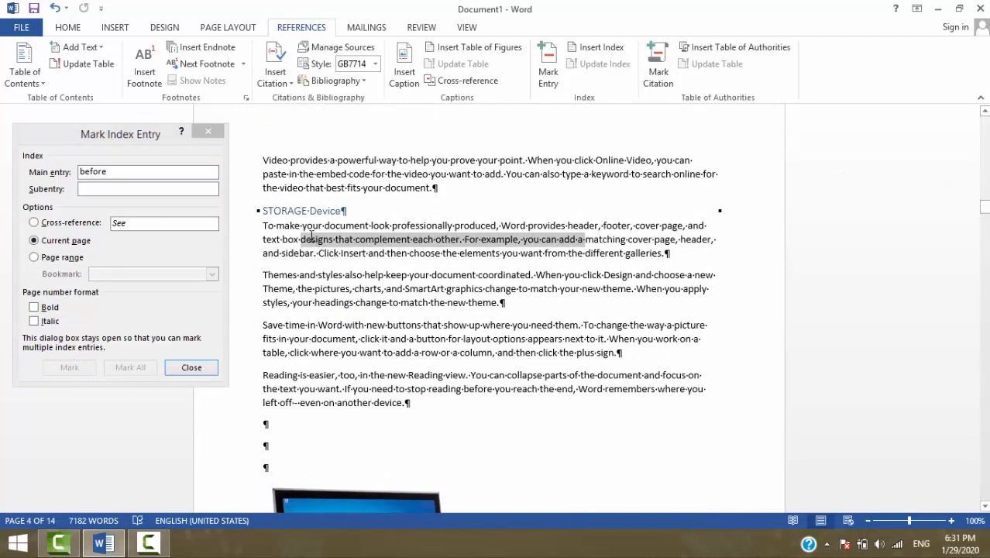
pyautogui.click(128, 175)
pyautogui.click(83, 369)
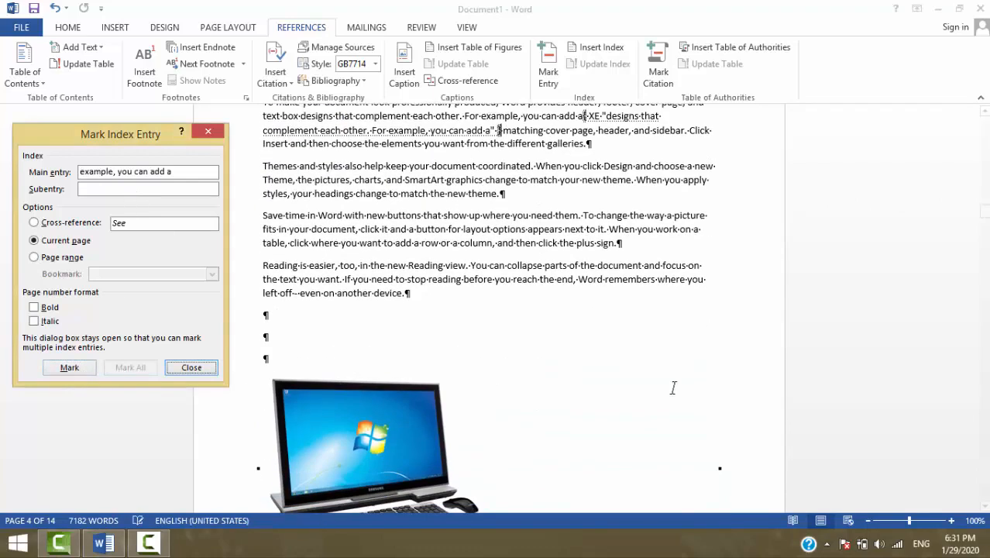
# Step: Mark "to stop reading before you reach the" on page 5 as an index entry and close the Mark Index Entry dialog
pyautogui.moveTo(985, 212); pyautogui.dragTo(984, 247)
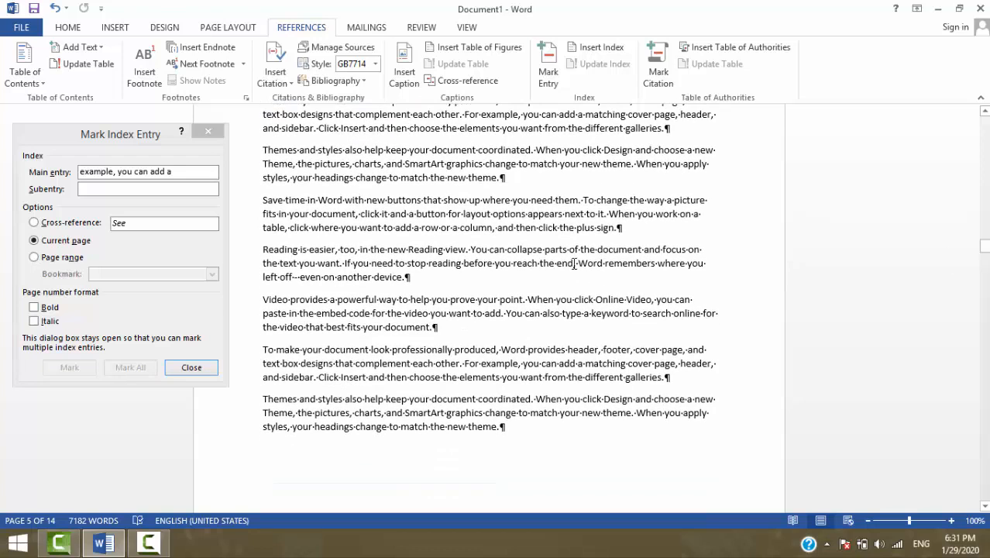
pyautogui.moveTo(555, 263); pyautogui.dragTo(397, 263)
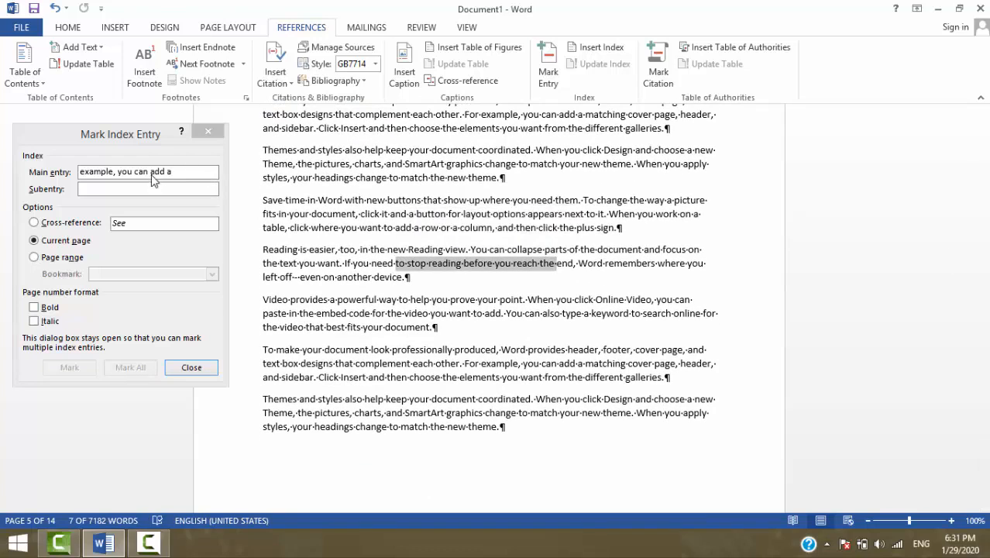
pyautogui.click(176, 172)
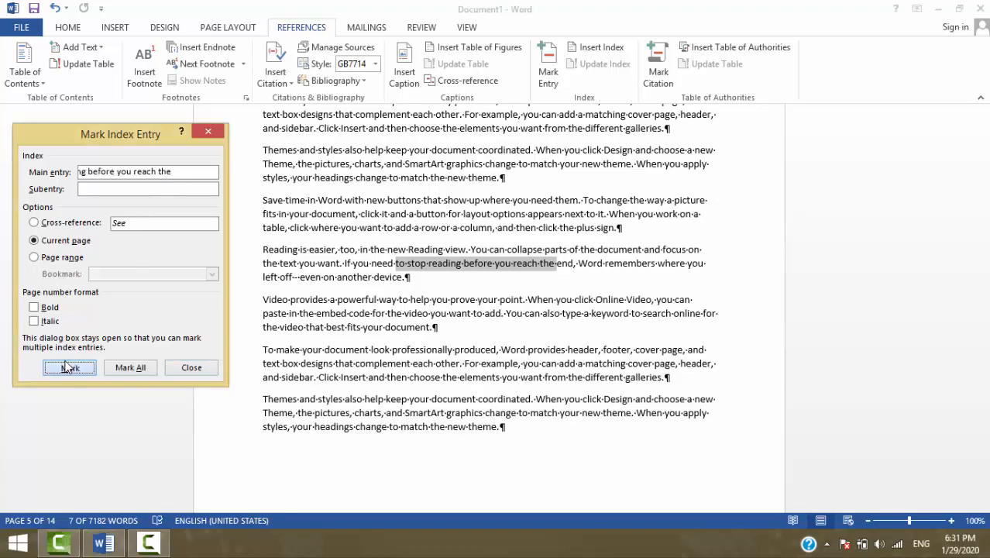
pyautogui.click(68, 367)
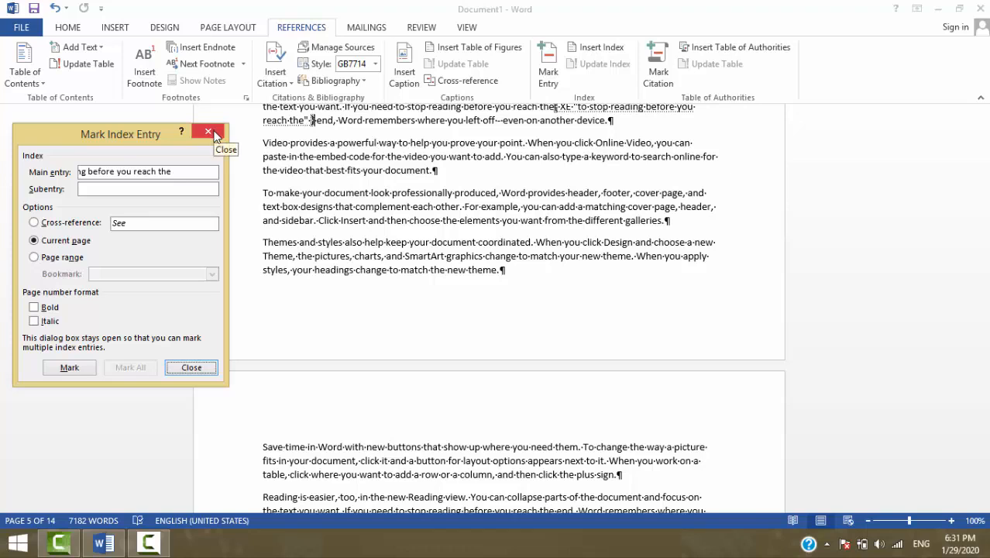
pyautogui.click(187, 365)
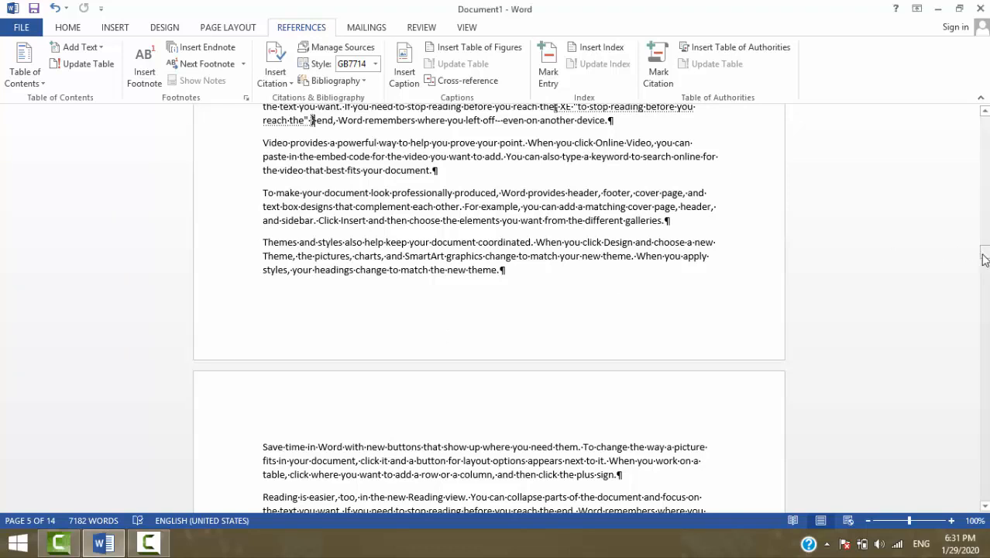
# Step: Hide the paragraph marks and other formatting symbols in the document
pyautogui.moveTo(984, 254); pyautogui.dragTo(985, 189)
pyautogui.scroll(-1, 697, 201)
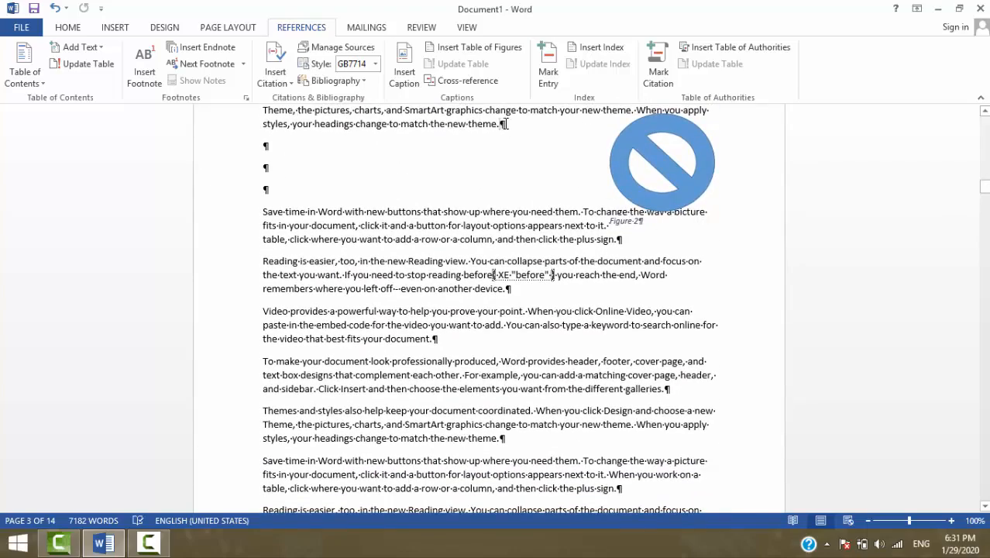
pyautogui.click(71, 29)
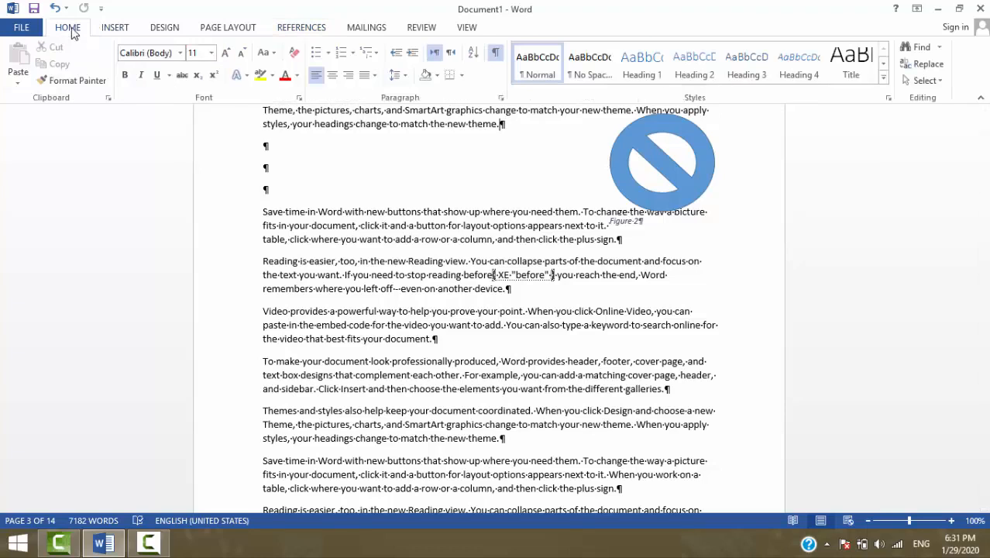
pyautogui.click(495, 54)
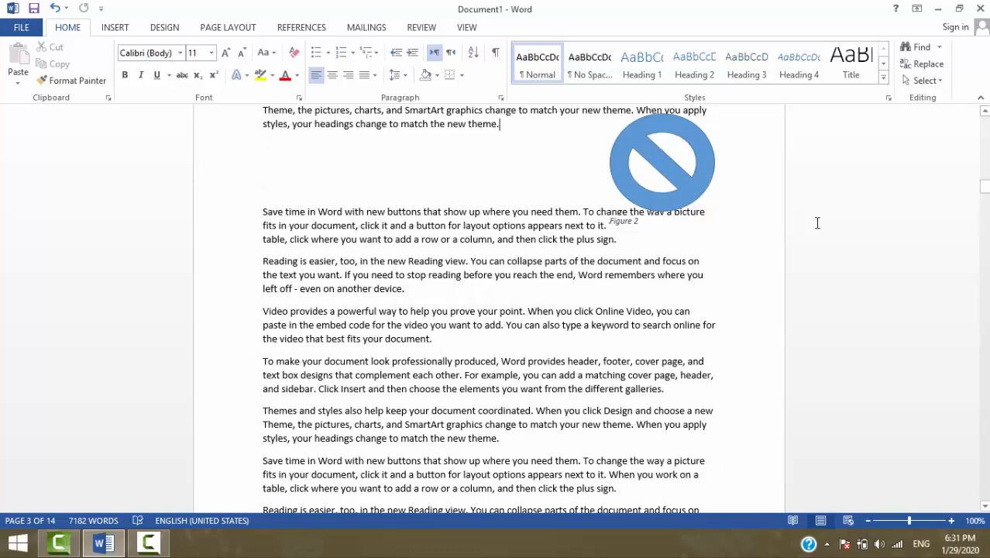
# Step: Insert a two-column indented index of the marked entries on the blank page 1, using the From template format, and undo the insertion
pyautogui.moveTo(983, 186); pyautogui.dragTo(983, 123)
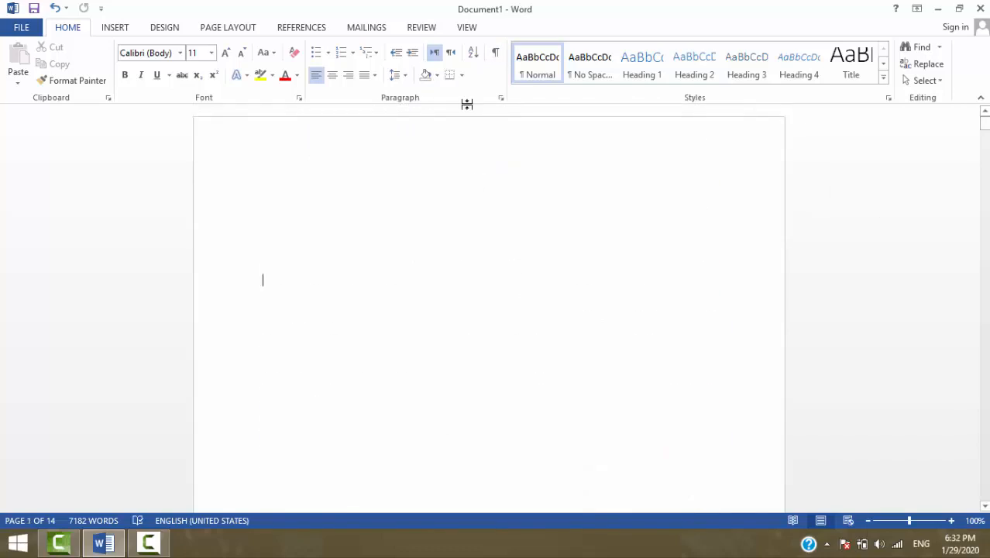
pyautogui.click(318, 28)
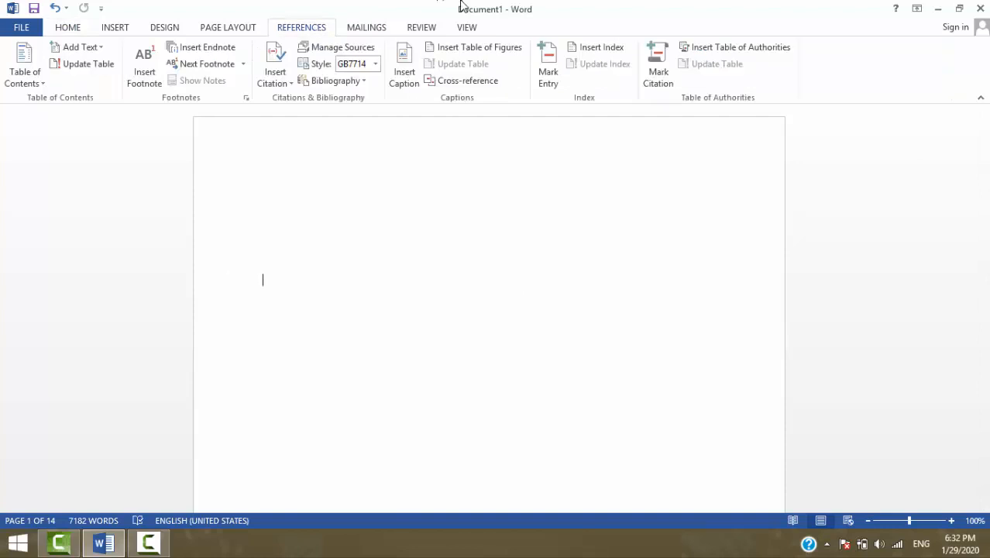
pyautogui.click(601, 48)
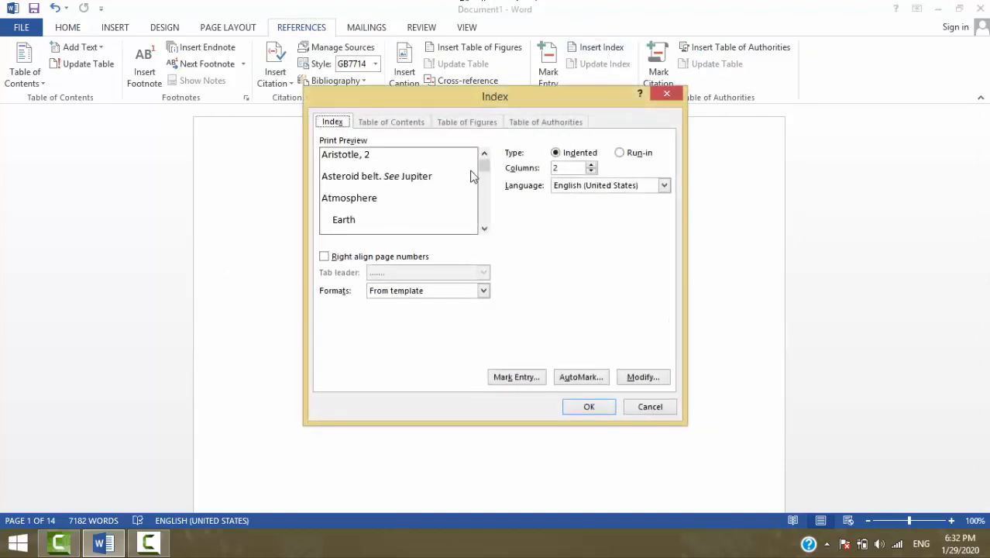
pyautogui.click(589, 406)
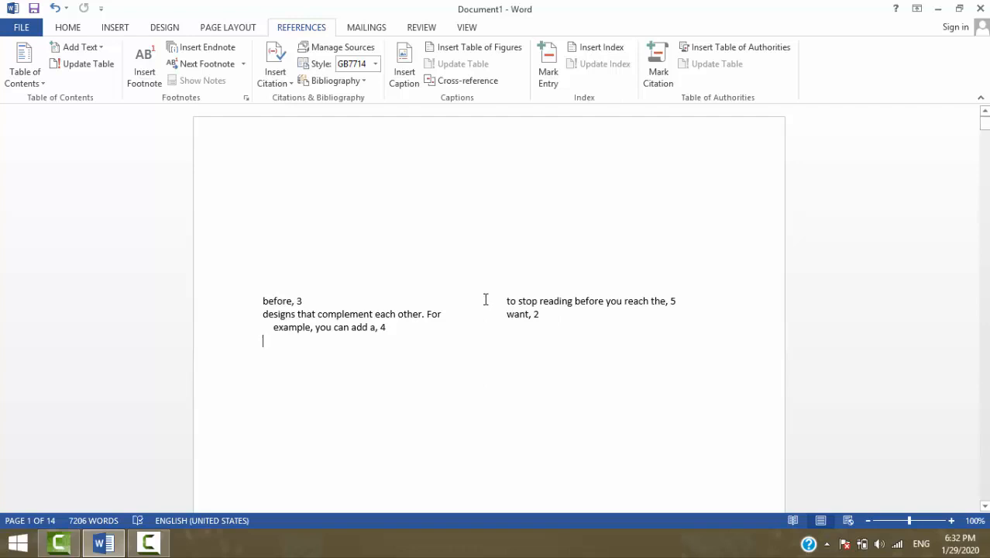
pyautogui.hotkey('ctrl', 'z')
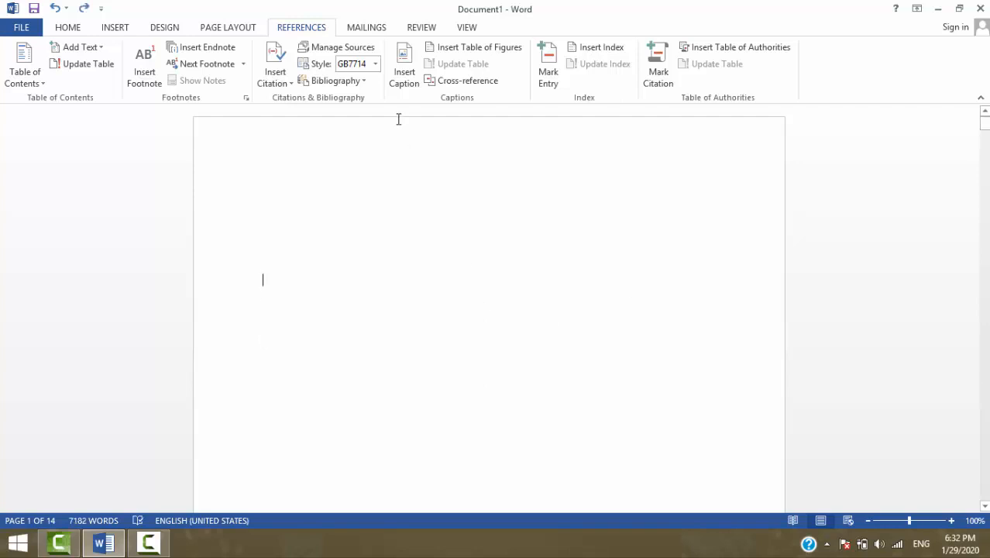
# Step: Insert an indented index of the marked entries on the blank page 1, using the From template format, and review its page numbers
pyautogui.click(593, 48)
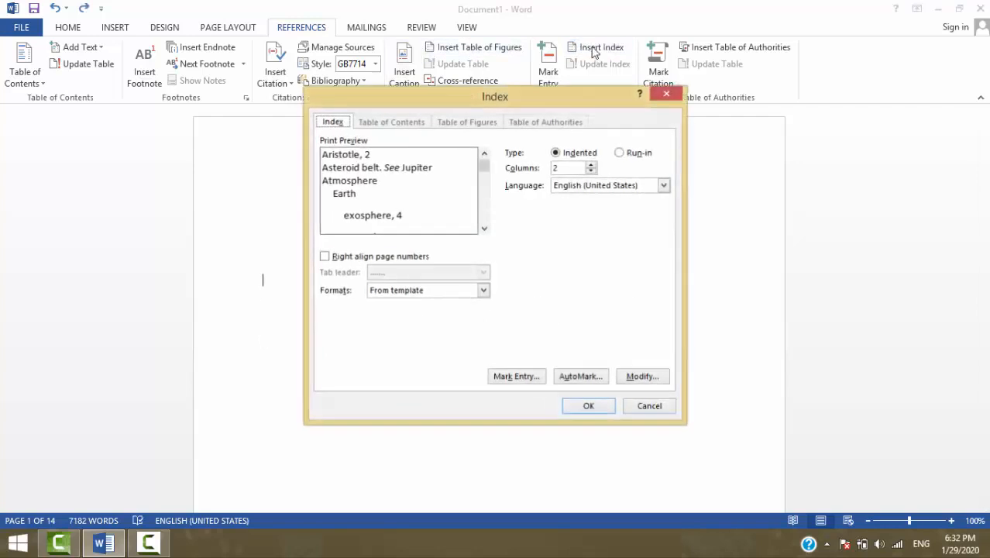
pyautogui.click(591, 171)
pyautogui.click(591, 171)
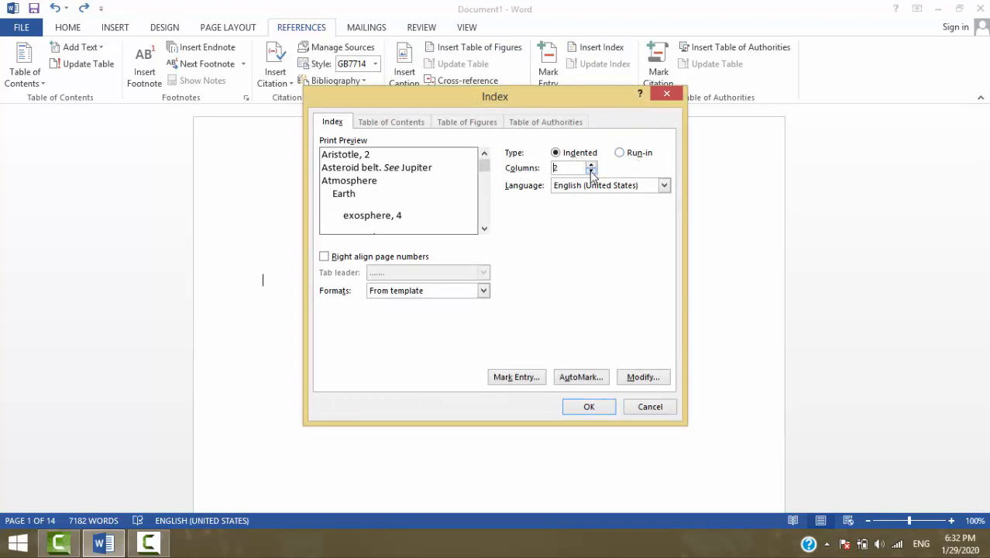
pyautogui.click(588, 408)
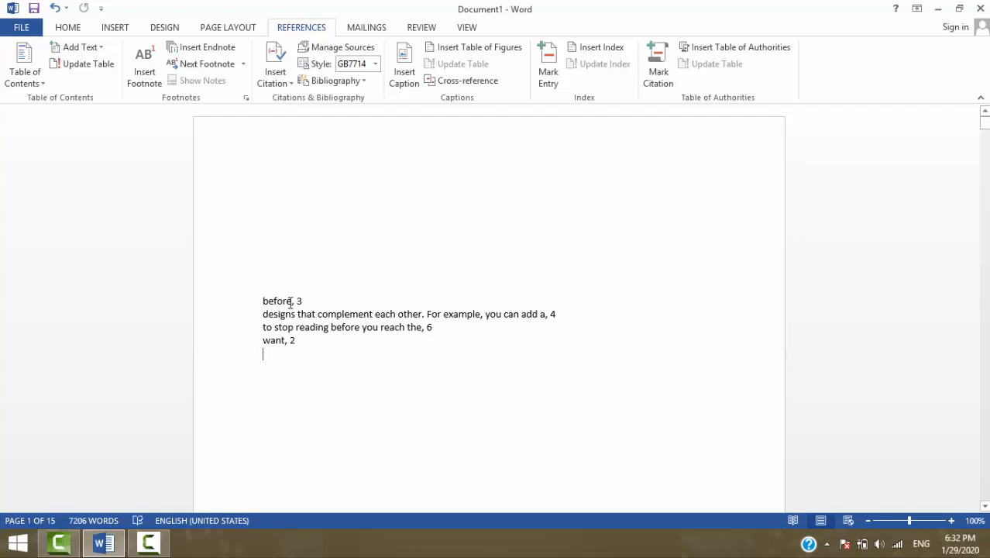
pyautogui.moveTo(305, 301); pyautogui.dragTo(281, 300)
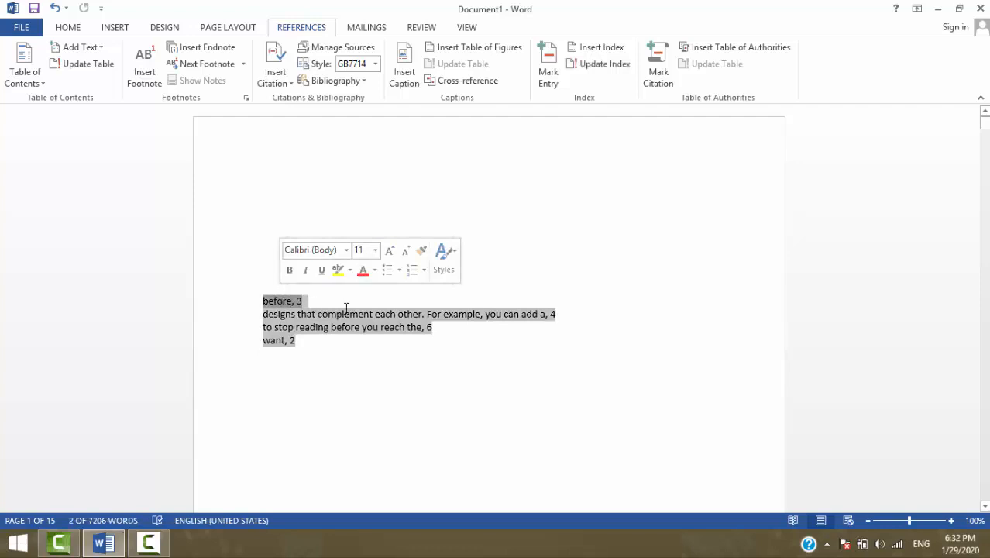
pyautogui.click(441, 313)
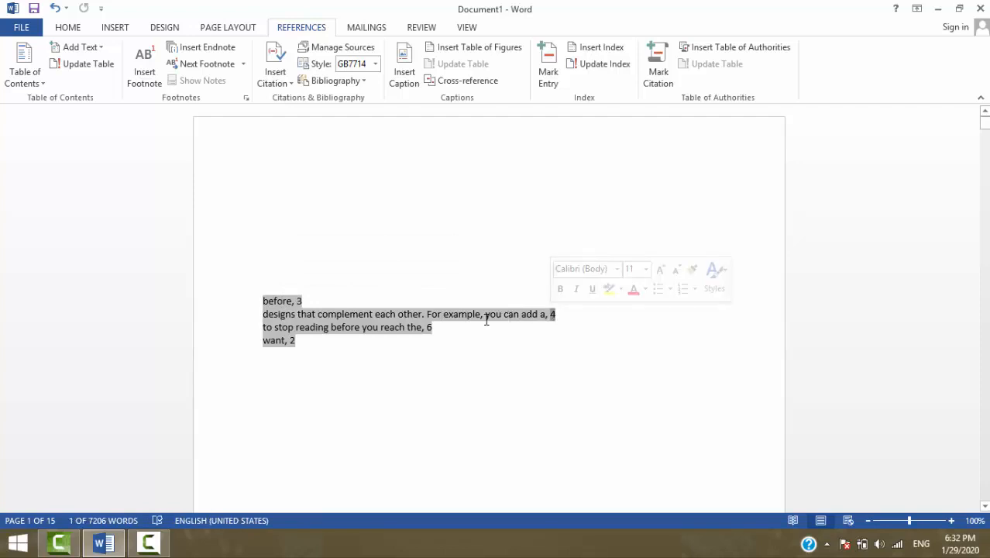
pyautogui.doubleClick(428, 327)
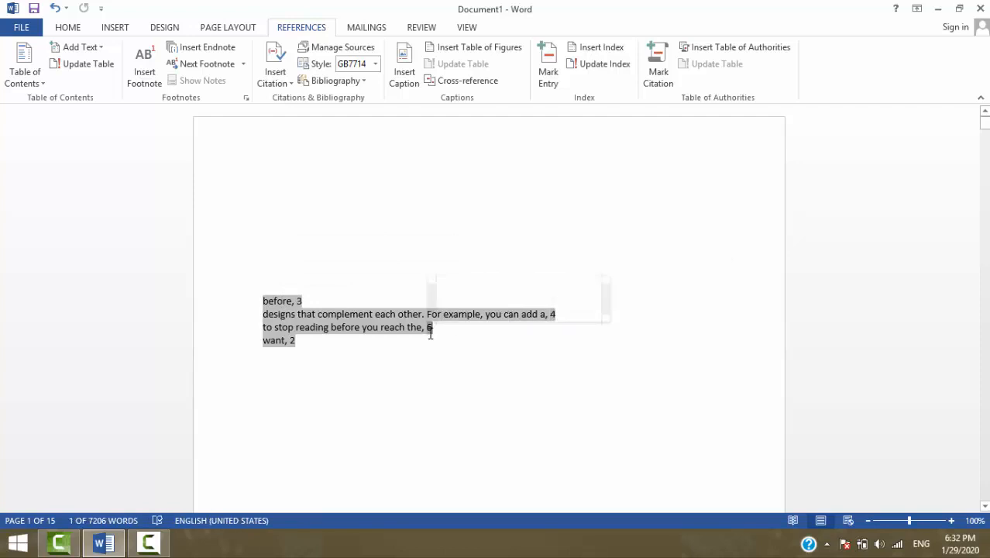
pyautogui.click(294, 340)
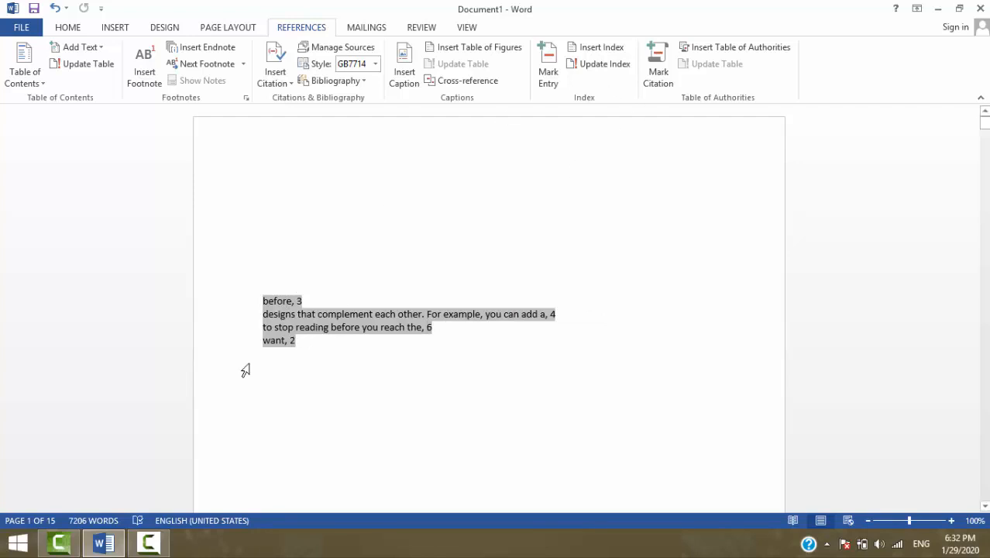
# Step: Delete the "want" entry line from the index on page 1 and update the index
pyautogui.moveTo(301, 345); pyautogui.dragTo(274, 341)
pyautogui.press('BackSpace')
pyautogui.press('BackSpace')
pyautogui.click(614, 70)
# Step: Delete the entire index from page 1
pyautogui.moveTo(324, 341); pyautogui.dragTo(262, 298)
pyautogui.press('Delete')
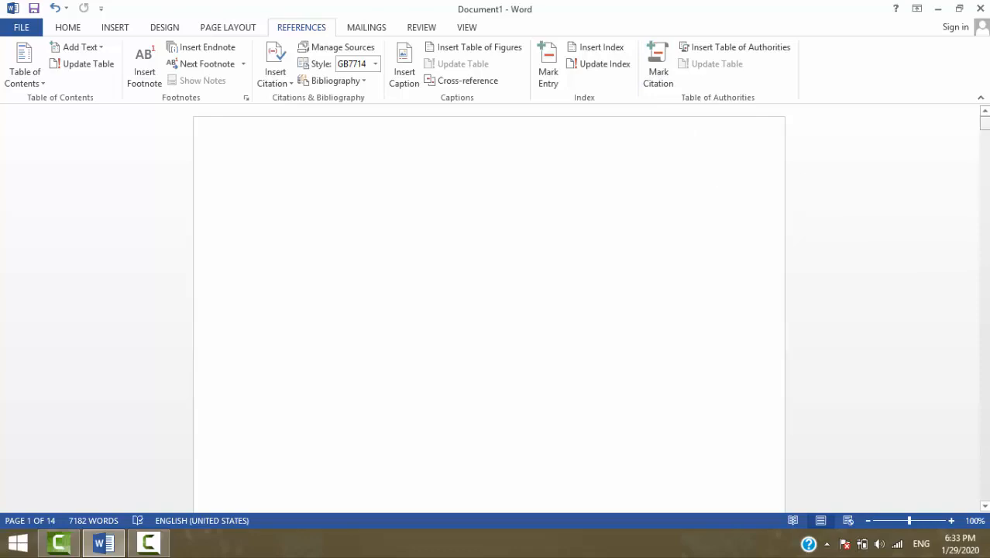
# Step: Mark "For example" in the paragraph above the cloud shape on page 2 as a citation in the Cases category
pyautogui.moveTo(984, 123); pyautogui.dragTo(983, 160)
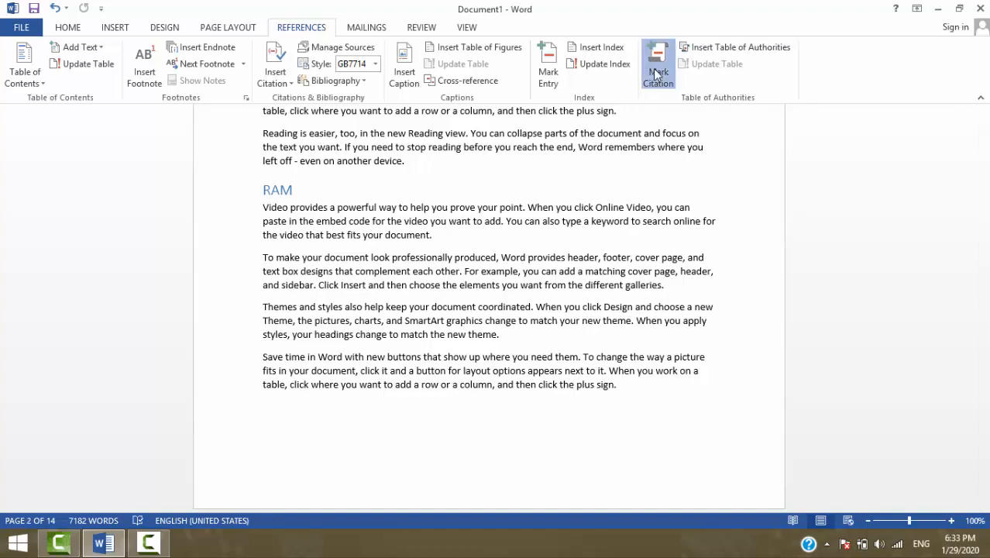
pyautogui.click(655, 74)
pyautogui.moveTo(437, 159); pyautogui.dragTo(126, 185)
pyautogui.moveTo(983, 132); pyautogui.dragTo(983, 153)
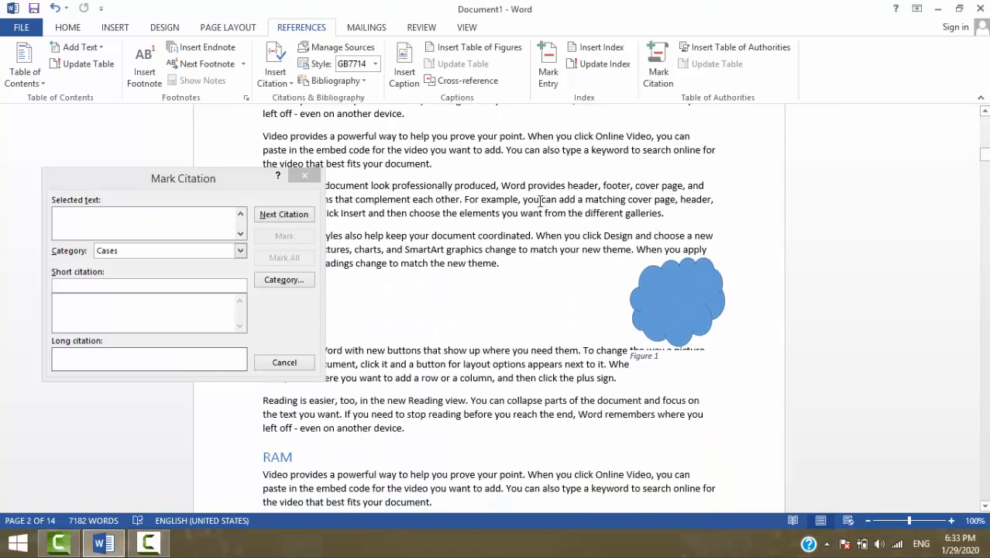
pyautogui.moveTo(518, 199); pyautogui.dragTo(474, 193)
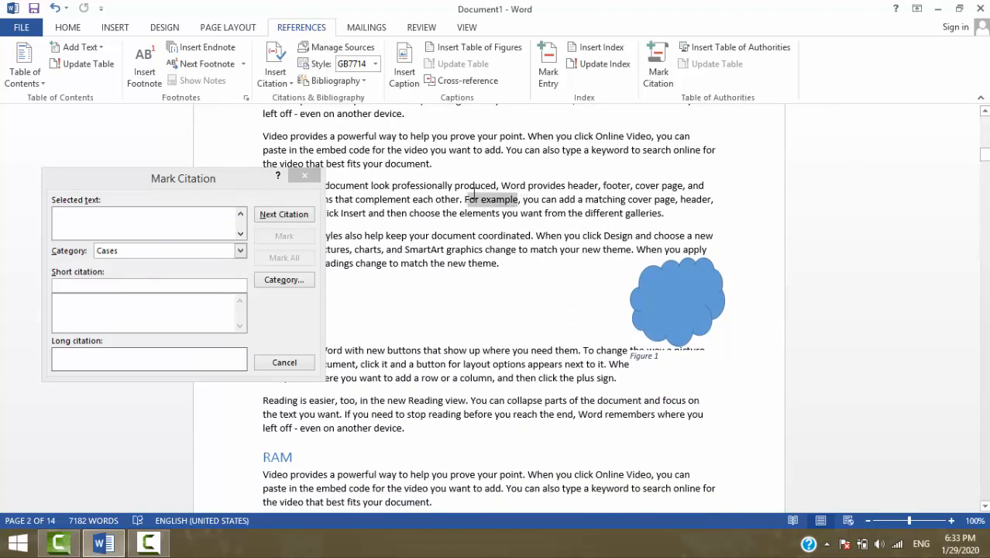
pyautogui.click(191, 234)
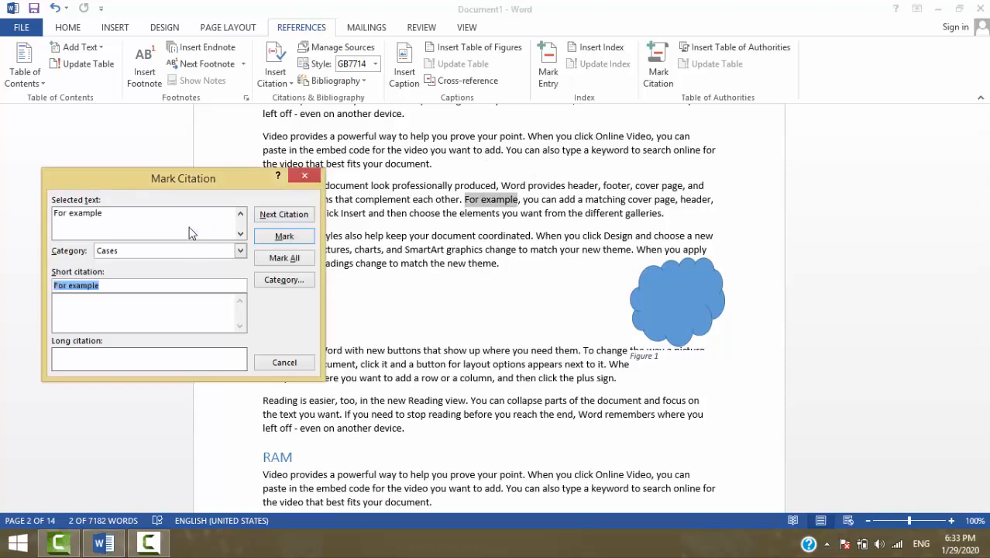
pyautogui.click(283, 236)
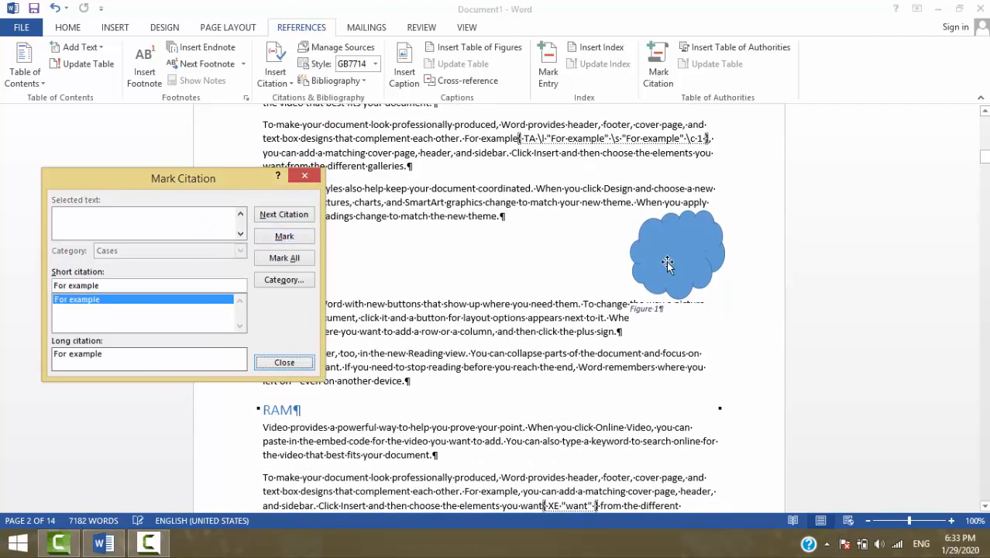
# Step: Mark the sentence from "For example, you can add a matching cover page" to "different galleries." below Figure 2 as a Cases citation
pyautogui.moveTo(984, 157); pyautogui.dragTo(985, 188)
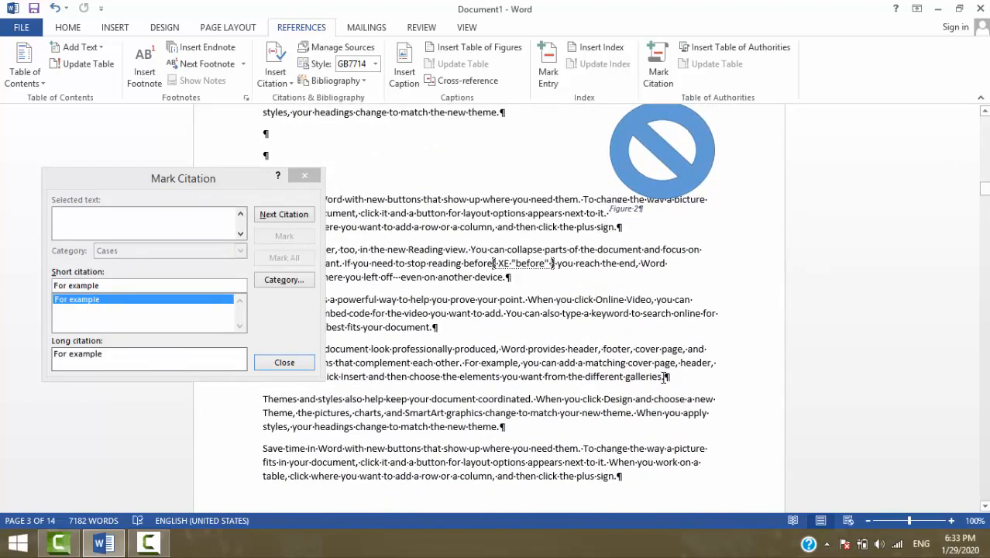
pyautogui.moveTo(664, 377); pyautogui.dragTo(465, 364)
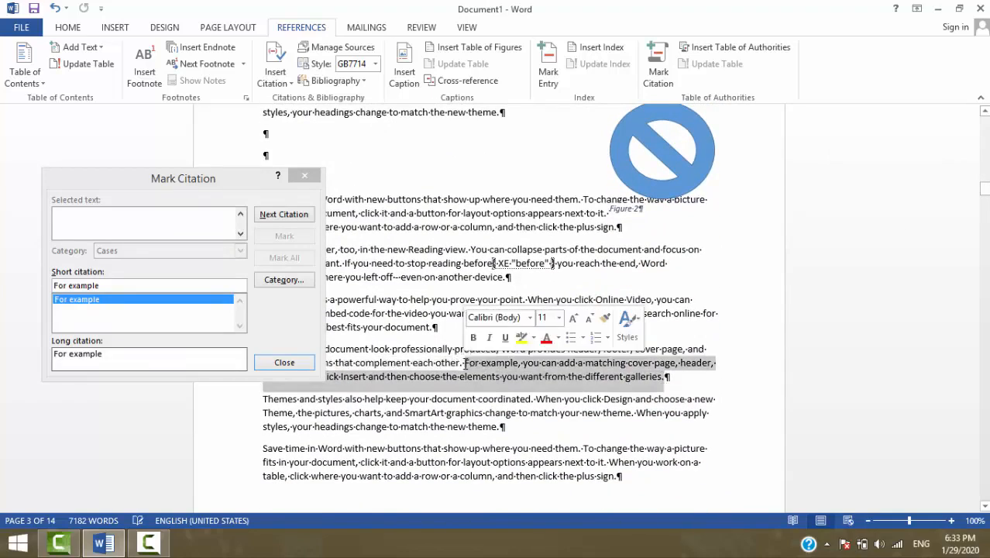
pyautogui.click(187, 263)
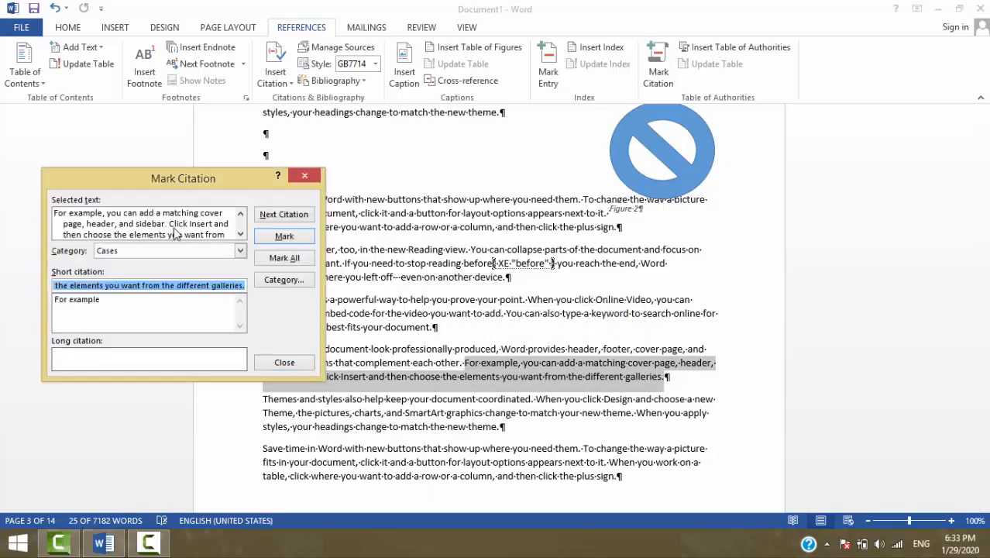
pyautogui.click(284, 236)
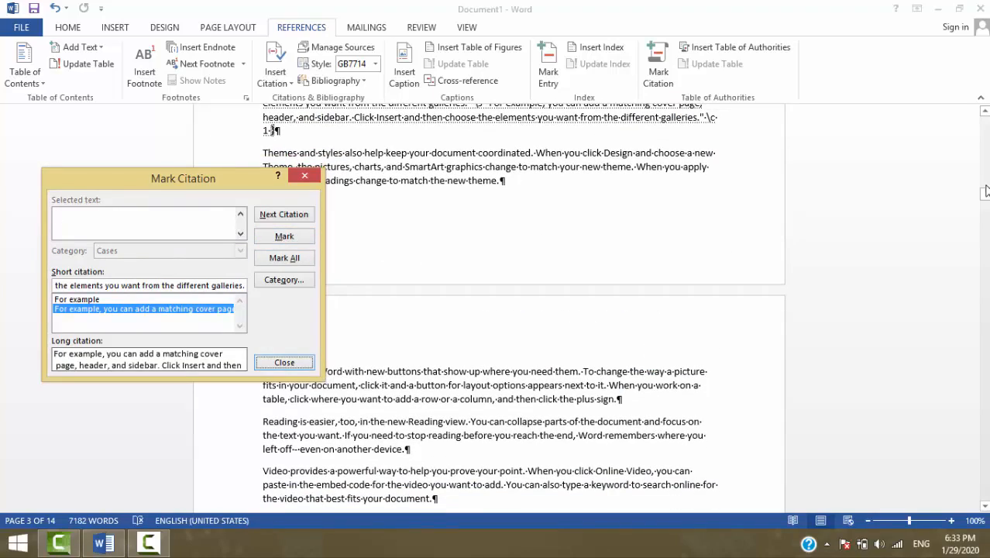
# Step: Mark "match" in the last paragraph of page 5 as a citation in the Cases category
pyautogui.moveTo(985, 191); pyautogui.dragTo(985, 235)
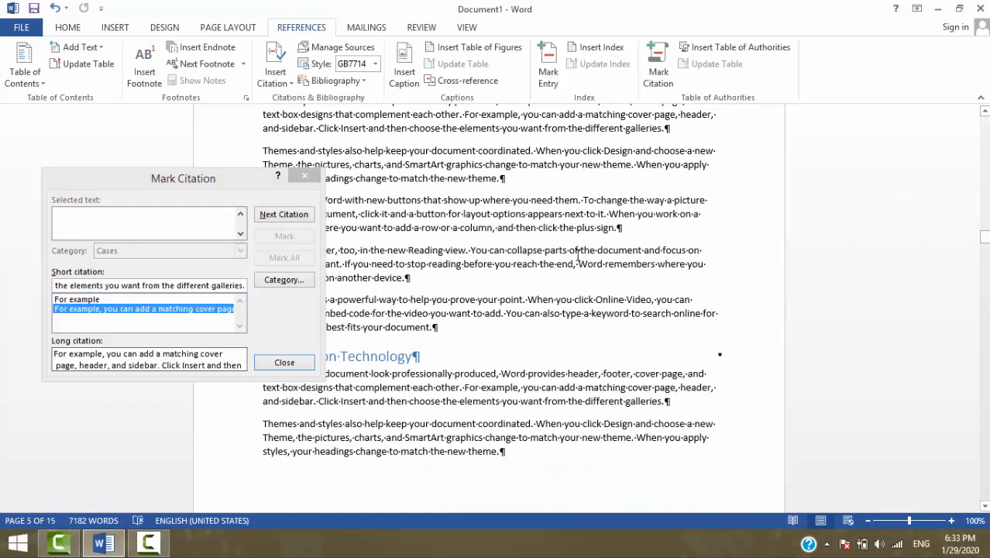
pyautogui.moveTo(607, 263); pyautogui.dragTo(577, 264)
pyautogui.click(170, 220)
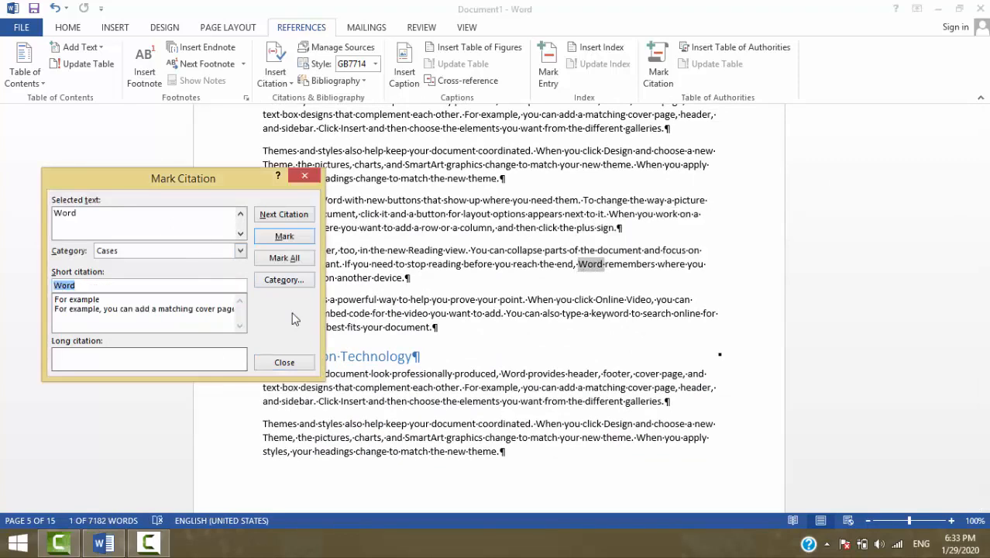
pyautogui.click(556, 437)
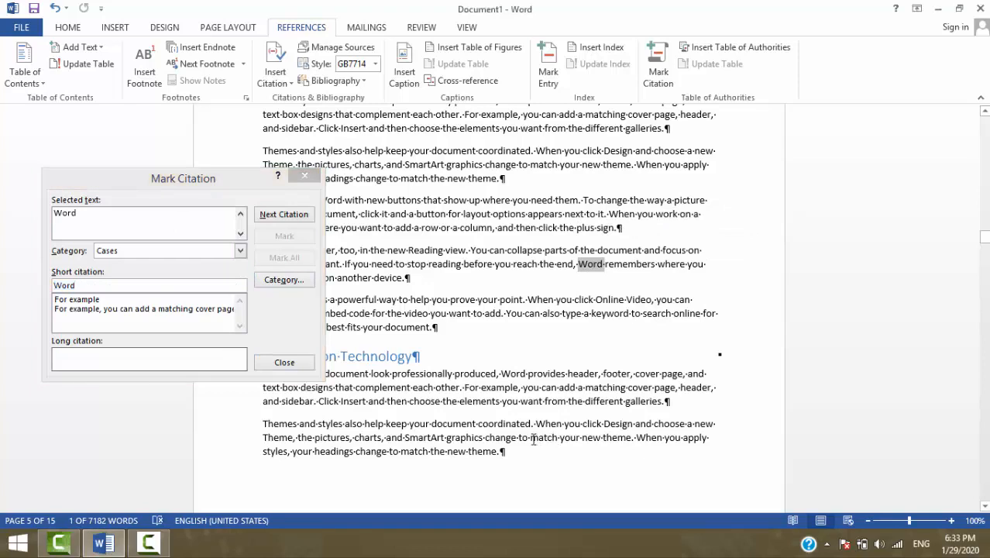
pyautogui.moveTo(556, 438); pyautogui.dragTo(529, 437)
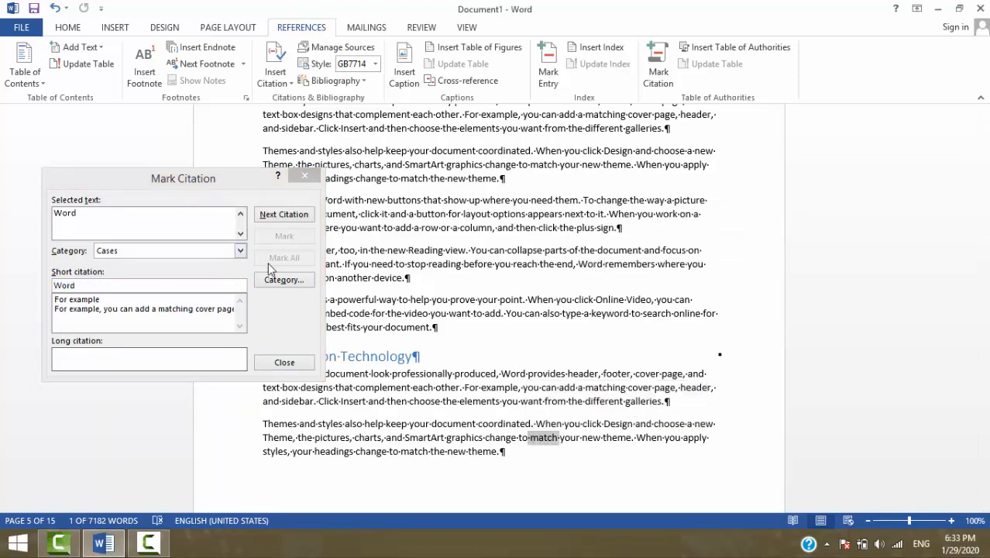
pyautogui.click(174, 221)
pyautogui.click(284, 236)
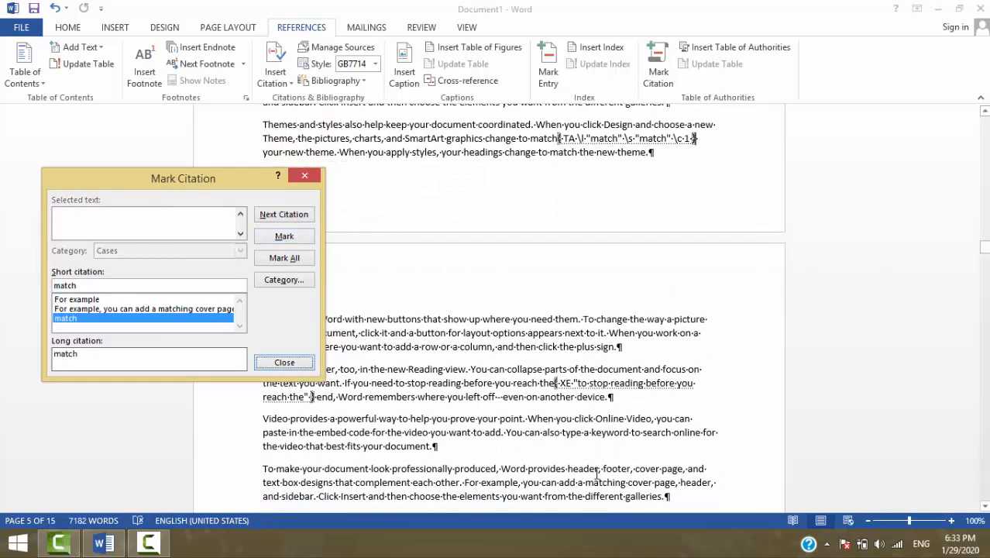
# Step: Mark "header" in the "To make your document look professionally produced" paragraph on page 6 as a Cases citation and close the Mark Citation dialog
pyautogui.click(589, 468)
pyautogui.doubleClick(597, 468)
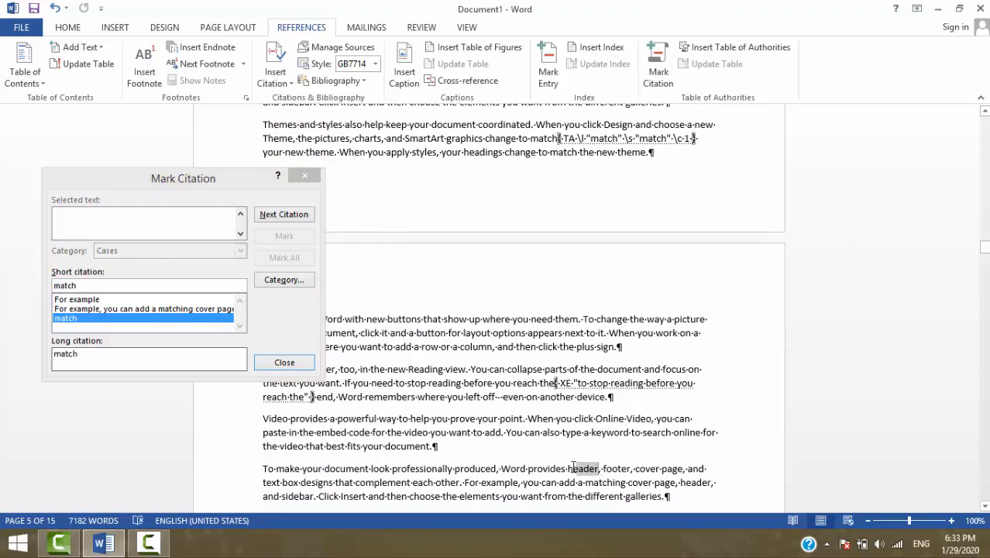
pyautogui.click(210, 227)
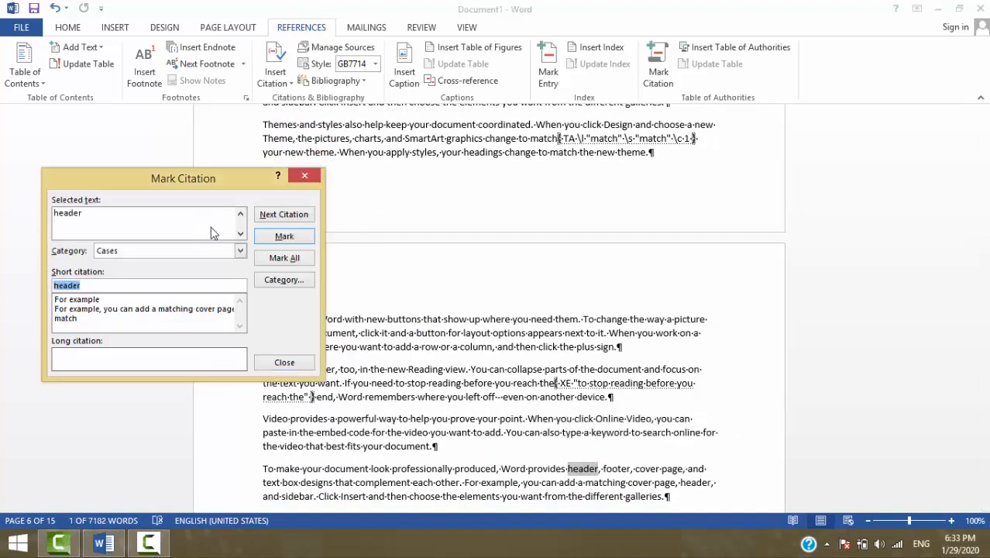
pyautogui.click(282, 237)
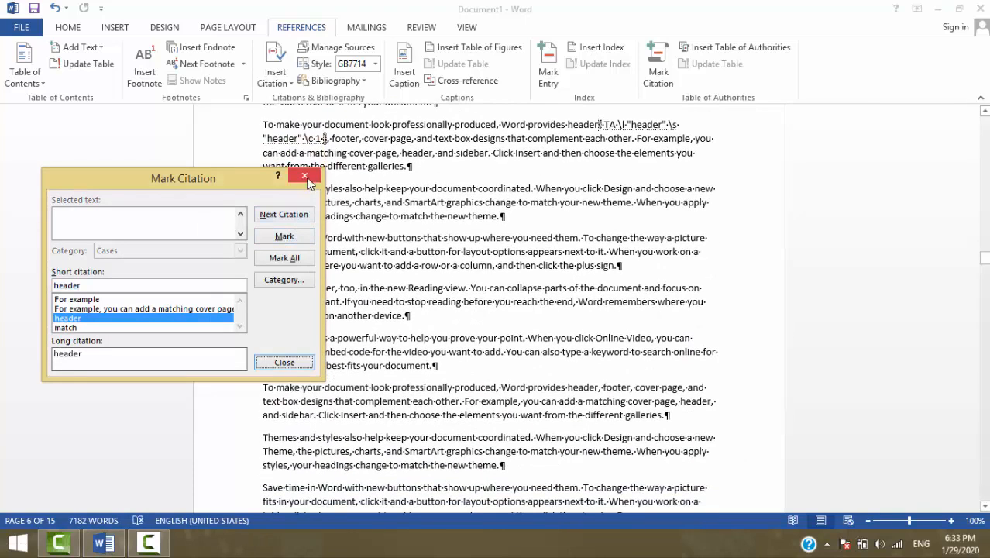
pyautogui.click(305, 175)
# Step: Hide the paragraph marks and other formatting symbols throughout the document
pyautogui.moveTo(984, 258); pyautogui.dragTo(984, 123)
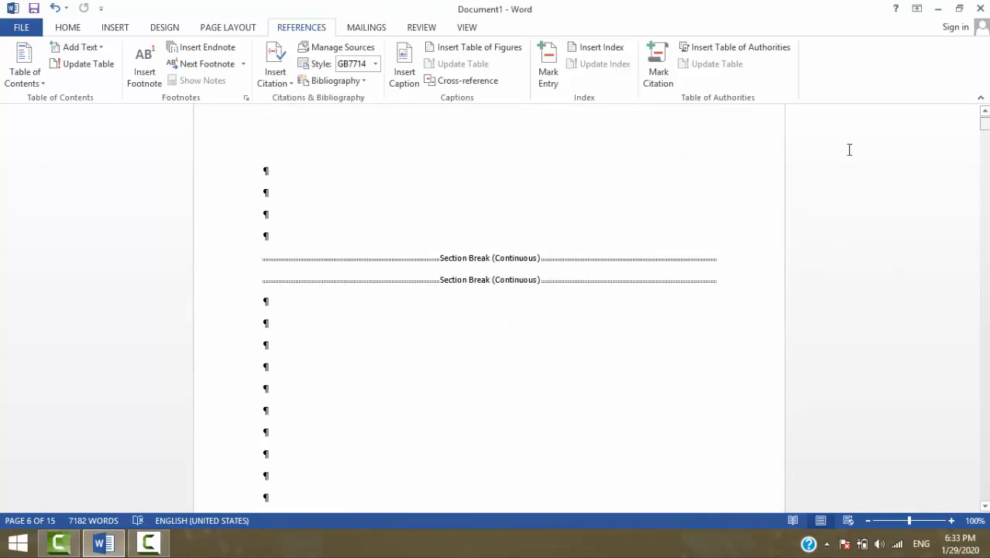
pyautogui.click(70, 29)
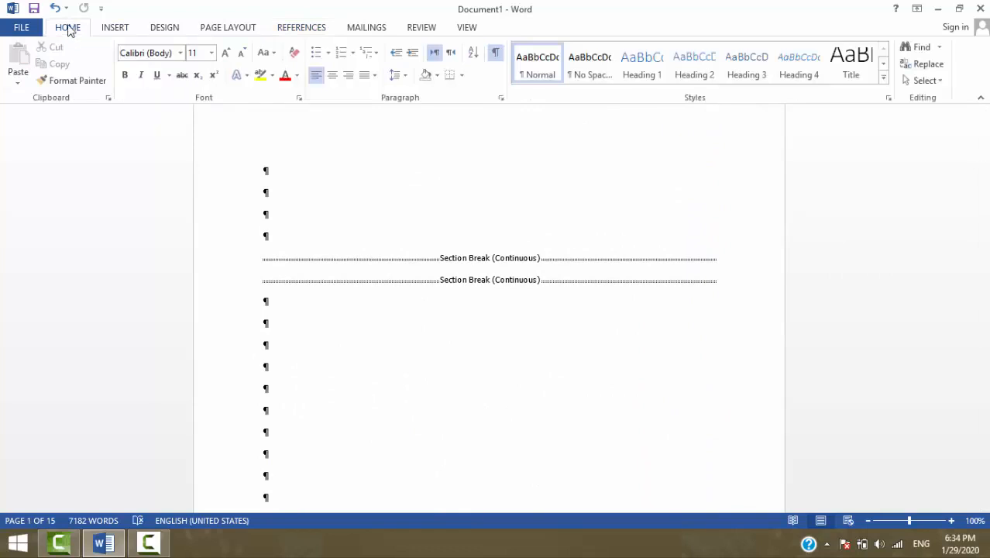
pyautogui.click(494, 52)
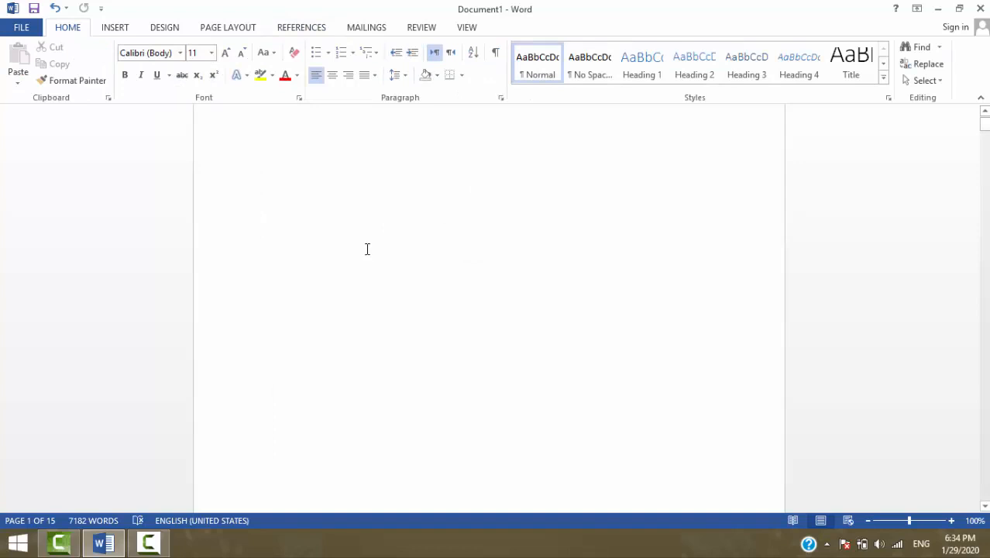
# Step: Try to insert a table of authorities at the text cursor on page 6, and undo the insertion
pyautogui.click(307, 31)
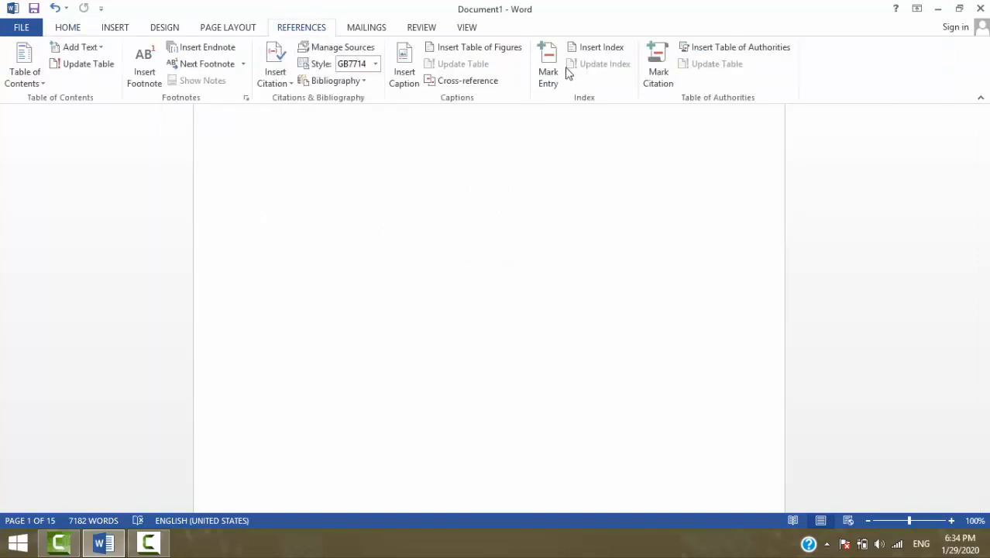
pyautogui.click(702, 47)
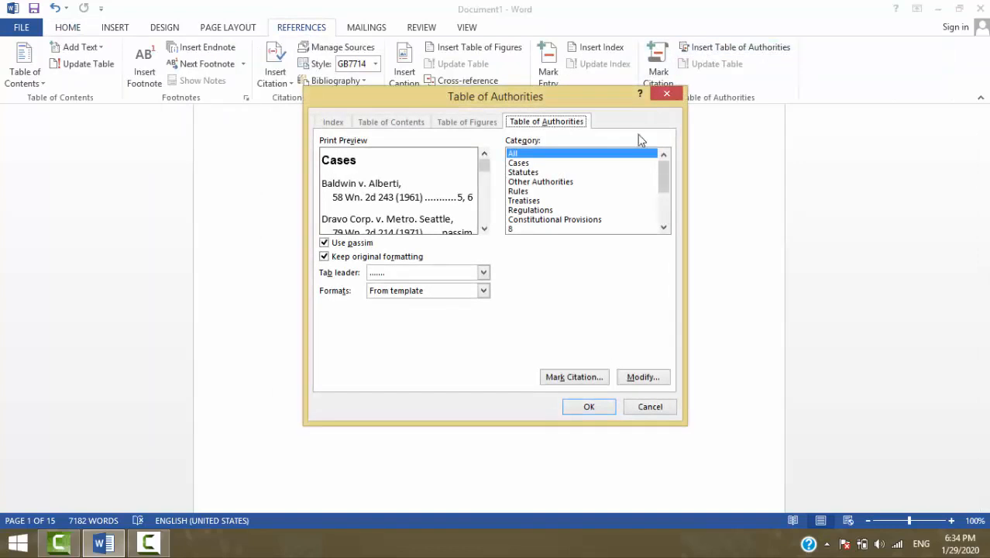
pyautogui.click(590, 408)
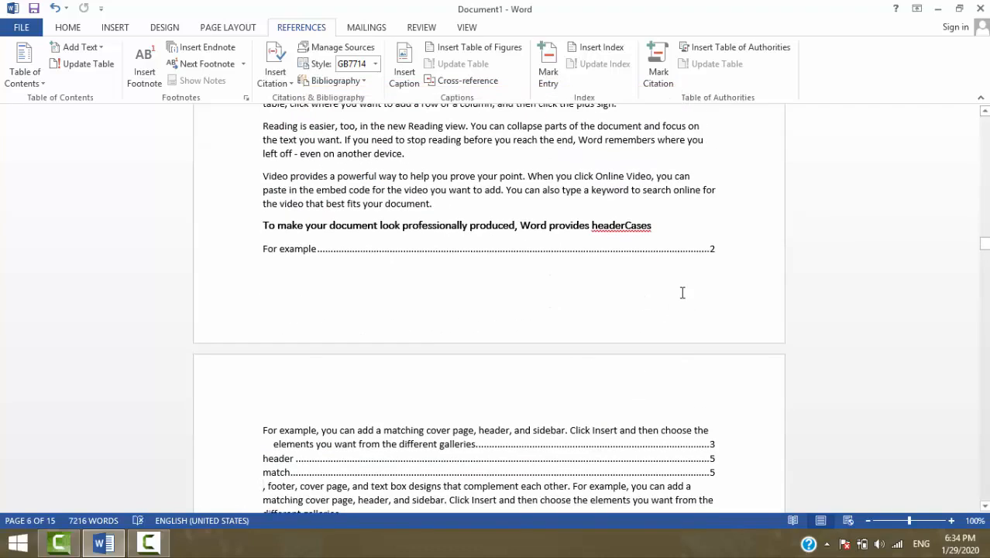
pyautogui.moveTo(984, 248)
pyautogui.mouseDown()
pyautogui.moveTo(983, 224)
pyautogui.moveTo(985, 236)
pyautogui.mouseUp()
pyautogui.hotkey('ctrl', 'z')
# Step: Insert a table of authorities for all categories on the blank page 1, with passim, original formatting, dotted leaders and the From template format
pyautogui.click(470, 267)
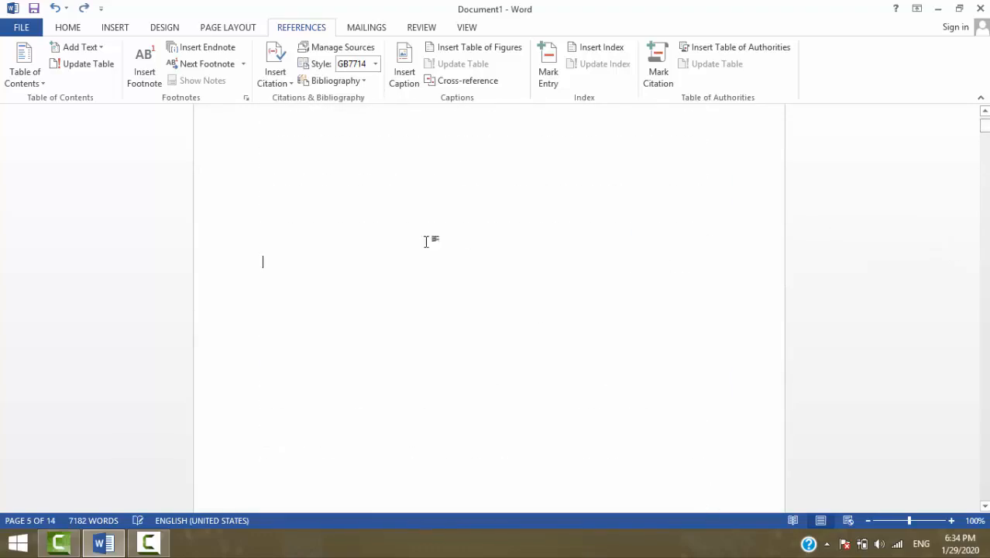
pyautogui.click(728, 48)
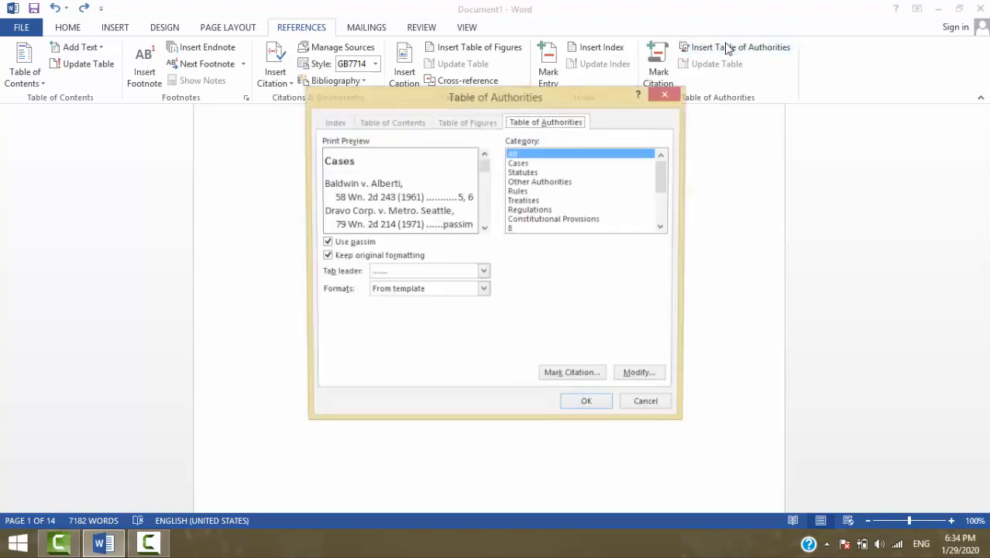
pyautogui.click(597, 407)
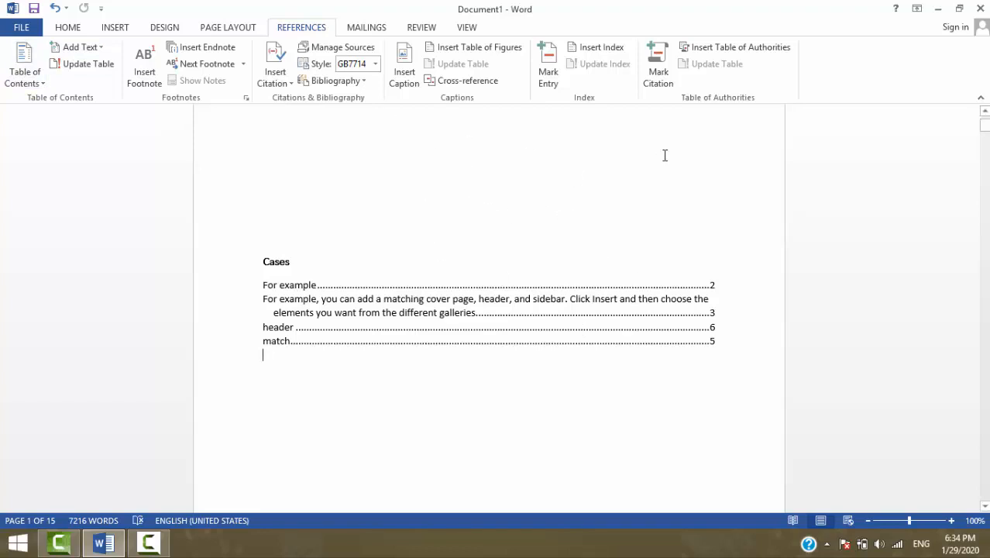
# Step: Delete the "match" entry line from the table of authorities and update the table
pyautogui.click(721, 341)
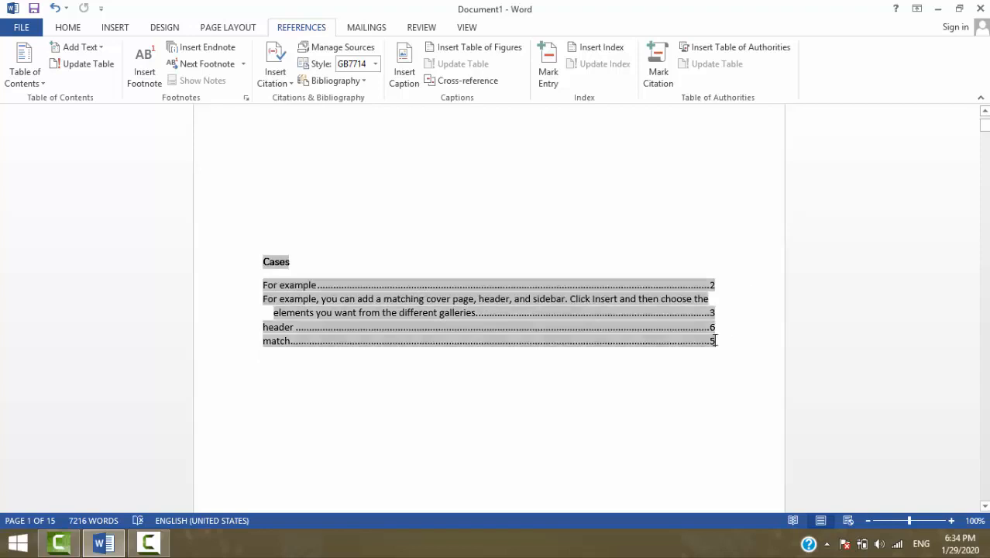
pyautogui.click(258, 337)
pyautogui.press('Delete')
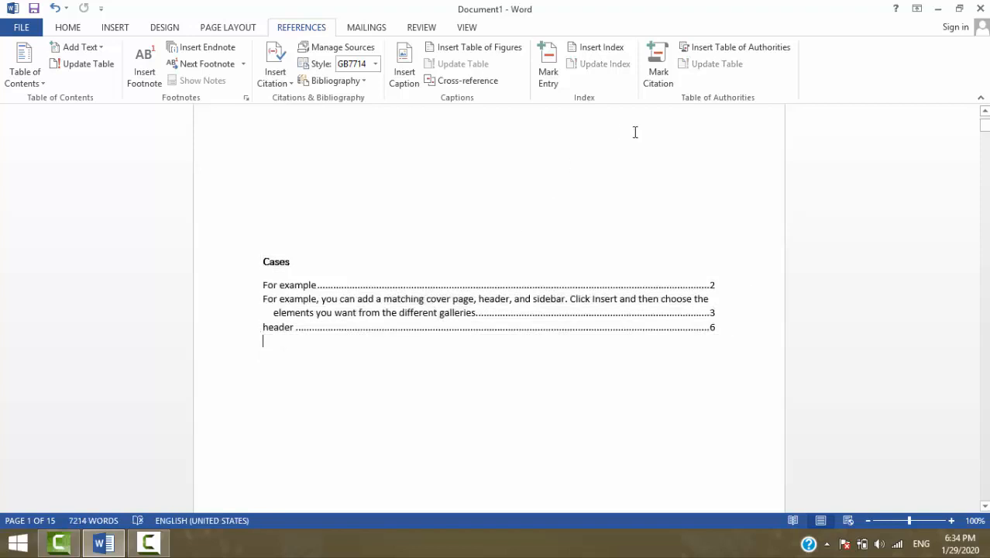
pyautogui.click(504, 321)
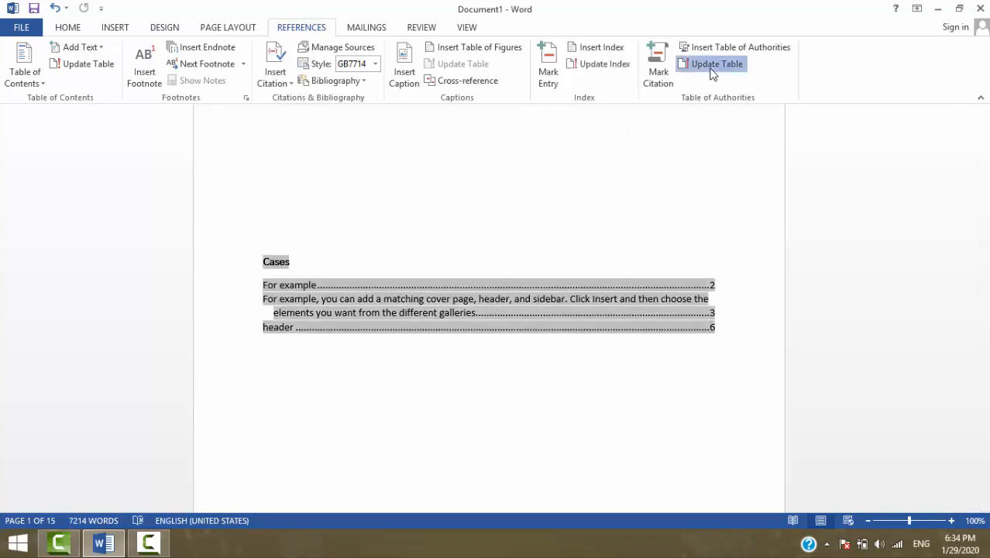
pyautogui.click(711, 65)
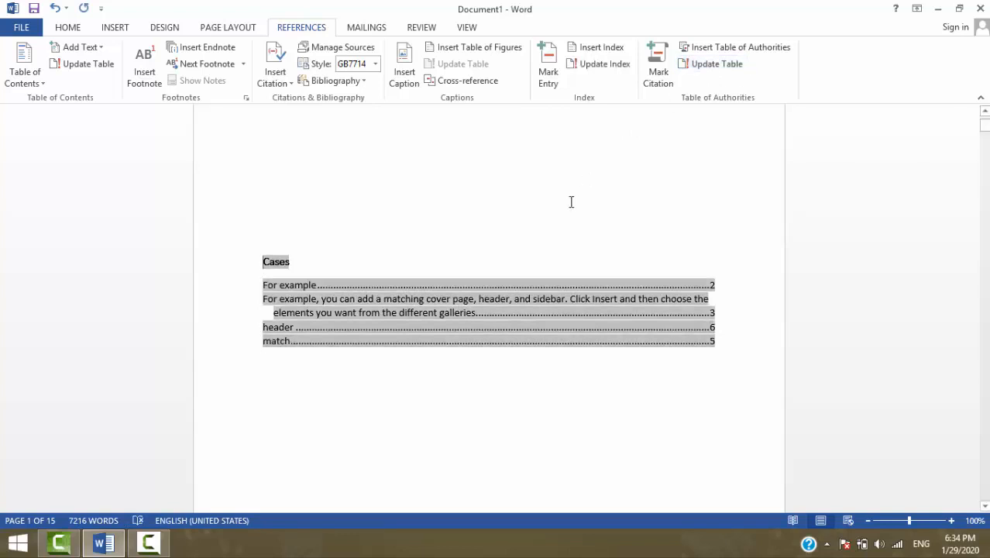
pyautogui.click(550, 219)
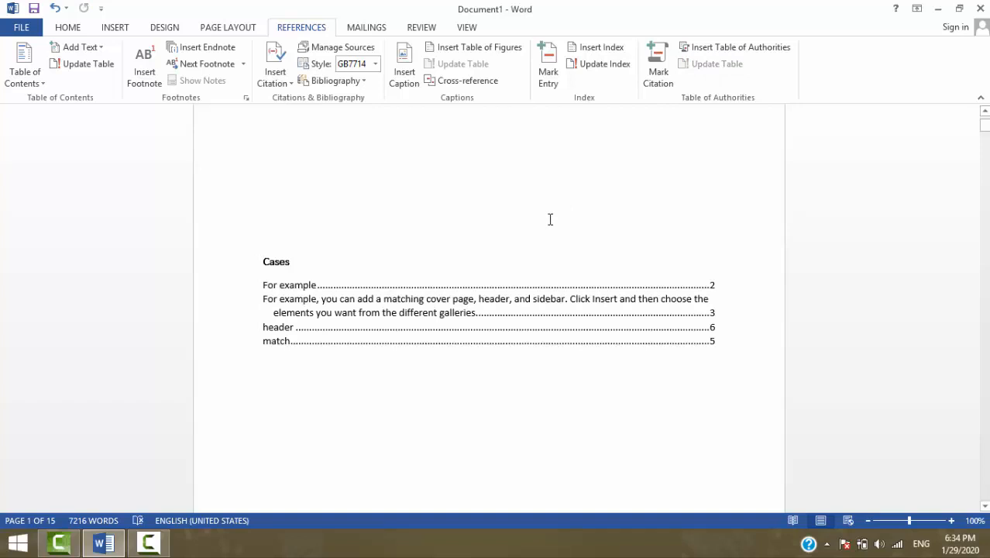